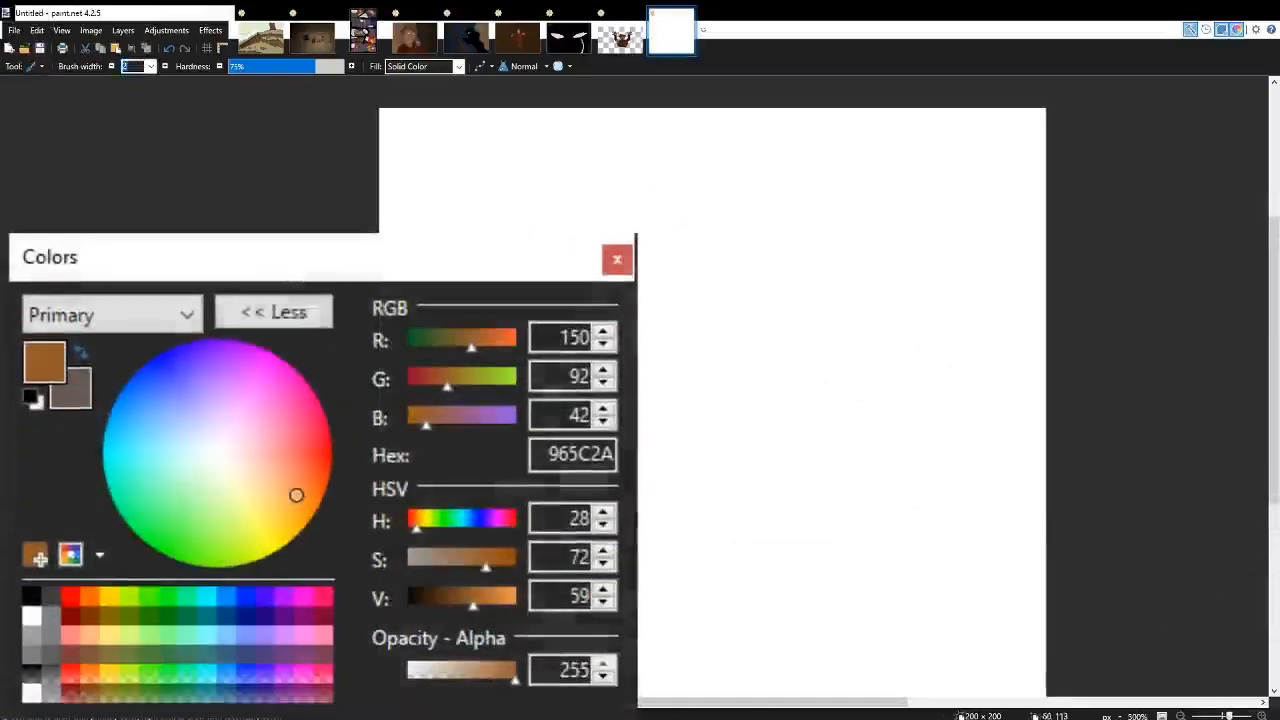
Draw the outline of a tilted face with two slanted sides joined by a rounded jaw.
drag(701, 230, 627, 360)
drag(805, 271, 702, 422)
scroll(764, 314, up, 4)
key(ctrl+z)
mouse_move(908, 272)
mouse_down()
mouse_move(889, 317)
mouse_move(755, 490)
mouse_up()
scroll(700, 409, left, 3)
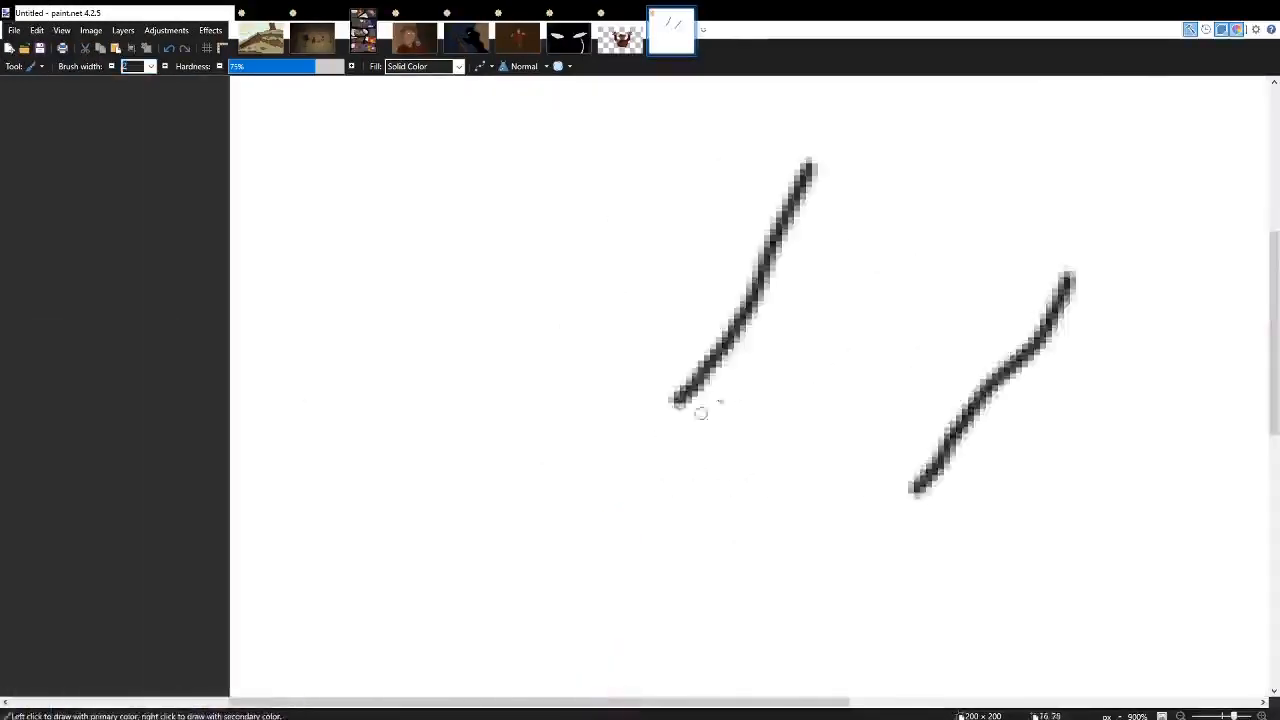
scroll(677, 320, down, 1)
drag(677, 320, 705, 432)
mouse_move(893, 410)
mouse_down()
mouse_move(805, 455)
mouse_move(705, 432)
mouse_up()
Draw a jagged, tufted hair outline around the top of the head, with a hairline across the forehead.
scroll(734, 401, right, 3)
scroll(734, 401, up, 3)
scroll(734, 401, right, 1)
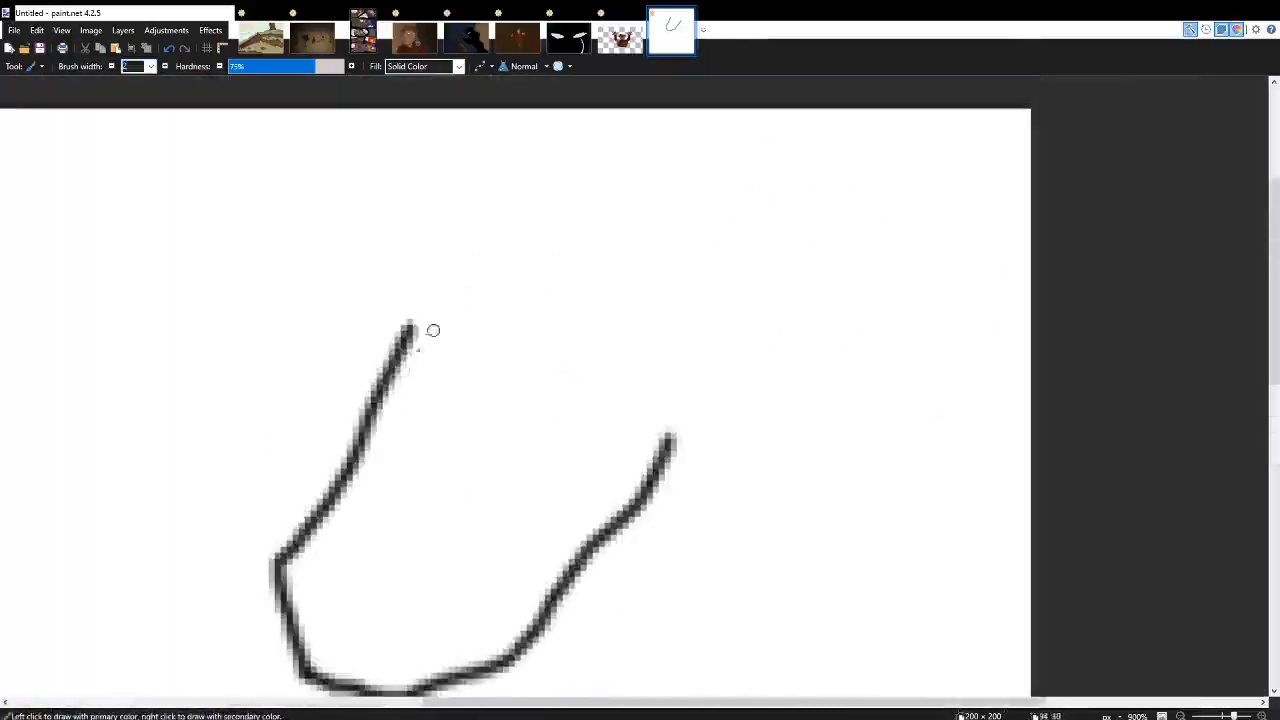
mouse_move(392, 385)
mouse_down()
mouse_move(470, 453)
mouse_move(559, 507)
mouse_move(633, 506)
mouse_move(636, 532)
mouse_move(624, 511)
mouse_move(727, 484)
mouse_move(754, 418)
mouse_move(712, 356)
mouse_move(748, 374)
mouse_move(750, 301)
mouse_move(697, 243)
mouse_move(596, 324)
mouse_up()
mouse_move(648, 275)
mouse_down()
mouse_move(450, 240)
mouse_move(388, 250)
mouse_move(377, 298)
mouse_move(370, 338)
mouse_up()
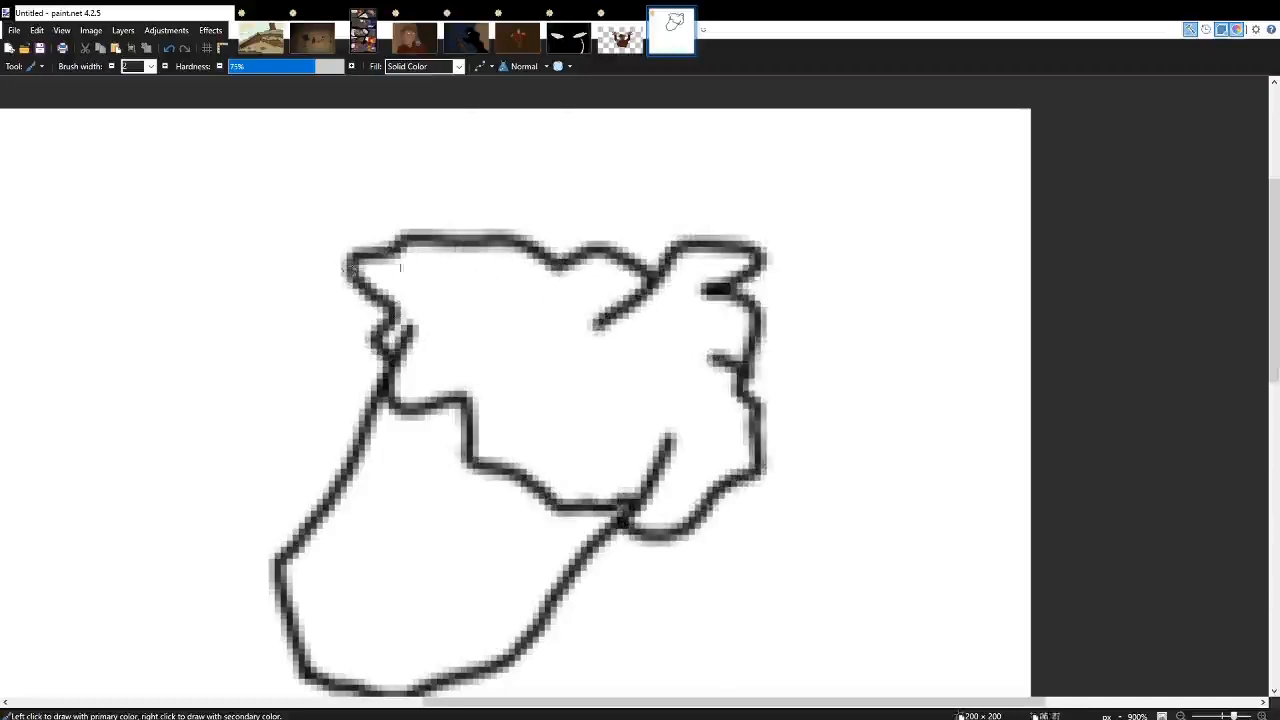
Add facial features inside the face: two slanted eye strokes, an angled stroke on each side, a short central stroke and a mouth line.
scroll(650, 380, down, 3)
scroll(617, 323, left, 3)
scroll(605, 321, up, 2)
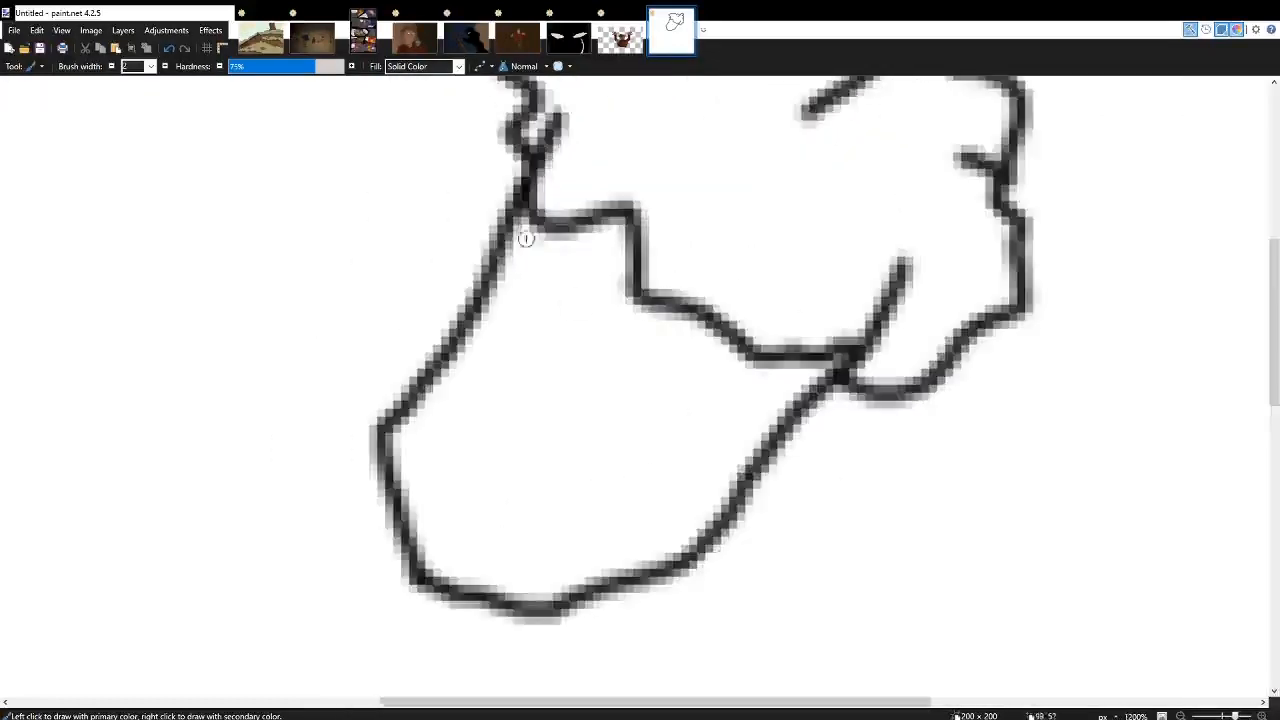
scroll(586, 334, up, 1)
drag(600, 282, 518, 365)
drag(700, 350, 628, 422)
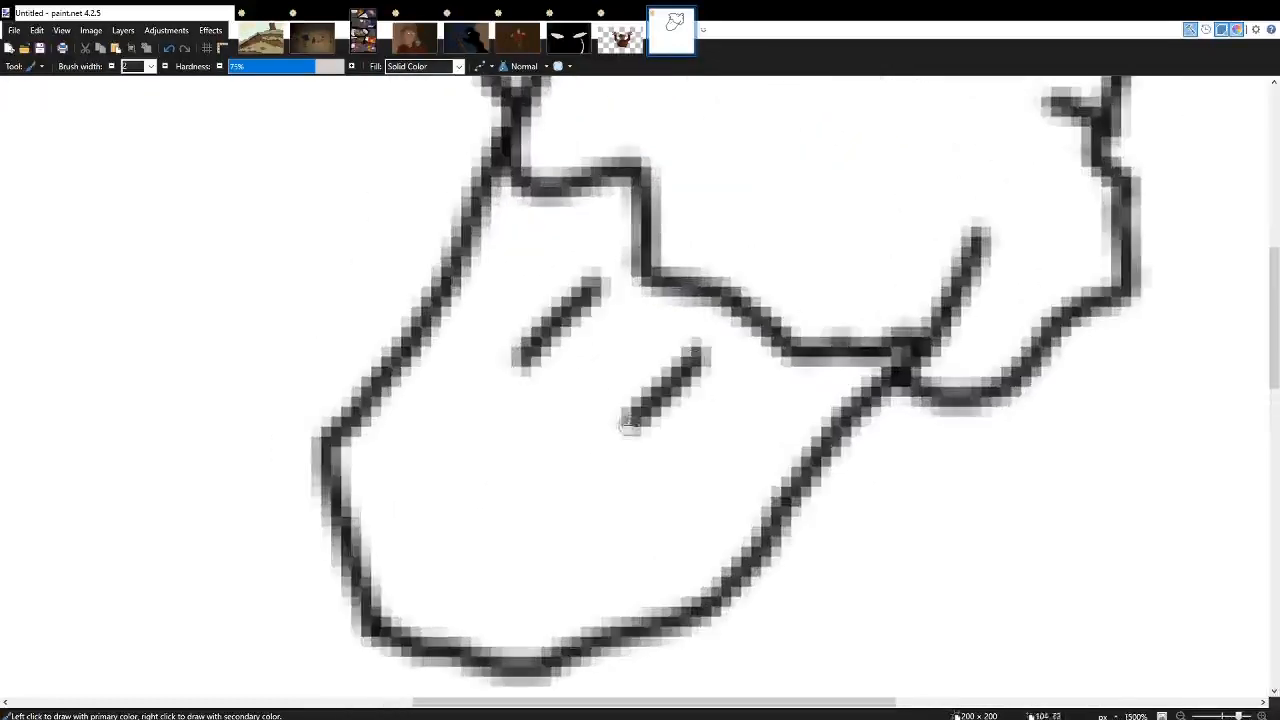
mouse_move(505, 400)
mouse_down()
mouse_move(432, 398)
mouse_move(390, 485)
mouse_up()
mouse_move(600, 465)
mouse_down()
mouse_move(662, 504)
mouse_move(578, 586)
mouse_up()
scroll(453, 515, up, 2)
drag(606, 391, 512, 422)
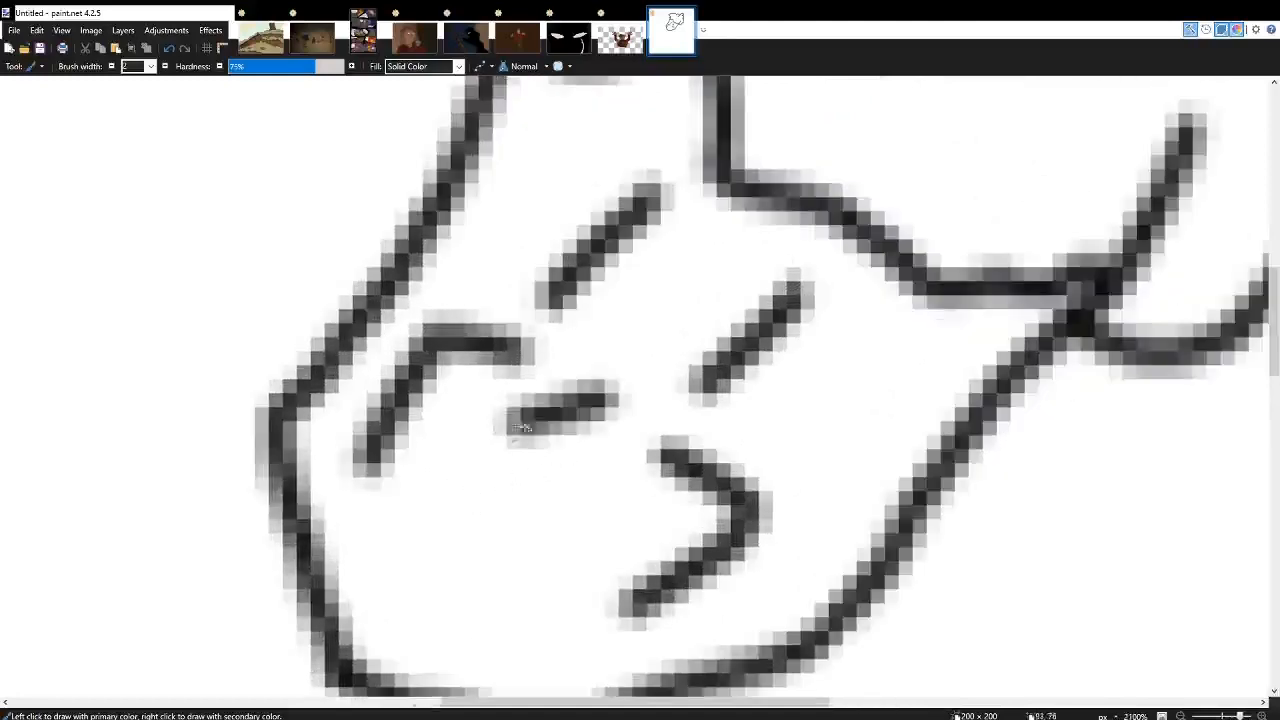
drag(443, 488, 546, 562)
Draw two neck lines out from the jaw and a long diagonal line beneath the head for the arm's upper edge.
scroll(550, 563, down, 5)
scroll(640, 523, up, 5)
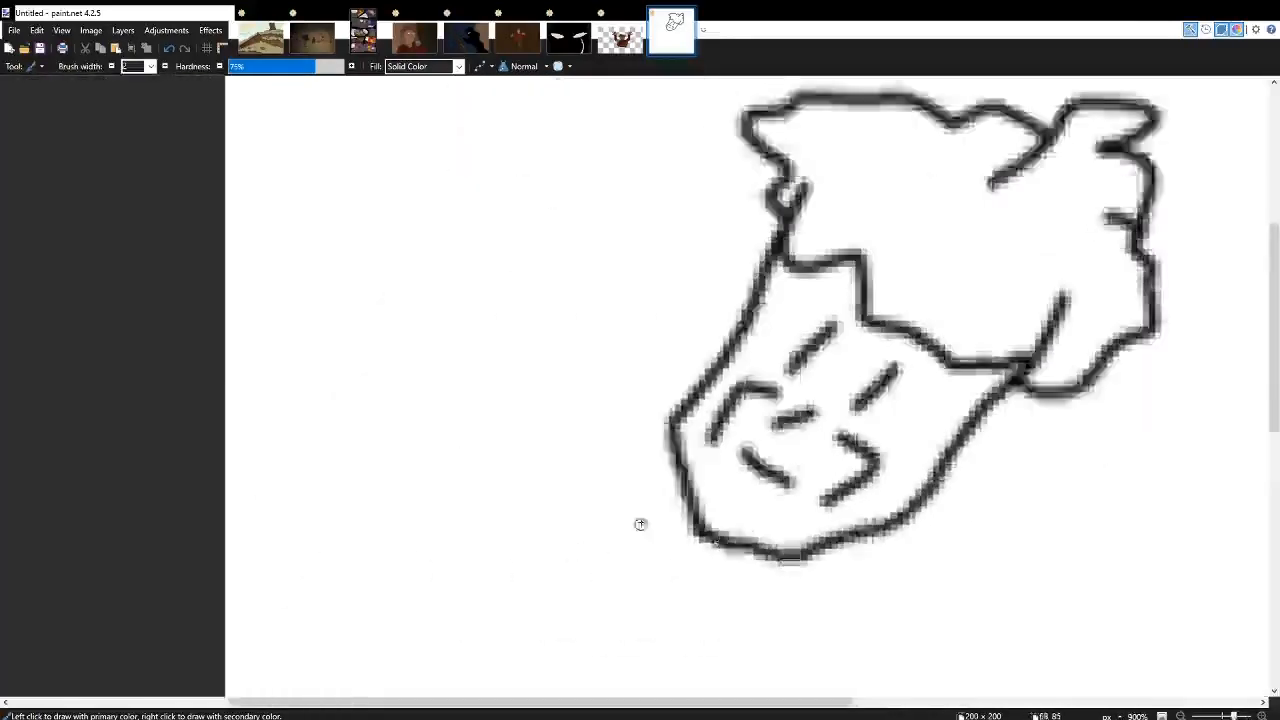
drag(651, 385, 651, 495)
scroll(617, 269, left, 3)
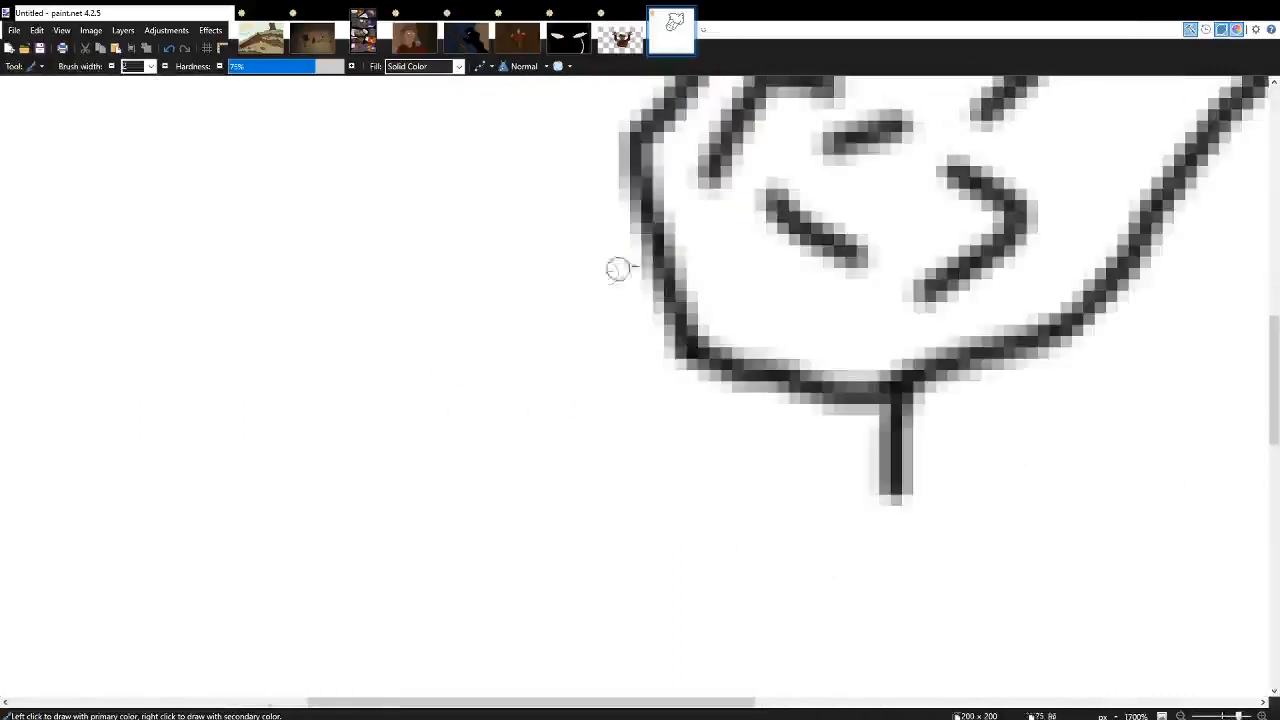
drag(655, 258, 493, 288)
scroll(320, 119, down, 3)
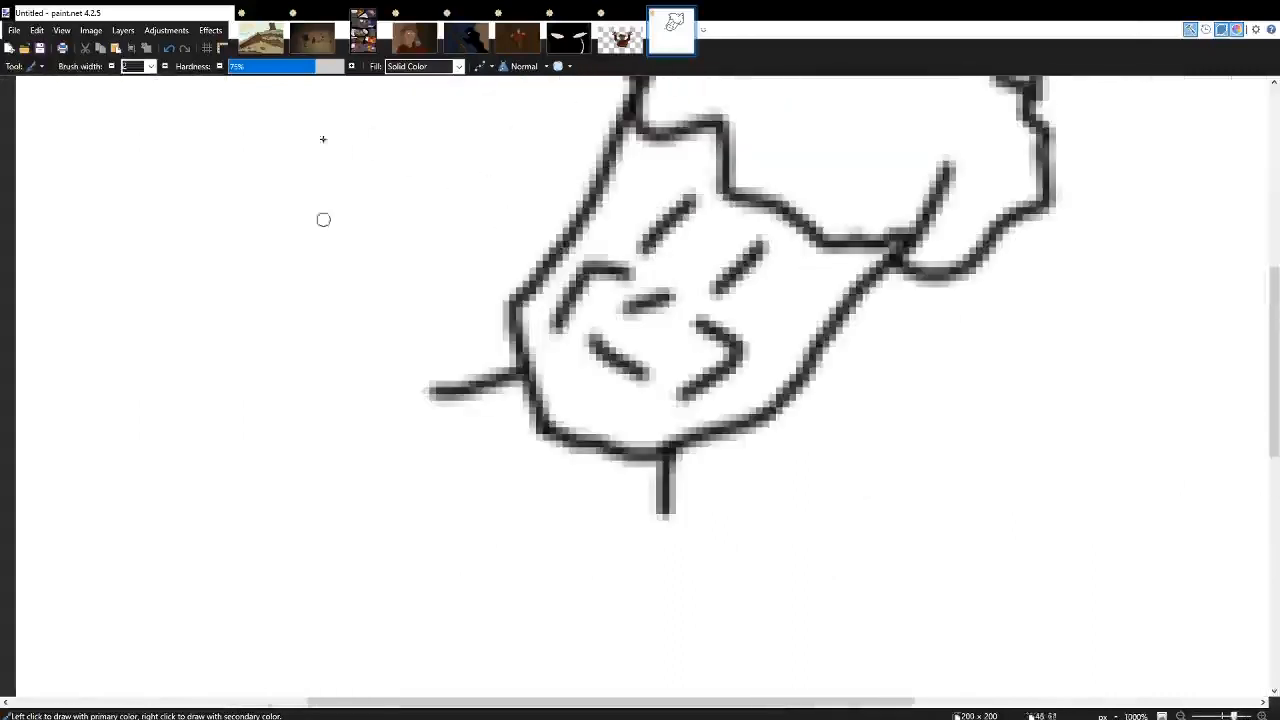
mouse_move(228, 184)
mouse_down()
mouse_move(510, 495)
mouse_move(900, 700)
mouse_up()
scroll(870, 670, down, 4)
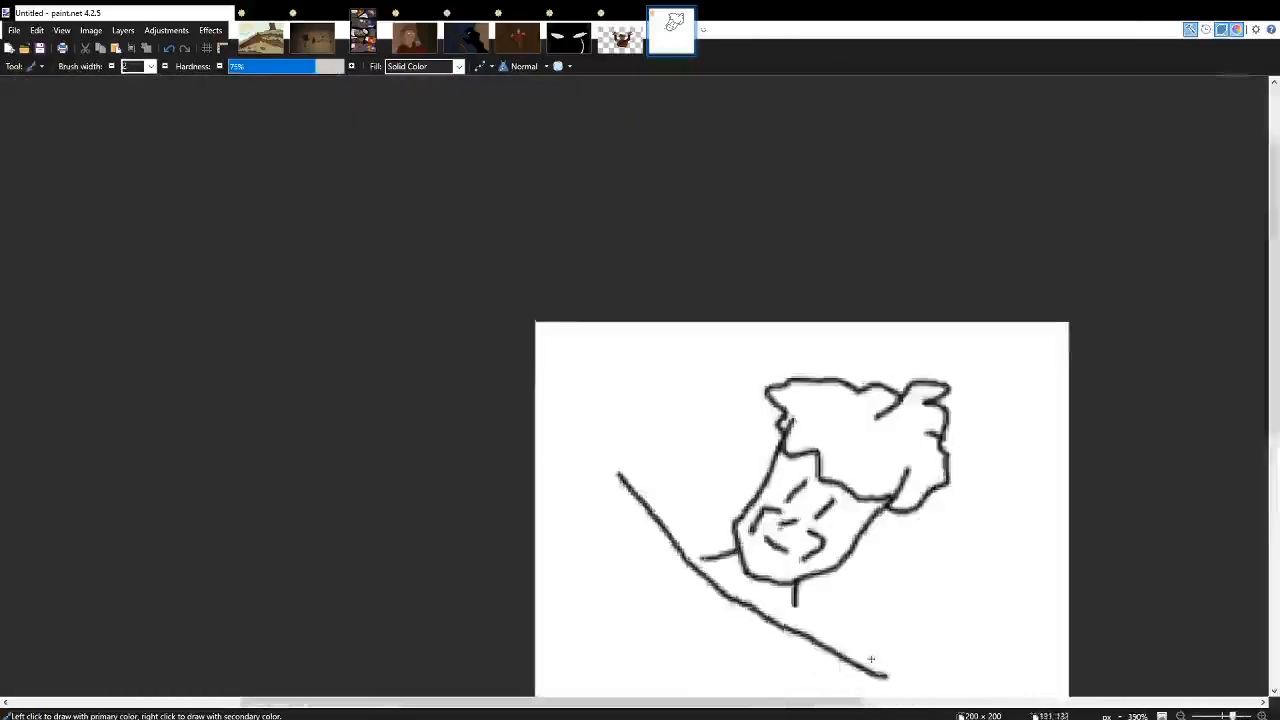
Extend both neck lines to meet the diagonal arm line and add two short detail strokes on the neck.
scroll(800, 450, up, 5)
drag(766, 440, 765, 548)
drag(462, 272, 388, 292)
drag(565, 316, 480, 348)
drag(614, 368, 633, 430)
Complete the large diagonal arm outline with rounded ends and a lower edge joining them.
scroll(635, 425, down, 5)
scroll(638, 426, down, 4)
scroll(674, 451, up, 5)
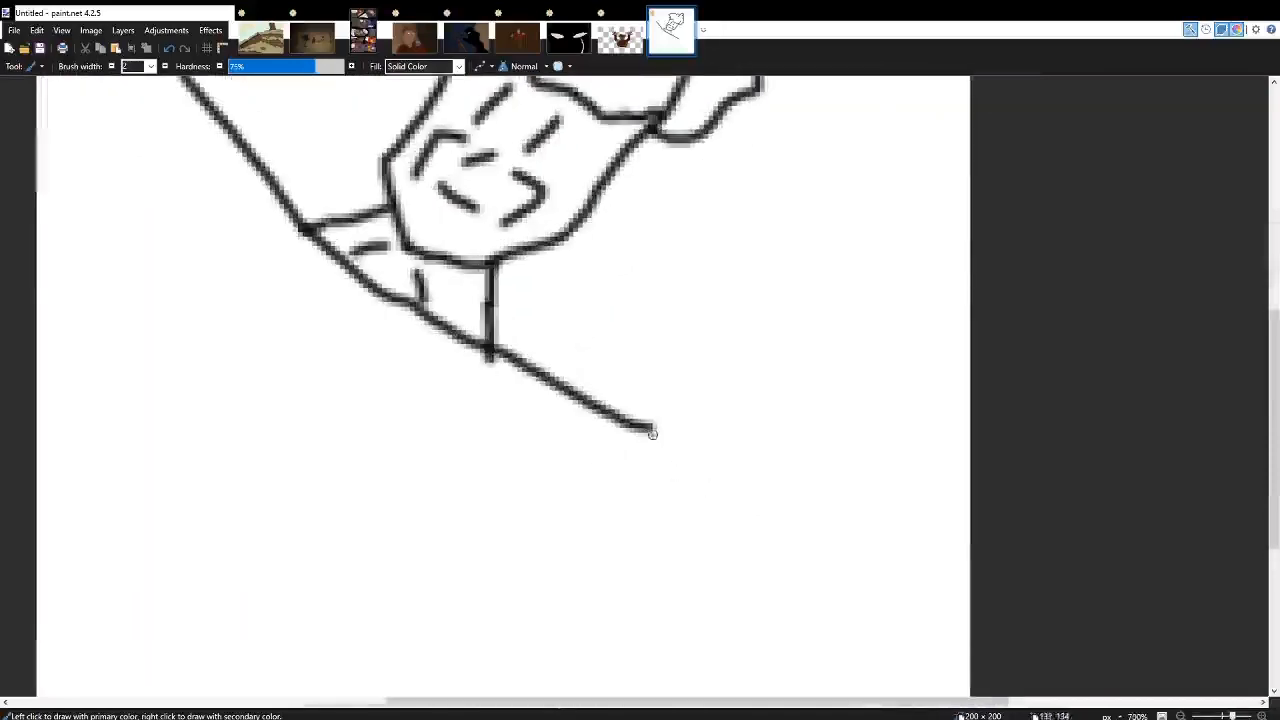
drag(825, 537, 837, 571)
mouse_move(661, 467)
mouse_down()
mouse_move(577, 555)
mouse_move(434, 566)
mouse_up()
scroll(520, 274, left, 5)
scroll(698, 236, up, 3)
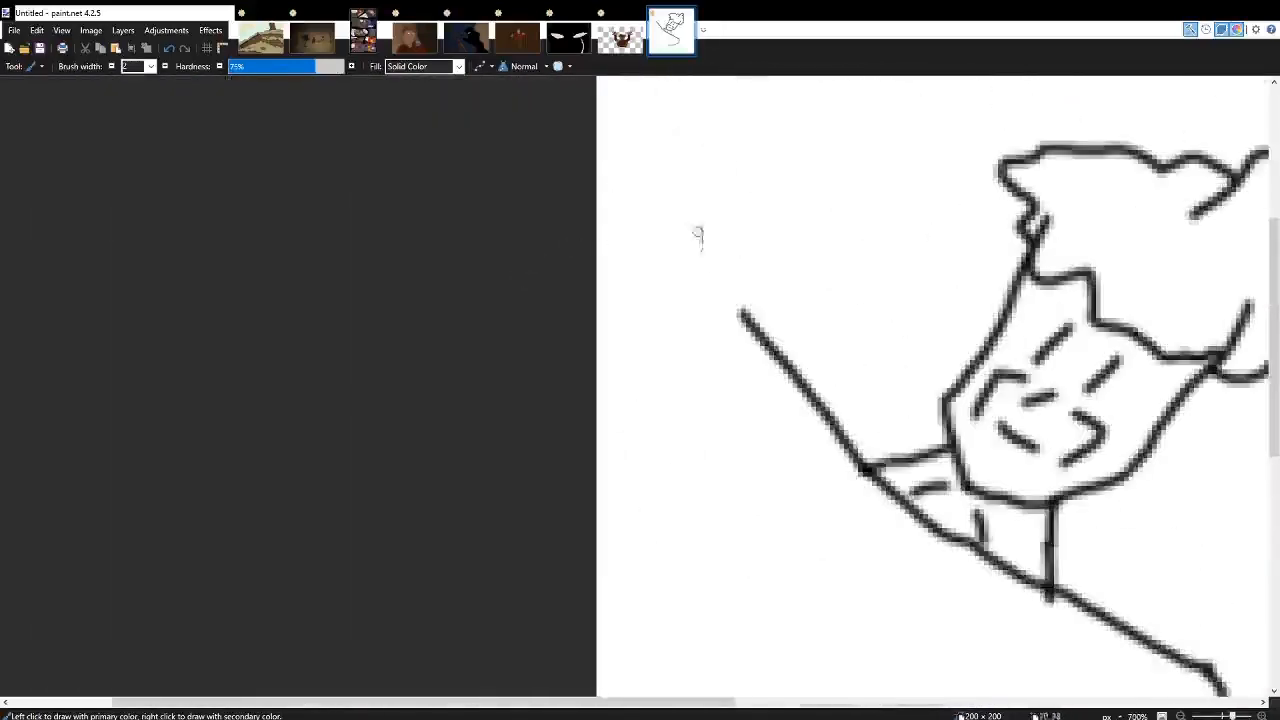
mouse_move(736, 308)
mouse_down()
mouse_move(700, 318)
mouse_move(614, 395)
mouse_move(645, 540)
mouse_up()
scroll(645, 540, right, 3)
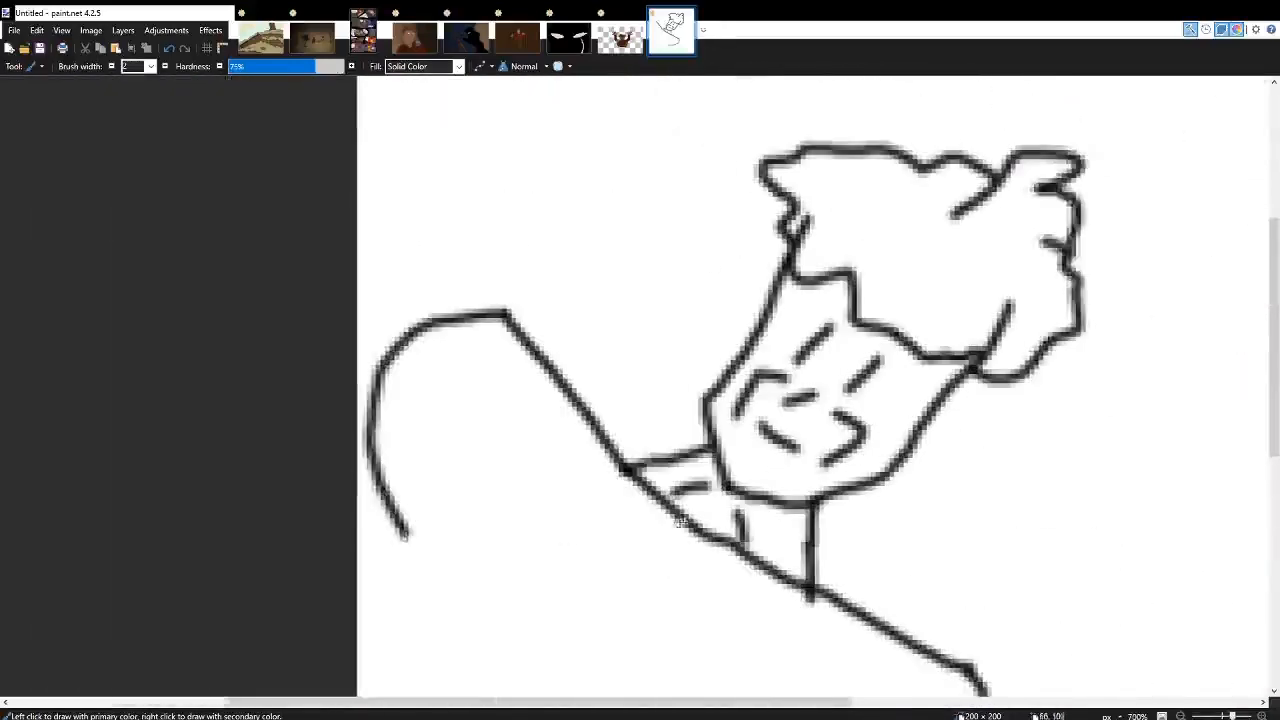
scroll(690, 478, down, 4)
mouse_move(752, 485)
mouse_down()
mouse_move(626, 403)
mouse_move(513, 288)
mouse_move(420, 222)
mouse_up()
Draw curved, overlapping segments beneath the lower-left side of the large arm, divided by slanted lines.
mouse_move(718, 470)
mouse_down()
mouse_move(678, 506)
mouse_move(589, 493)
mouse_move(490, 410)
mouse_up()
mouse_move(392, 186)
mouse_down()
mouse_move(370, 212)
mouse_move(392, 337)
mouse_move(465, 407)
mouse_move(490, 406)
mouse_move(547, 332)
mouse_up()
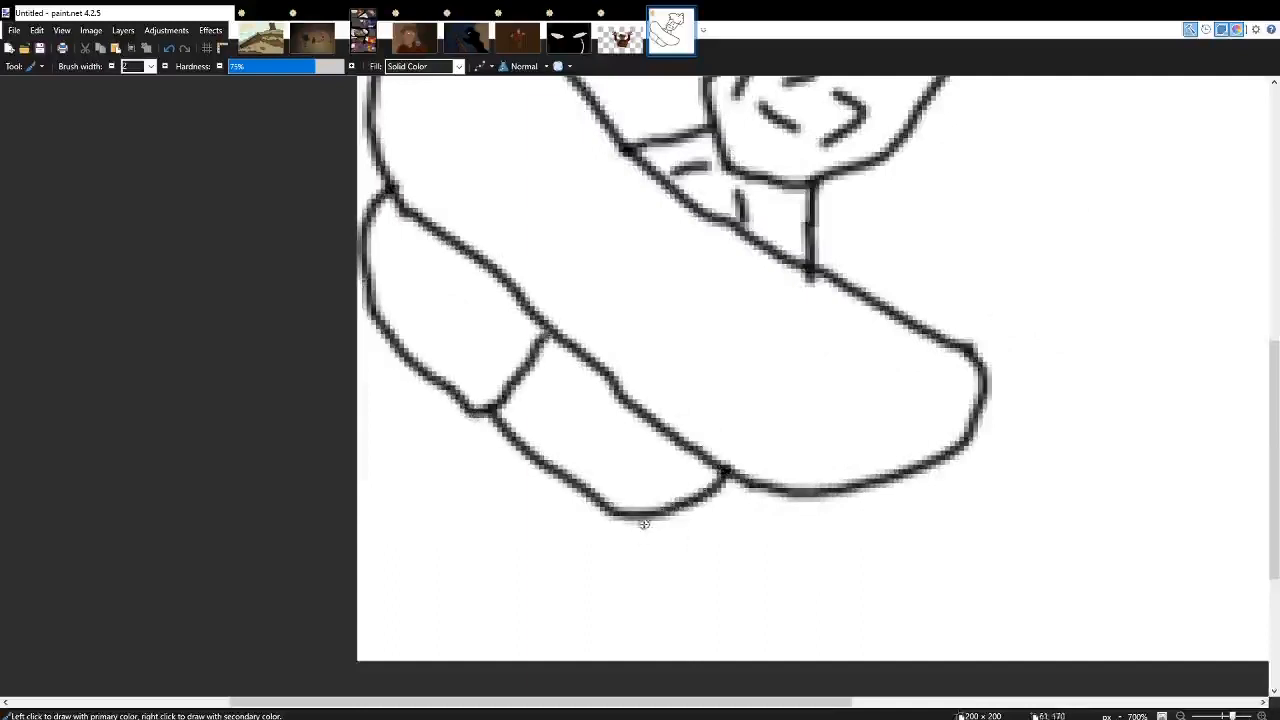
mouse_move(614, 513)
mouse_down()
mouse_move(509, 569)
mouse_move(423, 577)
mouse_move(407, 526)
mouse_move(490, 408)
mouse_up()
drag(410, 528, 355, 494)
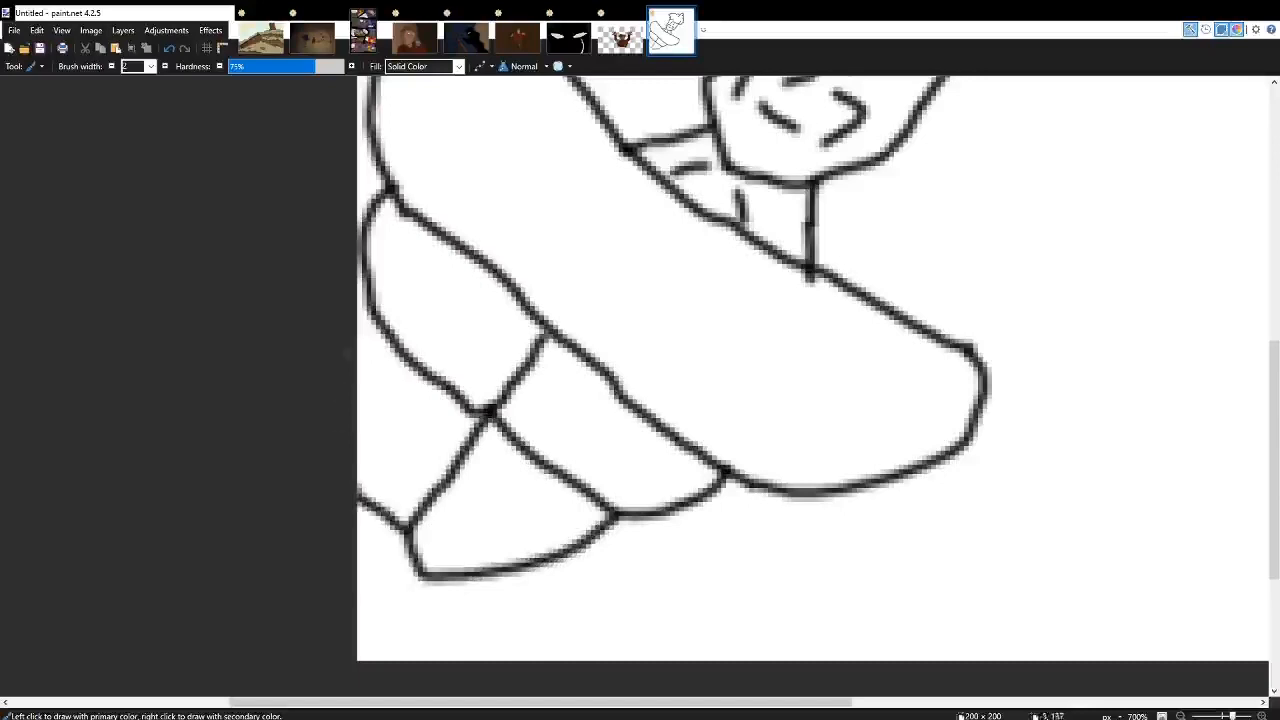
Extend the lower-left segments with a line to the canvas's left edge and another down to its bottom edge.
scroll(470, 447, down, 5)
scroll(473, 482, up, 8)
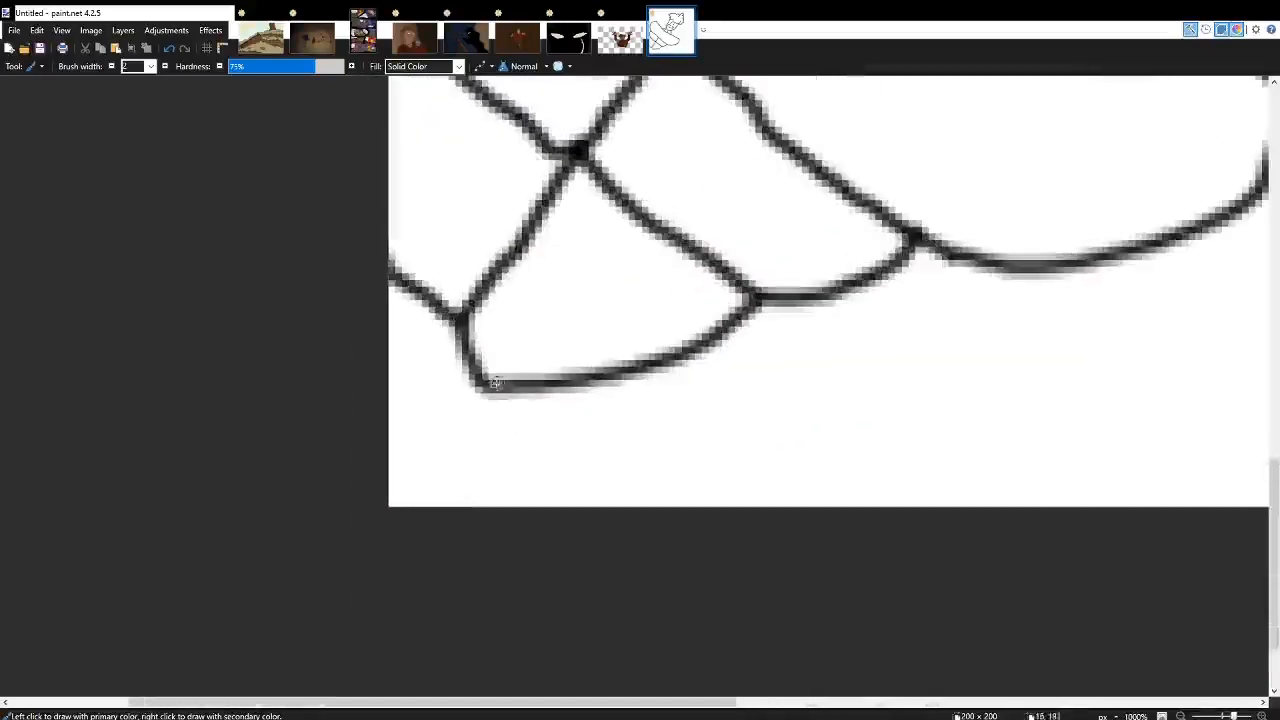
drag(491, 385, 384, 415)
scroll(459, 377, down, 6)
scroll(450, 395, up, 5)
drag(480, 387, 508, 500)
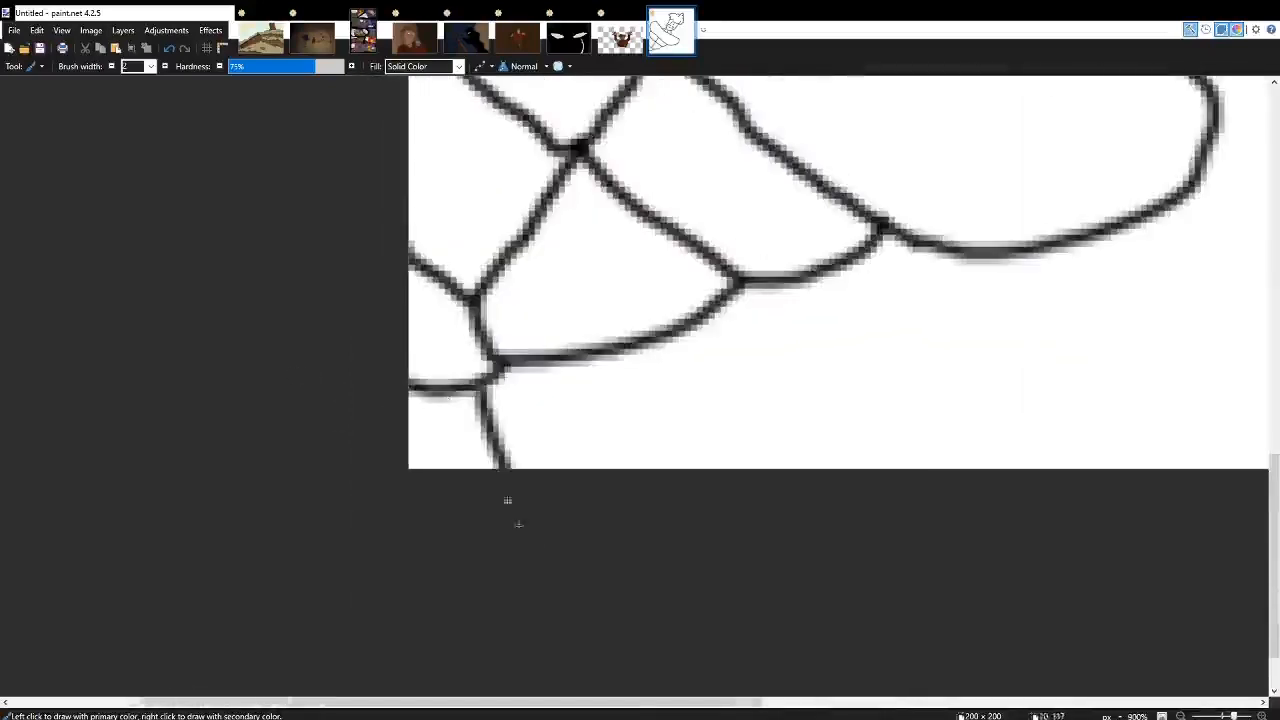
Draw a rounded shoulder line from the large arm's upper-left corner to the canvas's left edge.
scroll(600, 346, right, 3)
scroll(549, 363, up, 2)
scroll(560, 350, left, 4)
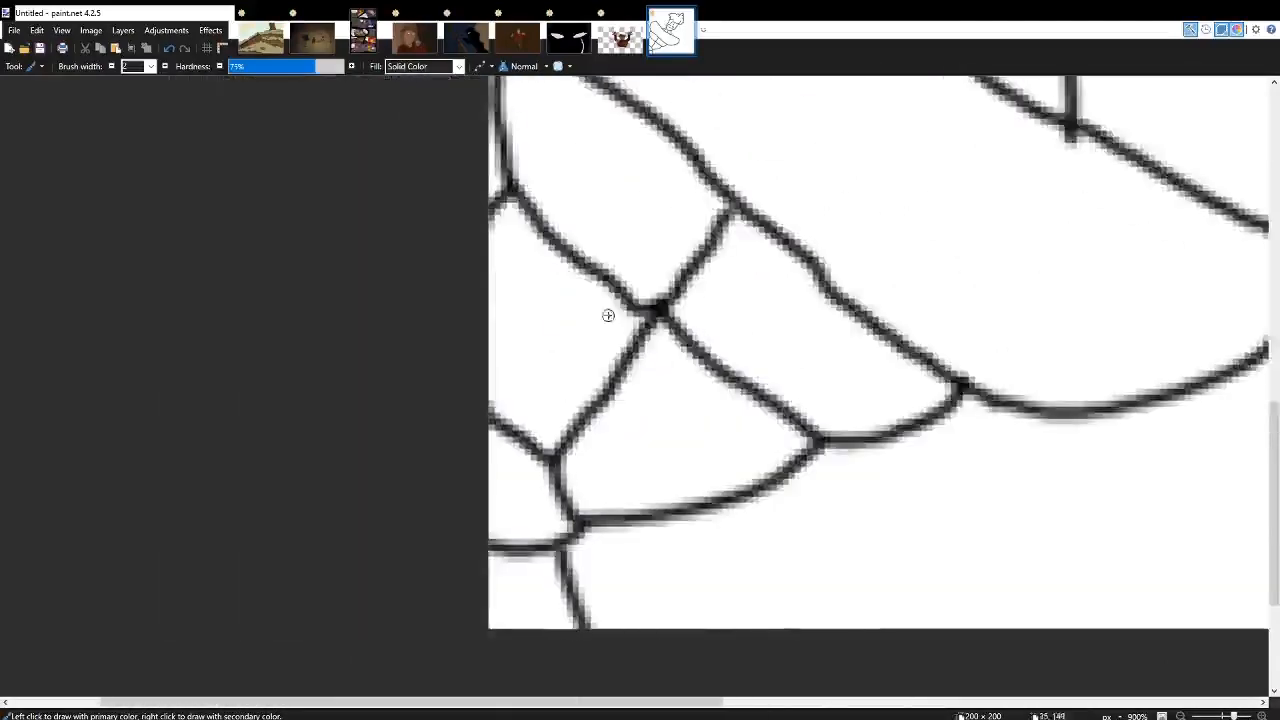
scroll(600, 300, up, 2)
scroll(600, 260, up, 2)
mouse_move(676, 249)
mouse_down()
mouse_move(639, 180)
mouse_move(436, 212)
mouse_up()
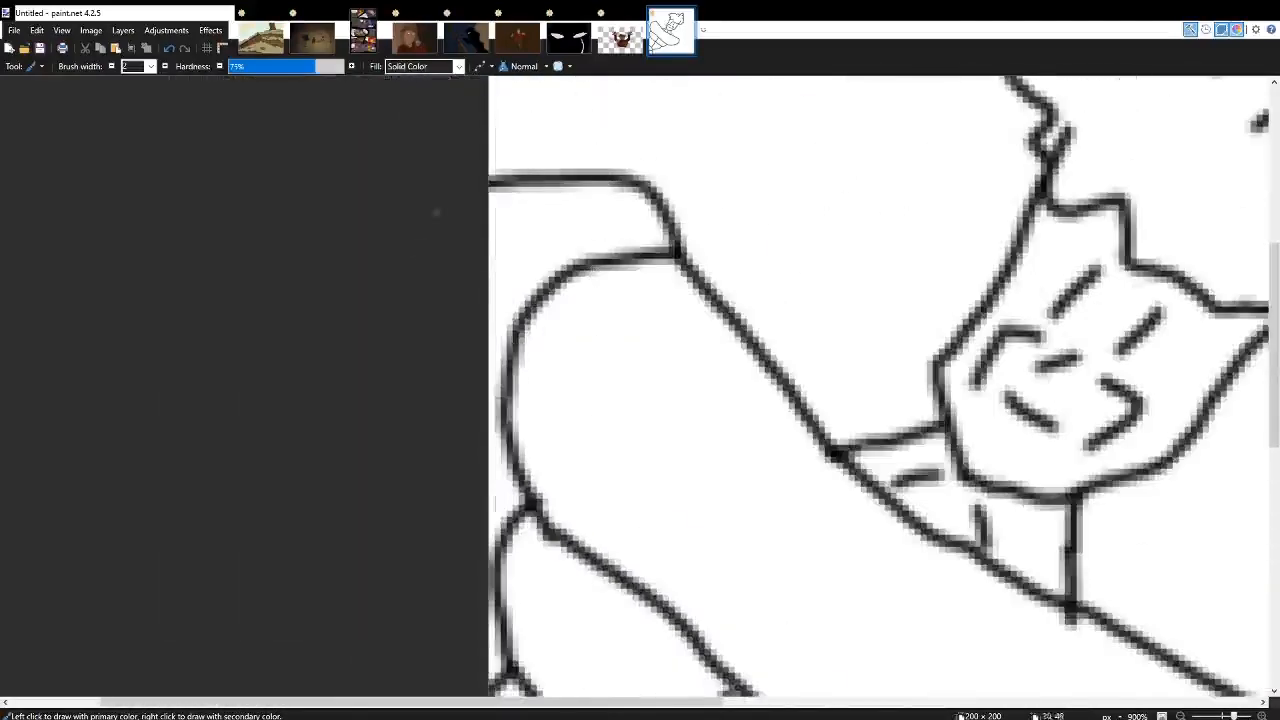
Draw a large rounded shape extending down from the right end of the diagonal arm.
scroll(424, 411, right, 8)
scroll(537, 420, down, 5)
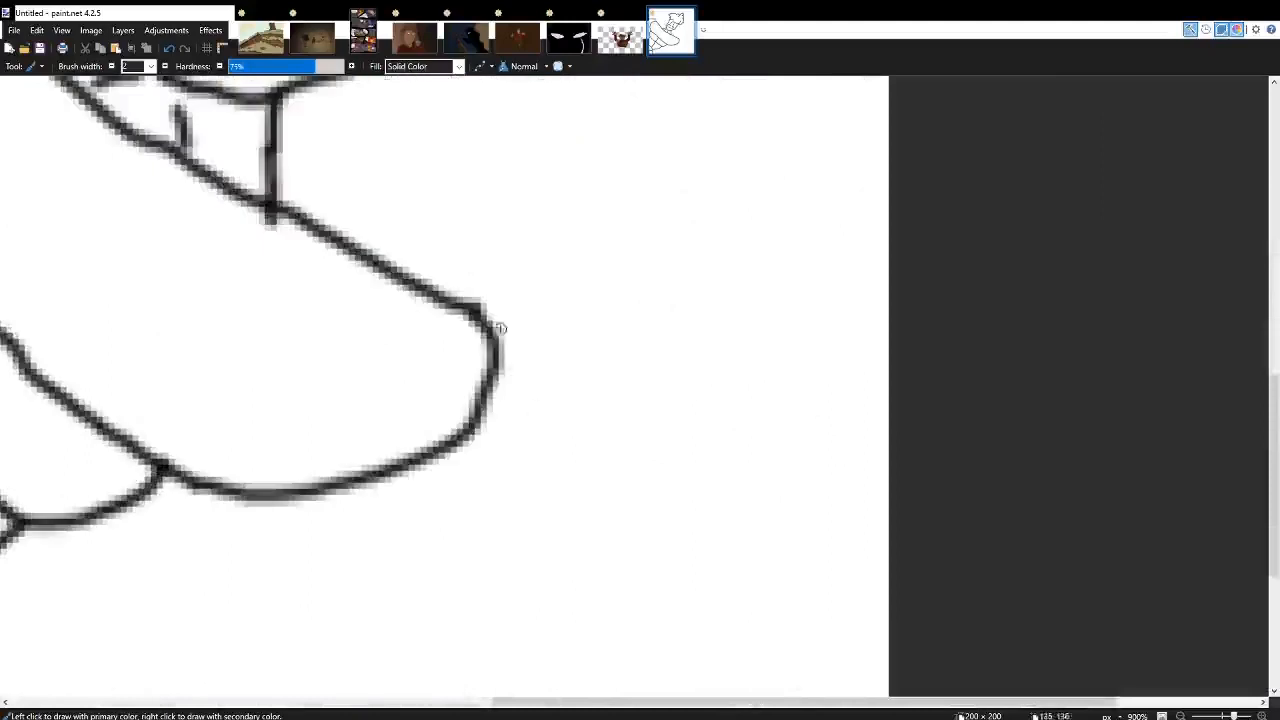
mouse_move(485, 322)
mouse_down()
mouse_move(686, 474)
mouse_move(659, 585)
mouse_move(431, 587)
mouse_move(296, 483)
mouse_up()
scroll(668, 315, down, 4)
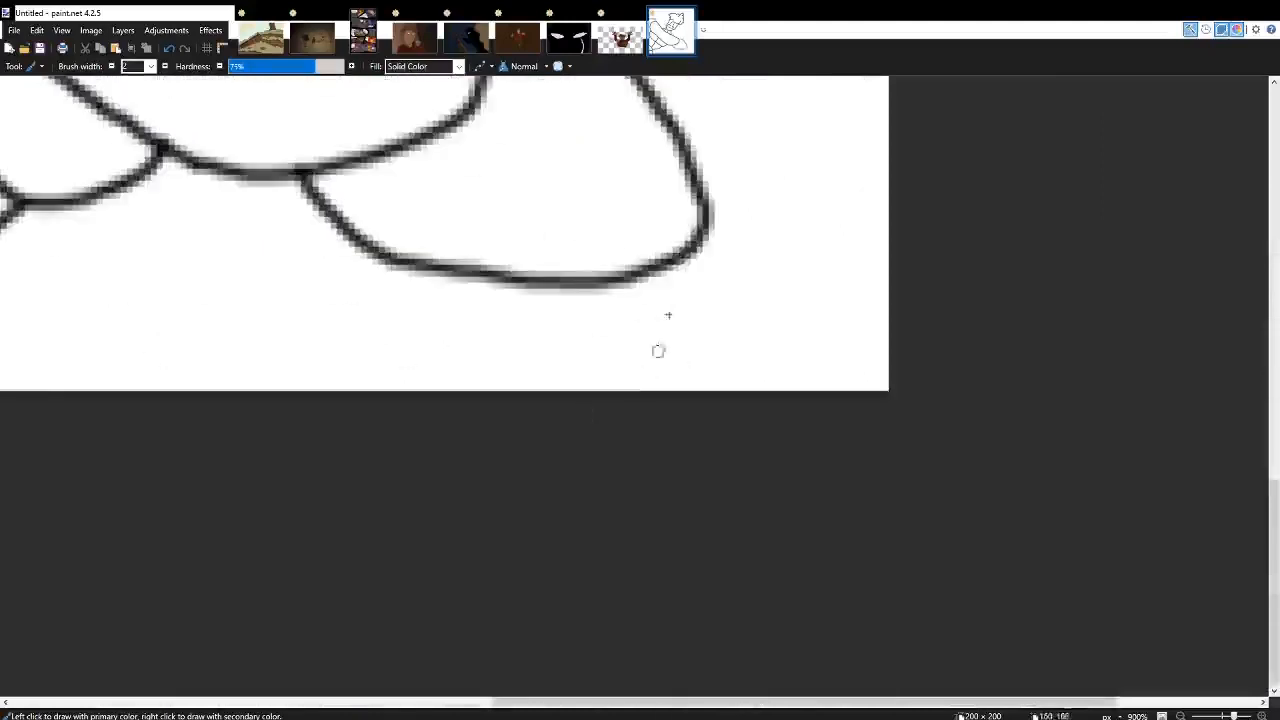
drag(692, 237, 714, 390)
drag(445, 277, 508, 390)
scroll(567, 349, down, 5)
scroll(567, 349, down, 3)
scroll(567, 472, up, 8)
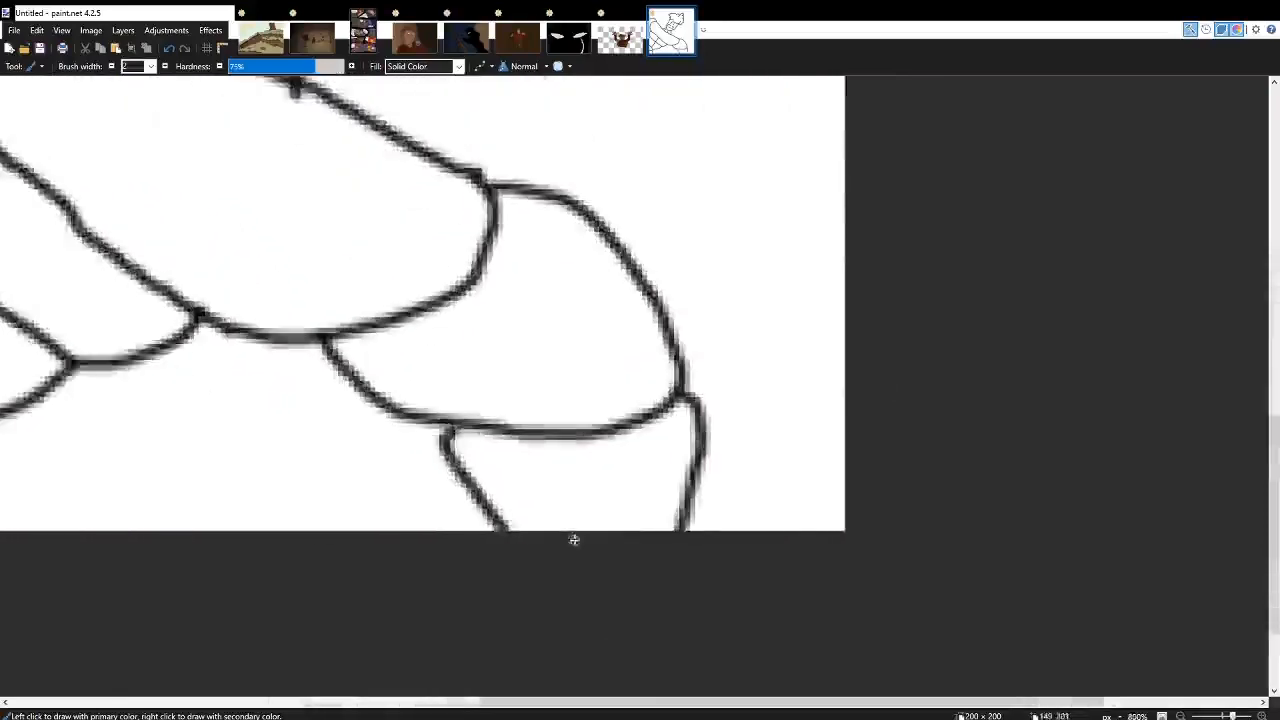
key(ctrl+z)
Draw two lines from the rounded shape at the arm's right end down to the canvas's bottom edge.
drag(742, 318, 697, 532)
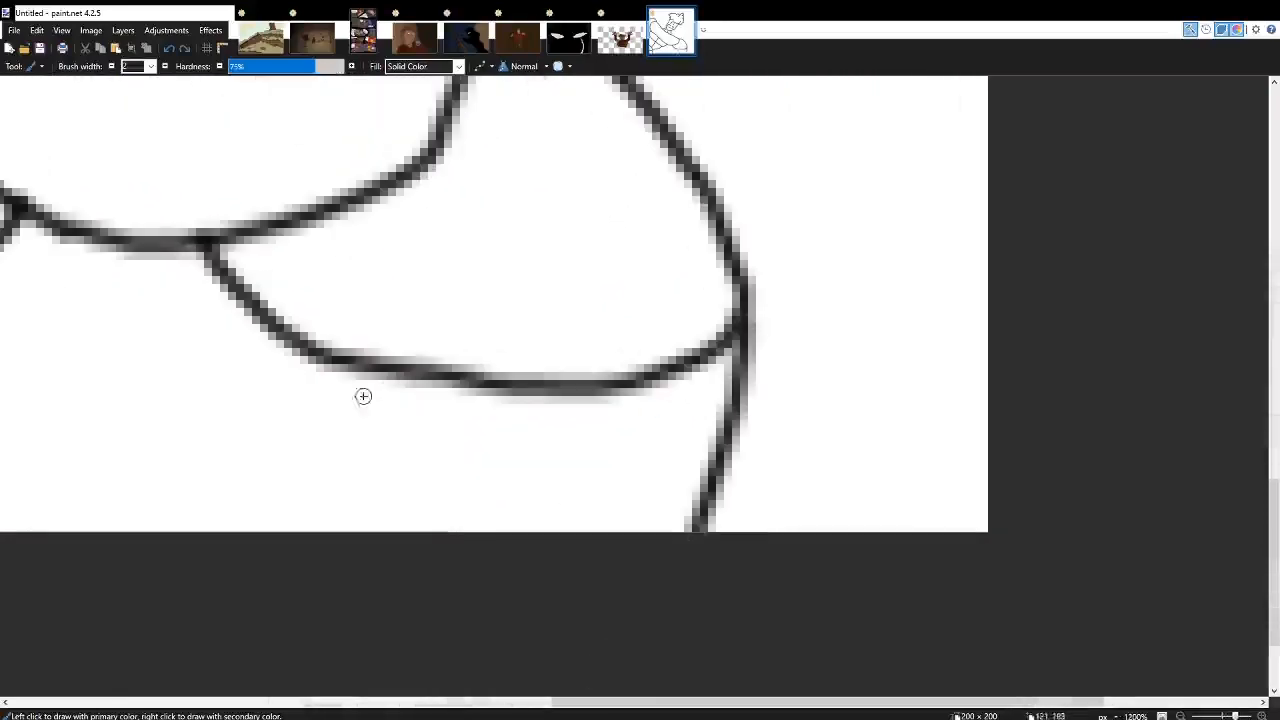
drag(371, 370, 535, 532)
scroll(643, 608, down, 5)
scroll(580, 543, up, 5)
key(ctrl+z)
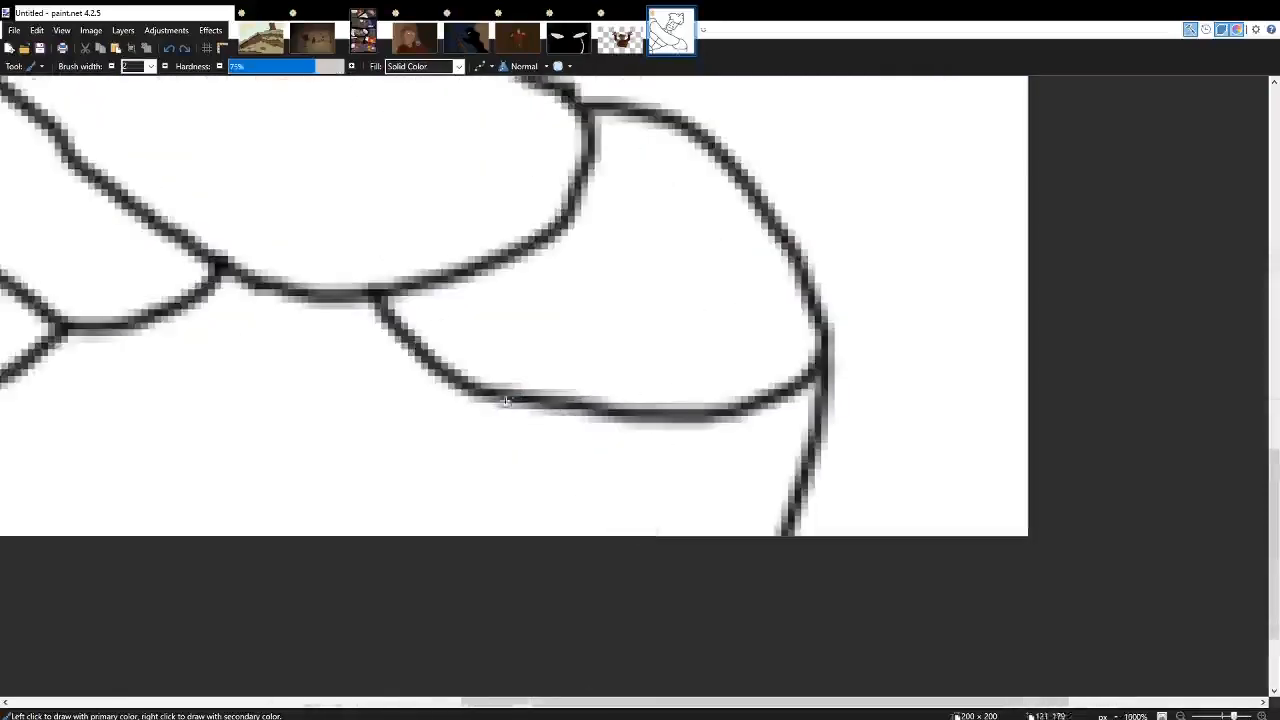
drag(506, 401, 572, 534)
scroll(620, 497, down, 5)
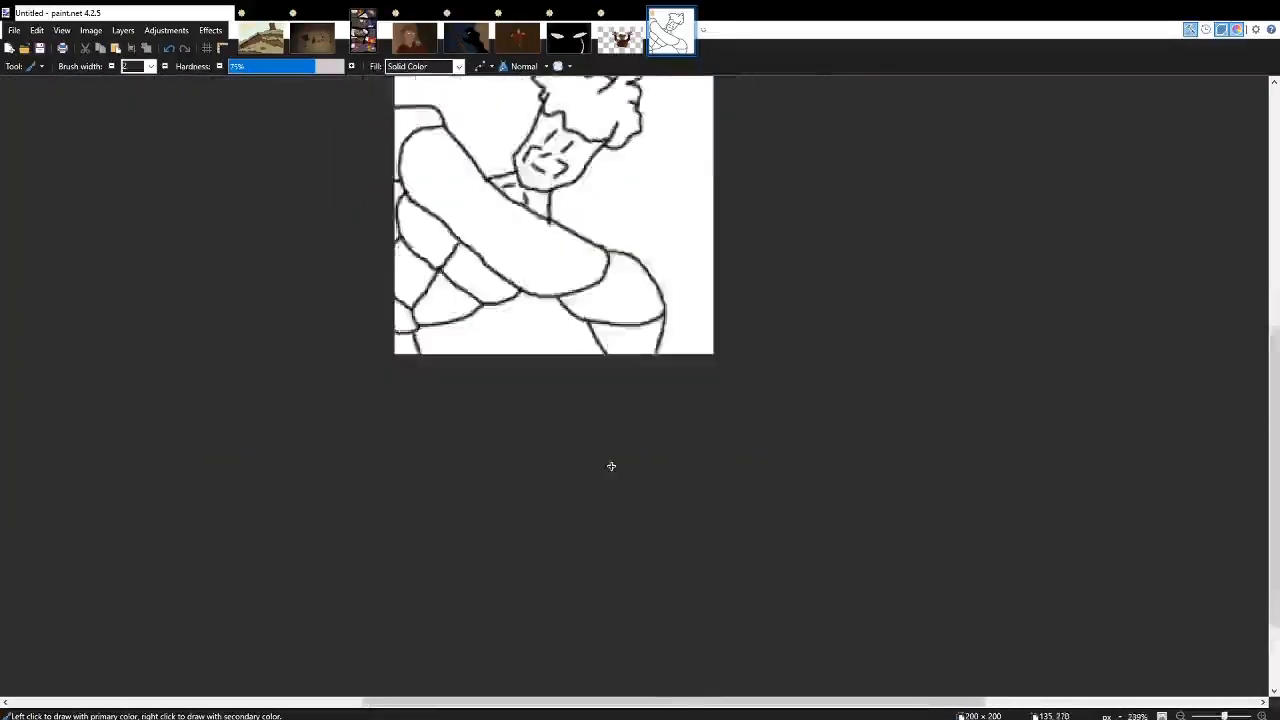
Draw a slanted dividing line across the large arm, from its lower edge up towards the neck.
scroll(611, 466, up, 2)
scroll(620, 391, left, 3)
scroll(756, 301, up, 5)
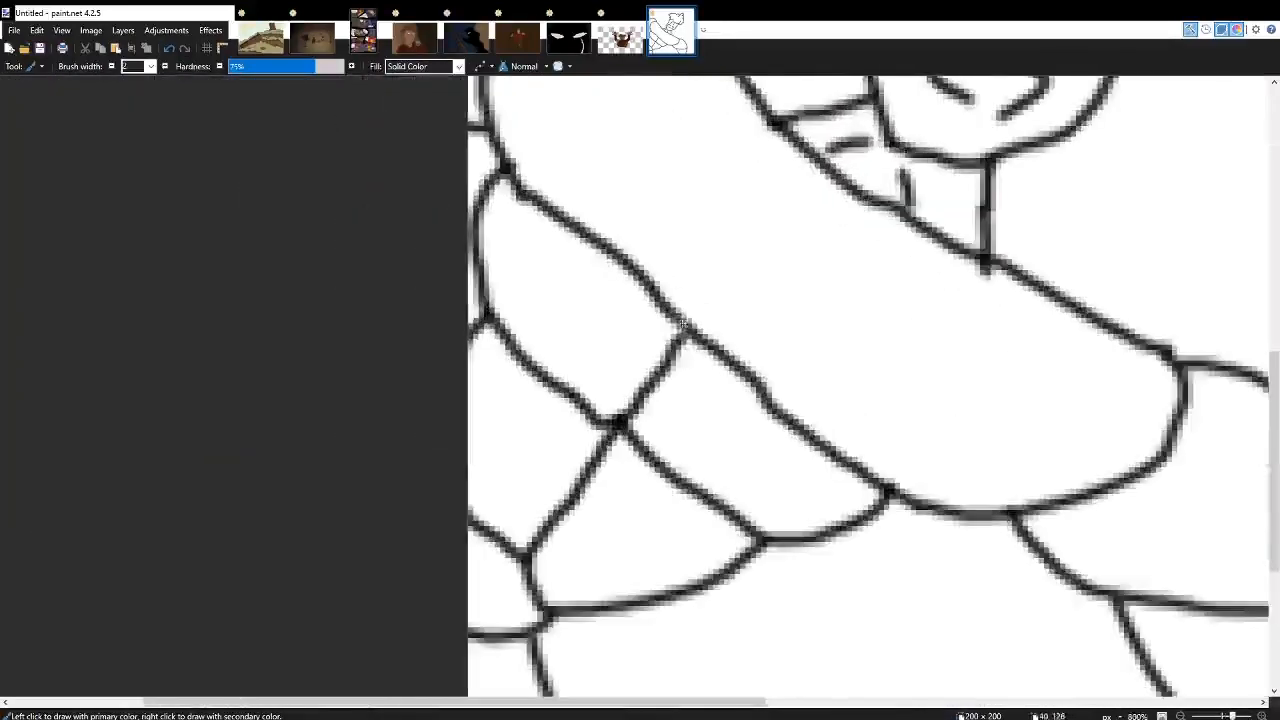
drag(683, 323, 842, 202)
scroll(840, 208, down, 5)
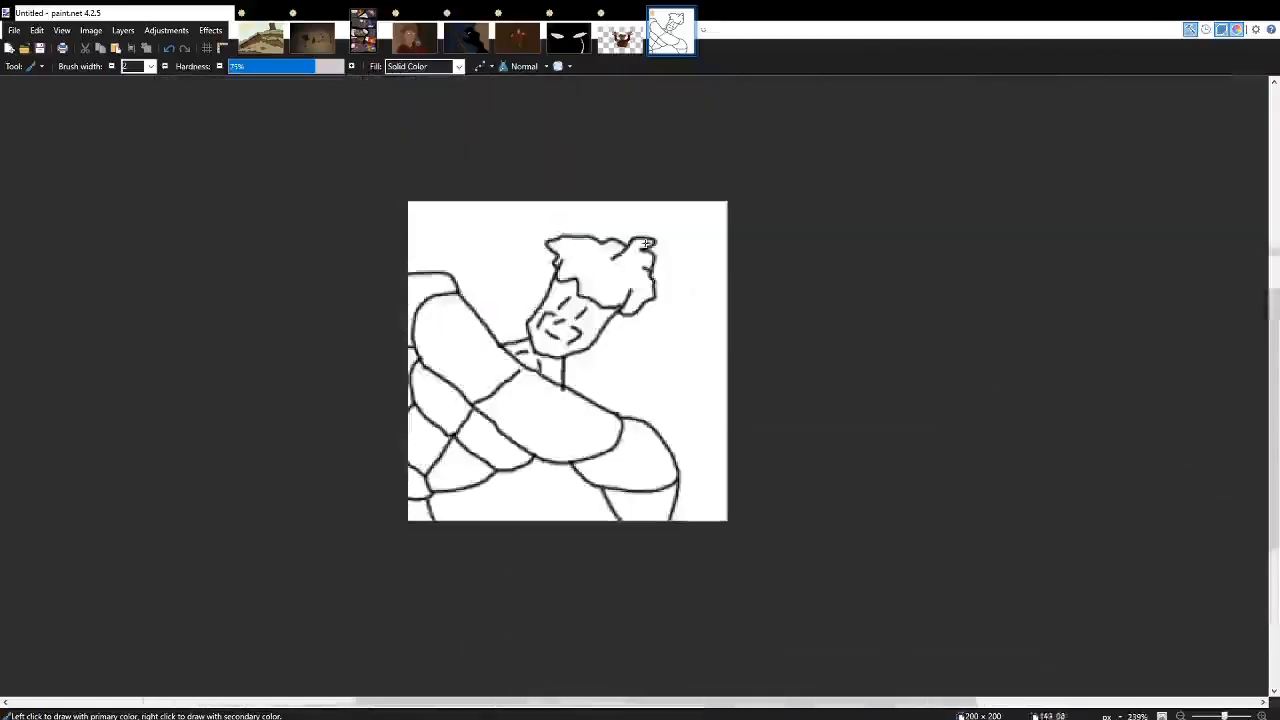
scroll(646, 243, up, 6)
scroll(696, 373, down, 4)
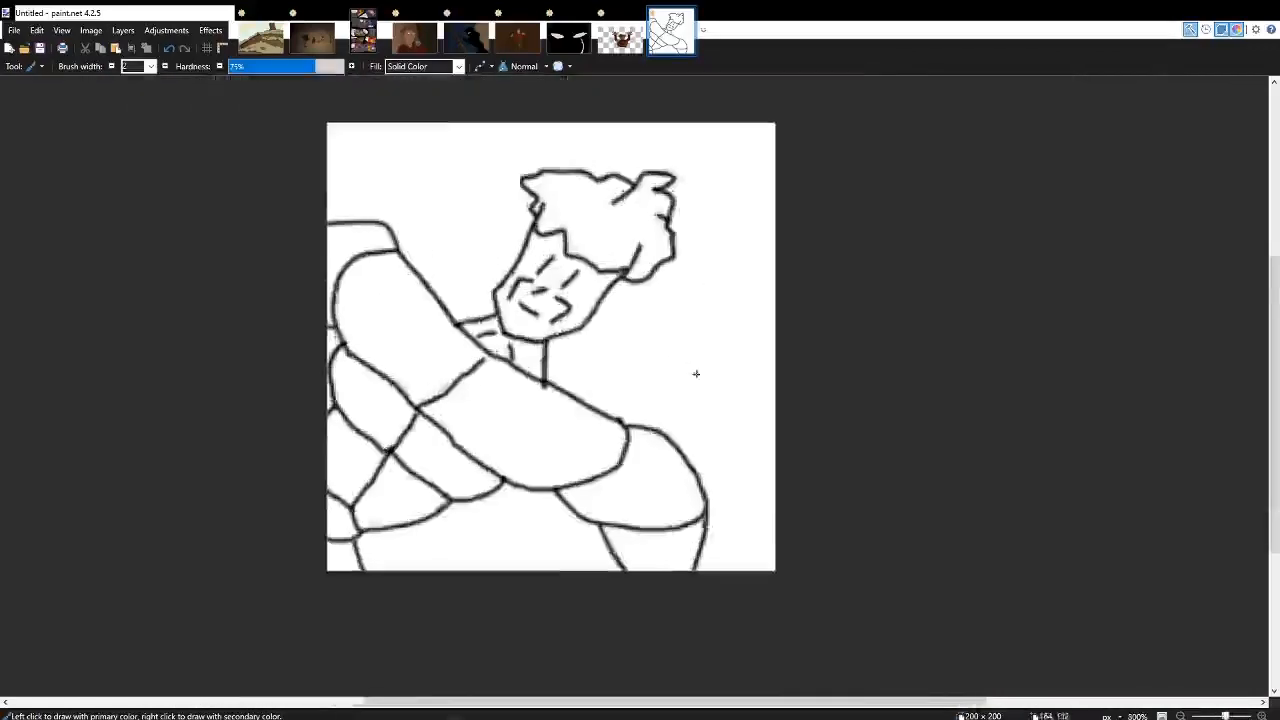
scroll(696, 373, up, 5)
key(F7)
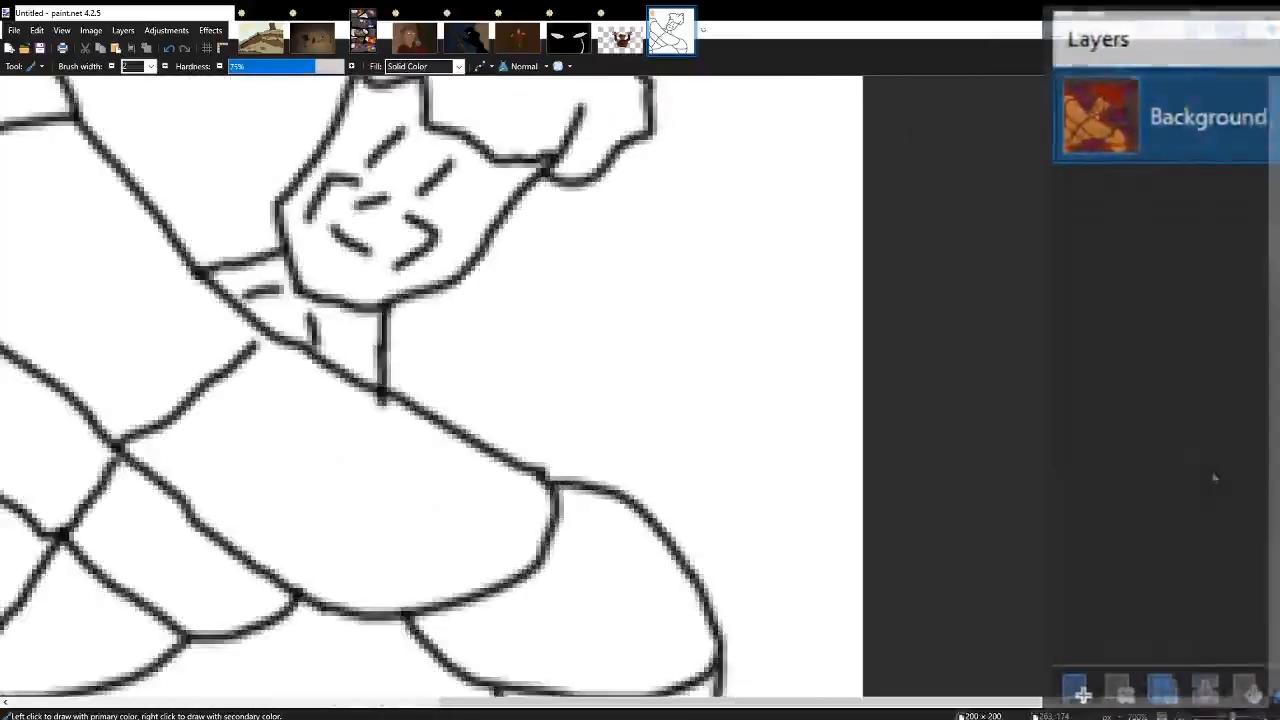
key(F7)
scroll(617, 346, up, 2)
mouse_move(500, 250)
mouse_down()
mouse_move(586, 240)
mouse_move(752, 352)
mouse_move(515, 378)
mouse_up()
mouse_move(512, 245)
mouse_down()
mouse_move(475, 203)
mouse_move(448, 292)
mouse_up()
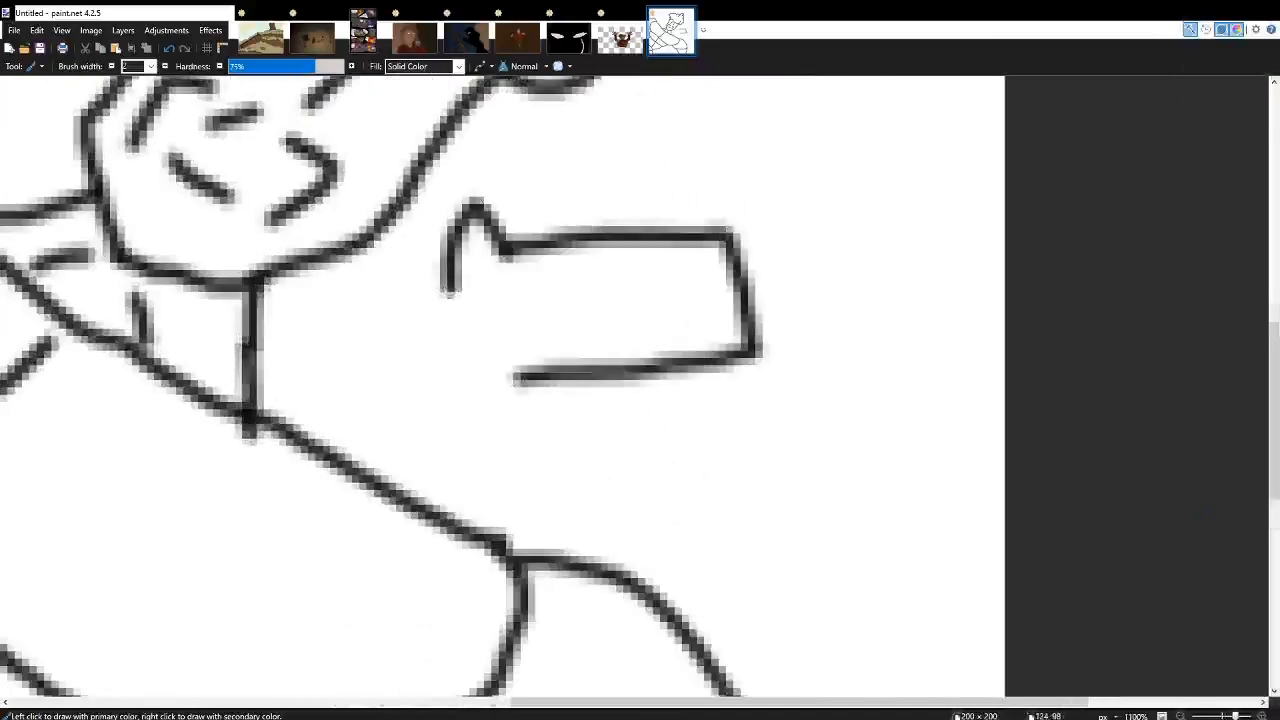
key(ctrl+z)
key(ctrl+z)
Draw a hooked outline with a curved inner edge to the right of the neck, plus two small closed shapes beside it.
mouse_move(510, 224)
mouse_down()
mouse_move(710, 245)
mouse_move(710, 405)
mouse_move(512, 391)
mouse_up()
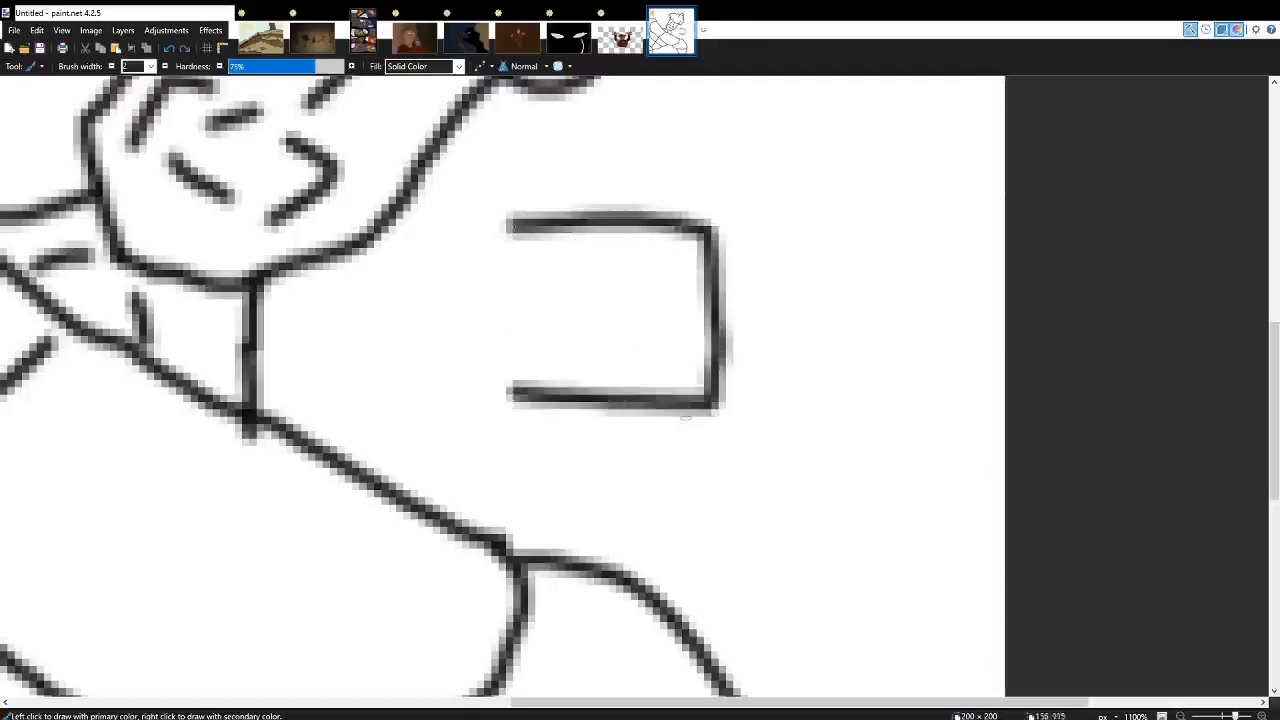
mouse_move(512, 224)
mouse_down()
mouse_move(500, 183)
mouse_move(469, 291)
mouse_move(578, 248)
mouse_move(643, 262)
mouse_move(666, 302)
mouse_move(574, 337)
mouse_move(504, 344)
mouse_move(441, 378)
mouse_move(450, 397)
mouse_move(513, 388)
mouse_up()
scroll(513, 388, right, 2)
mouse_move(606, 152)
mouse_down()
mouse_move(653, 210)
mouse_move(676, 215)
mouse_move(701, 160)
mouse_move(613, 155)
mouse_up()
mouse_move(676, 250)
mouse_down()
mouse_move(683, 314)
mouse_move(748, 312)
mouse_move(680, 252)
mouse_up()
scroll(645, 264, down, 5)
scroll(604, 266, up, 3)
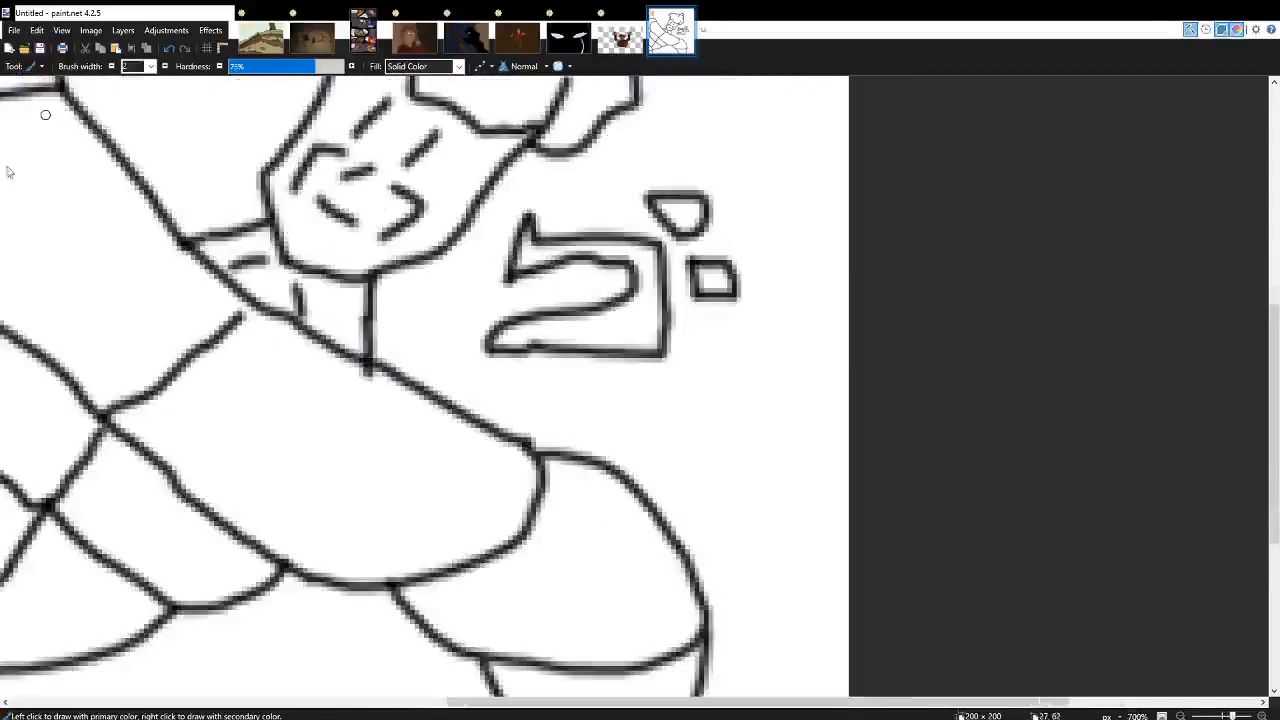
Fill the character's hair with dark red using the Paint Bucket.
key(f)
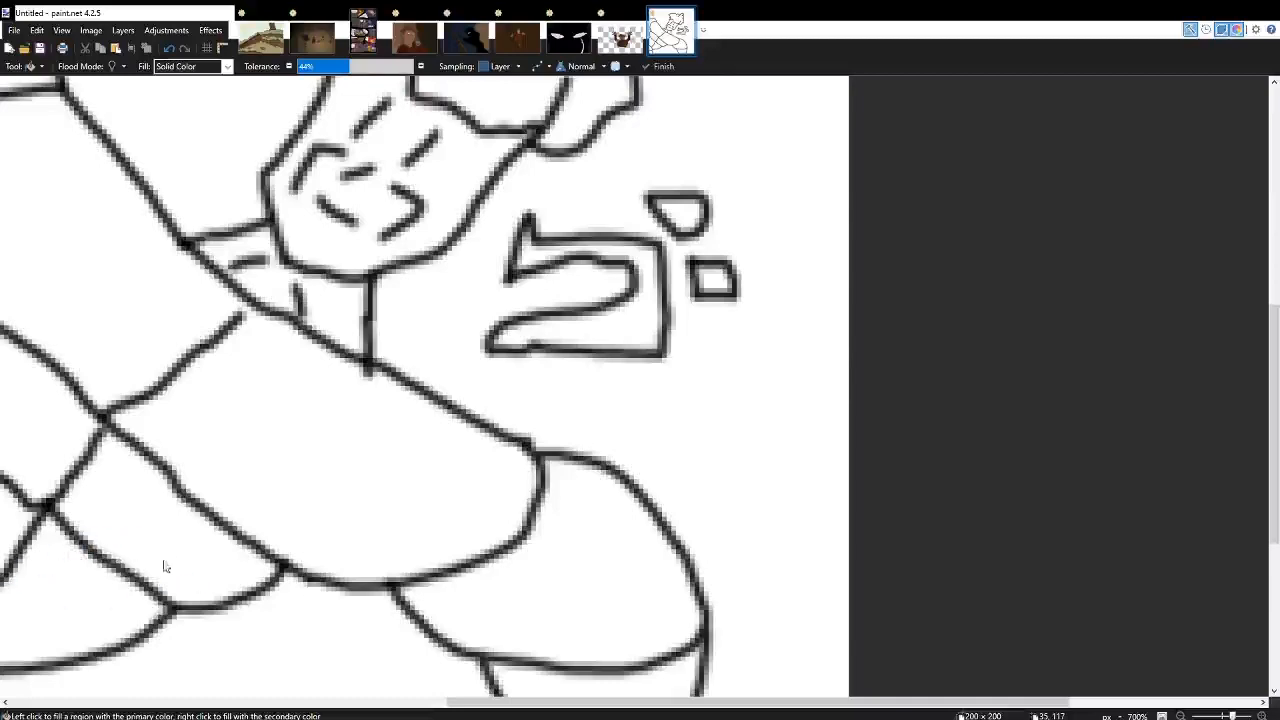
scroll(551, 437, left, 4)
scroll(1156, 475, up, 1)
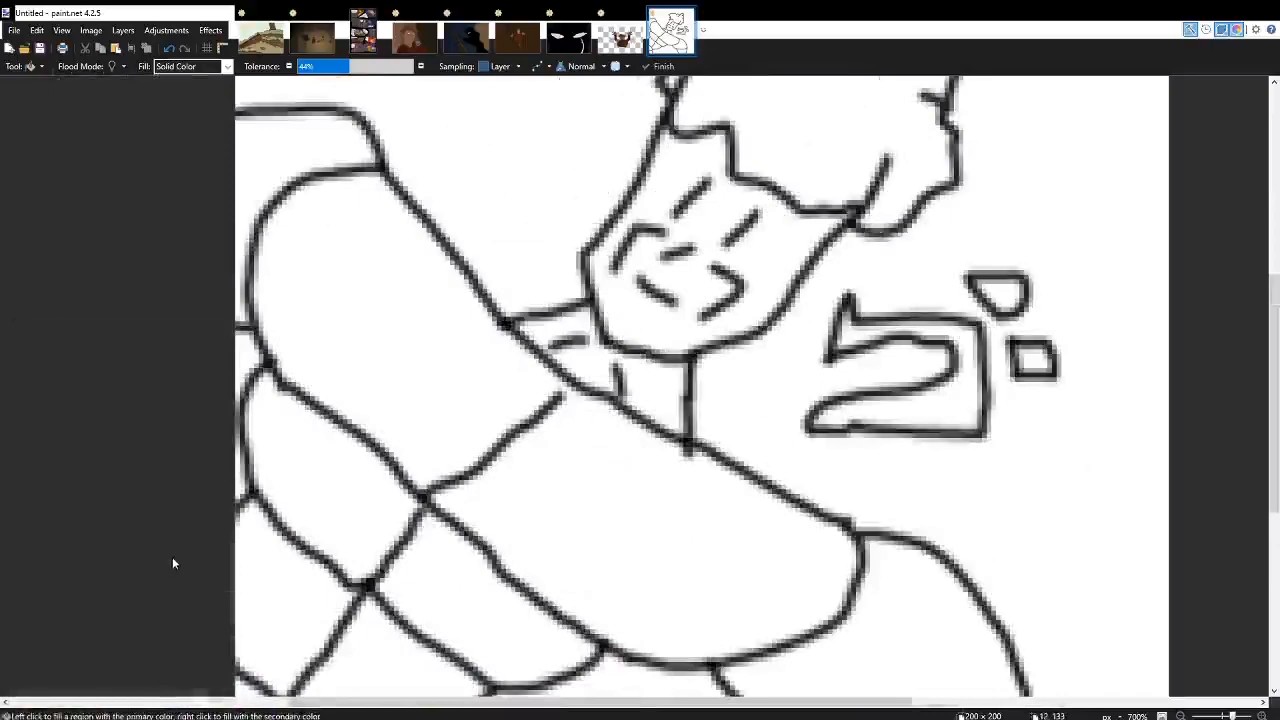
scroll(780, 289, up, 4)
click(786, 421)
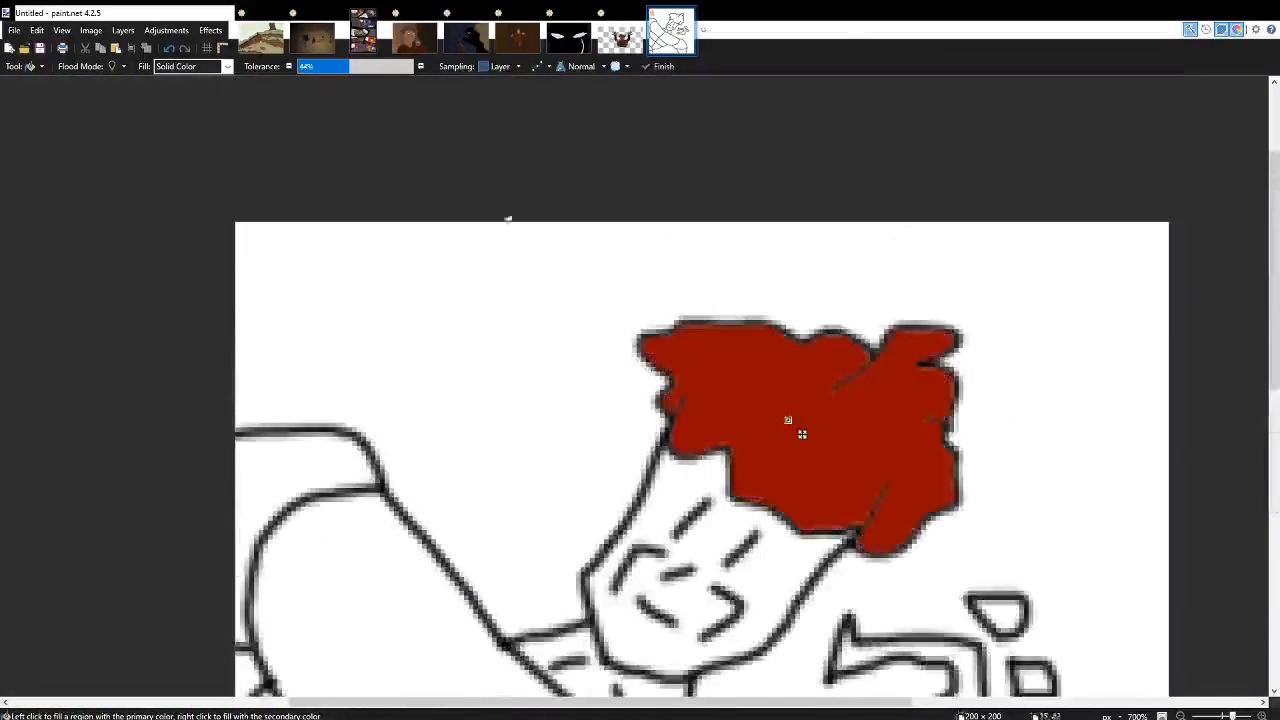
Blend the hair's dark red fill in Multiply mode.
scroll(572, 72, down, 1)
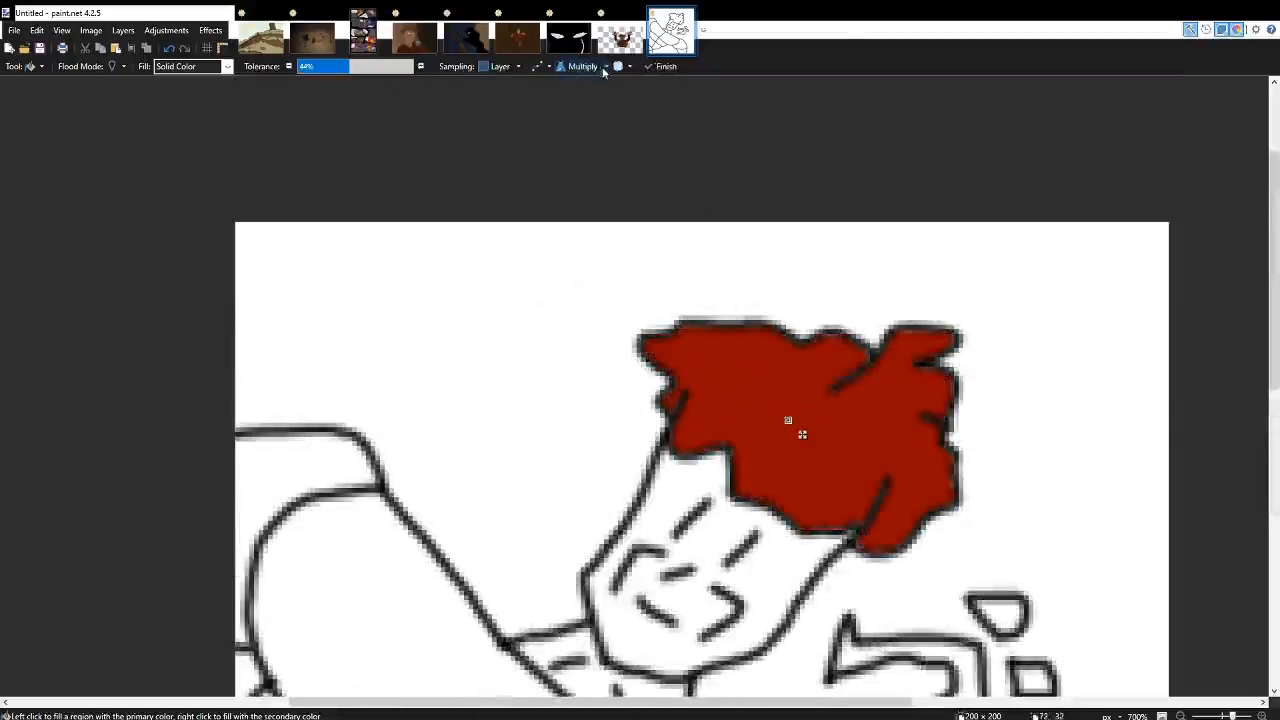
click(588, 90)
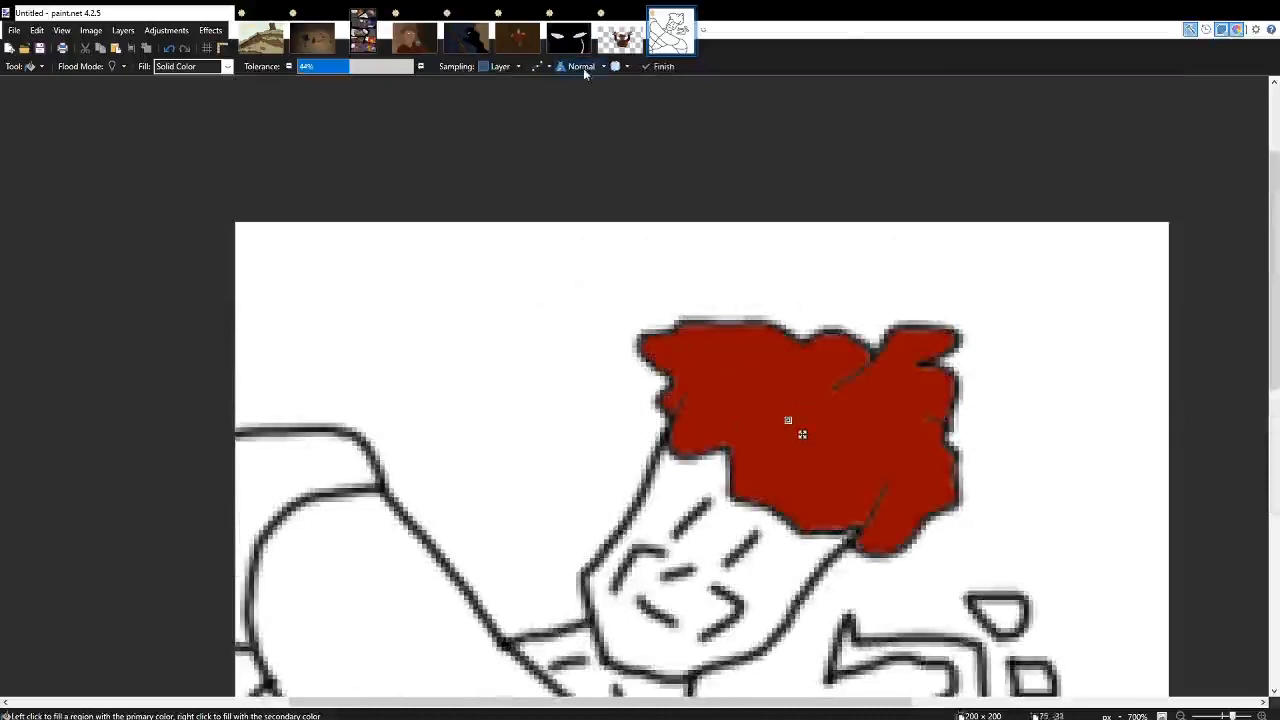
scroll(586, 73, down, 1)
scroll(704, 262, right, 3)
scroll(640, 245, down, 3)
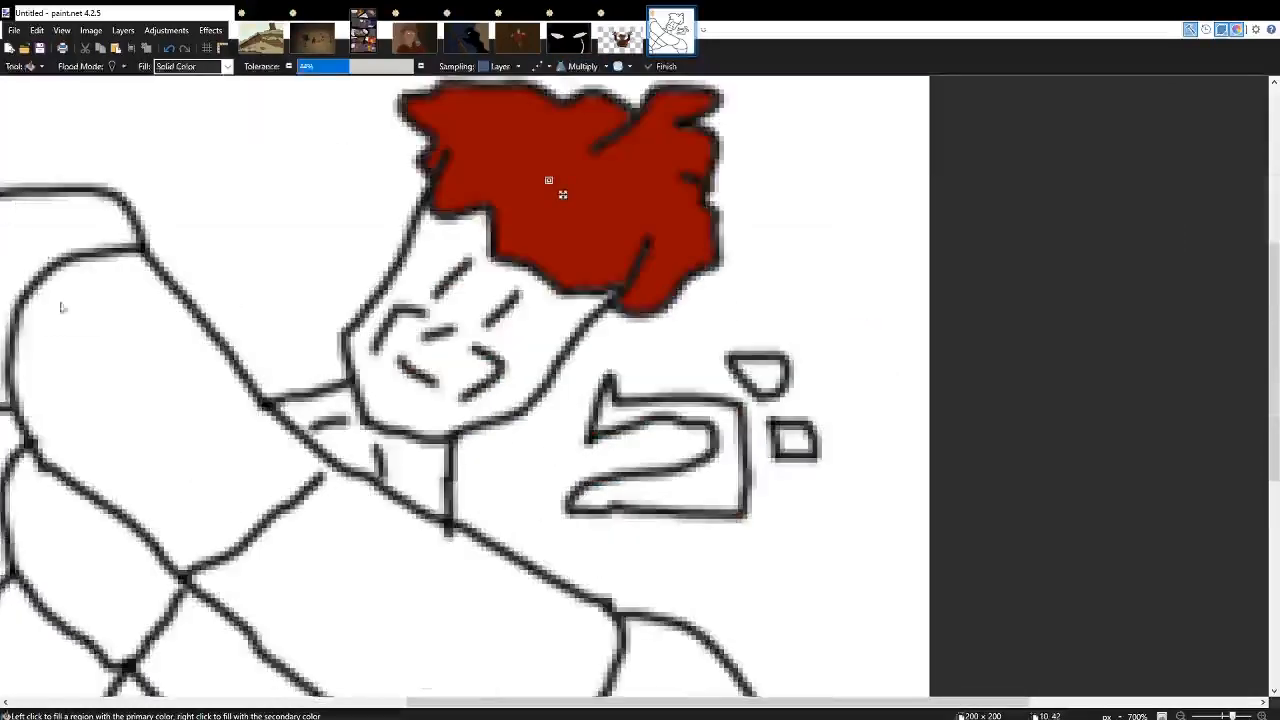
Paint wavy brighter red highlight strands through the hair and its right-hand tufts, using the Paintbrush in Normal blend mode.
key(b)
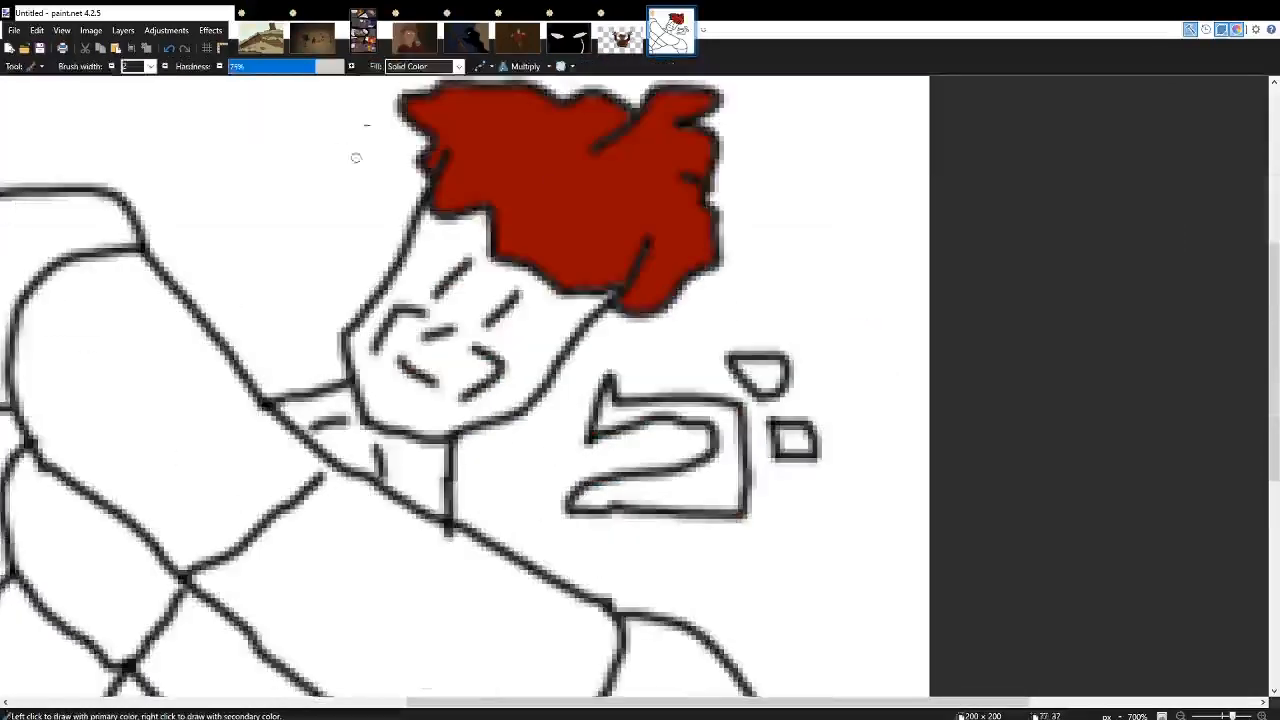
click(535, 91)
scroll(244, 656, up, 2)
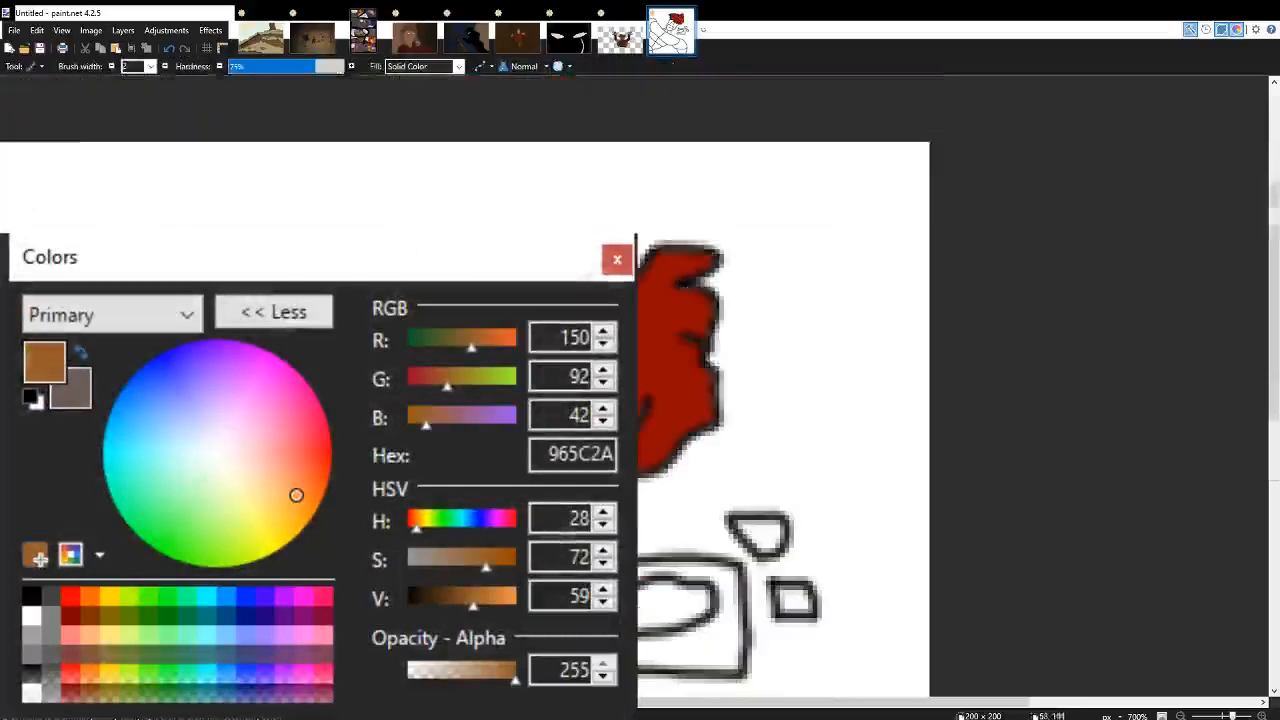
scroll(484, 261, up, 2)
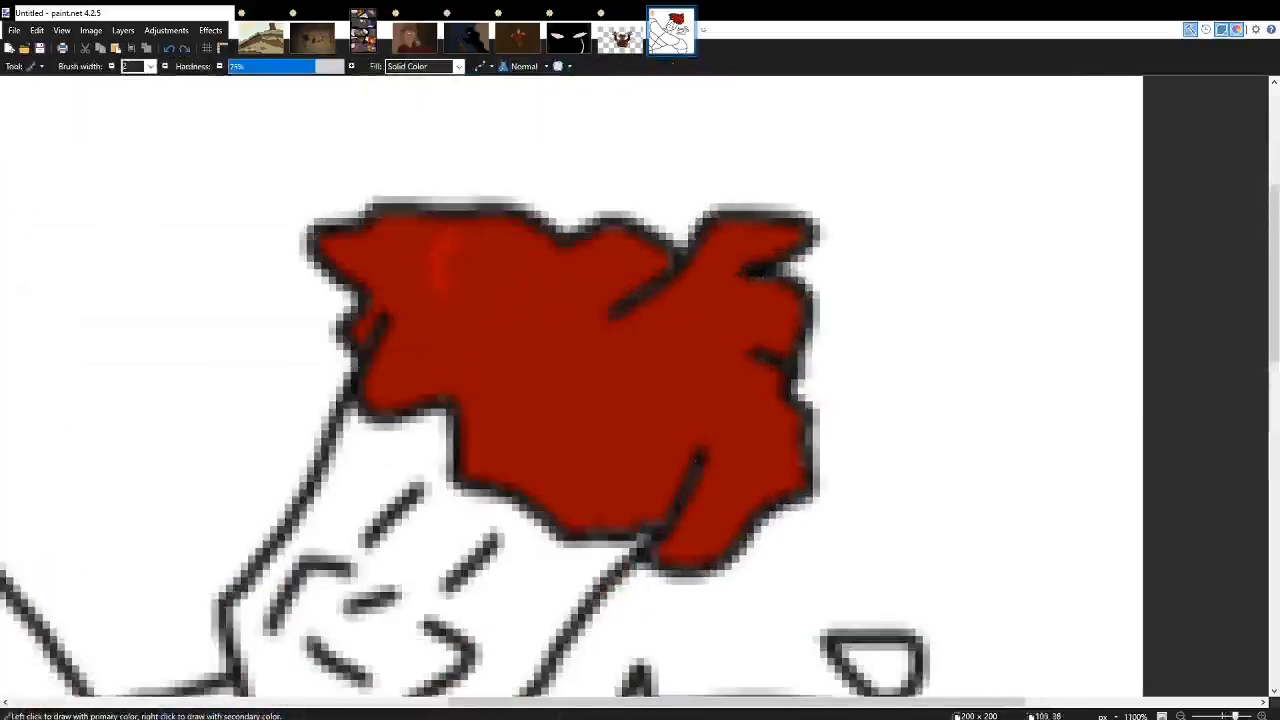
drag(600, 376, 602, 511)
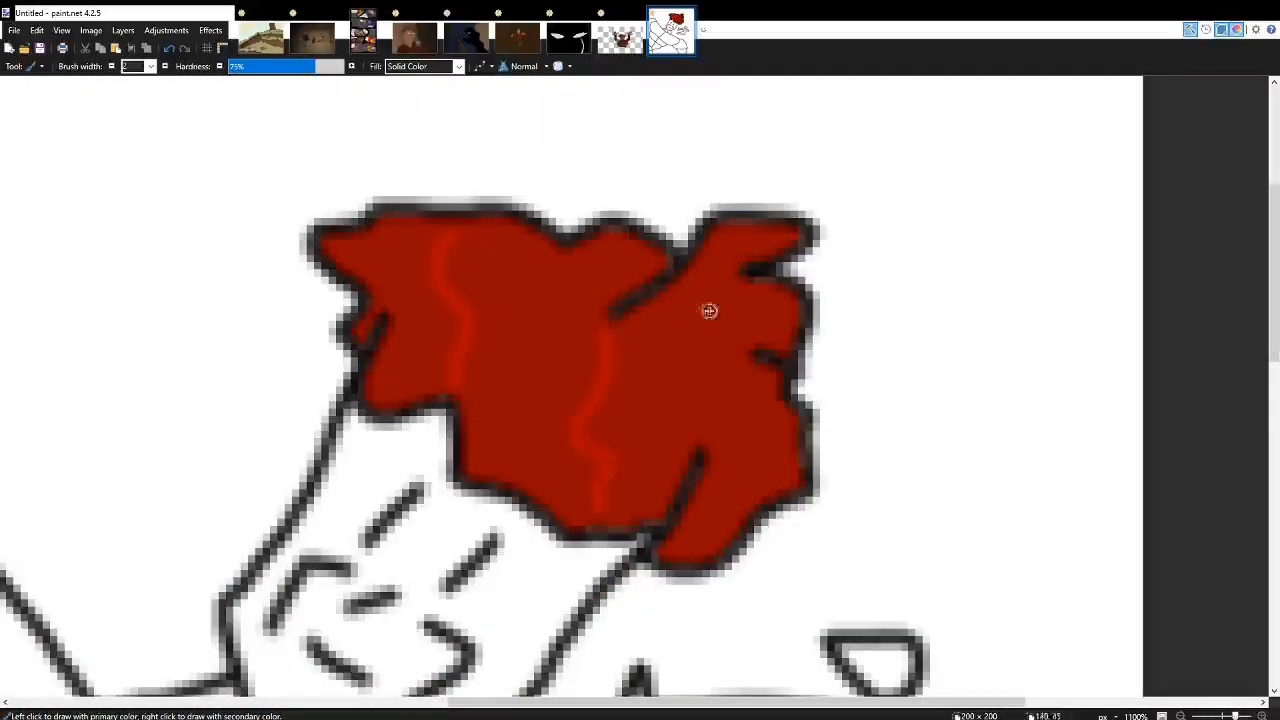
drag(755, 488, 759, 511)
scroll(705, 500, down, 3)
scroll(636, 352, up, 5)
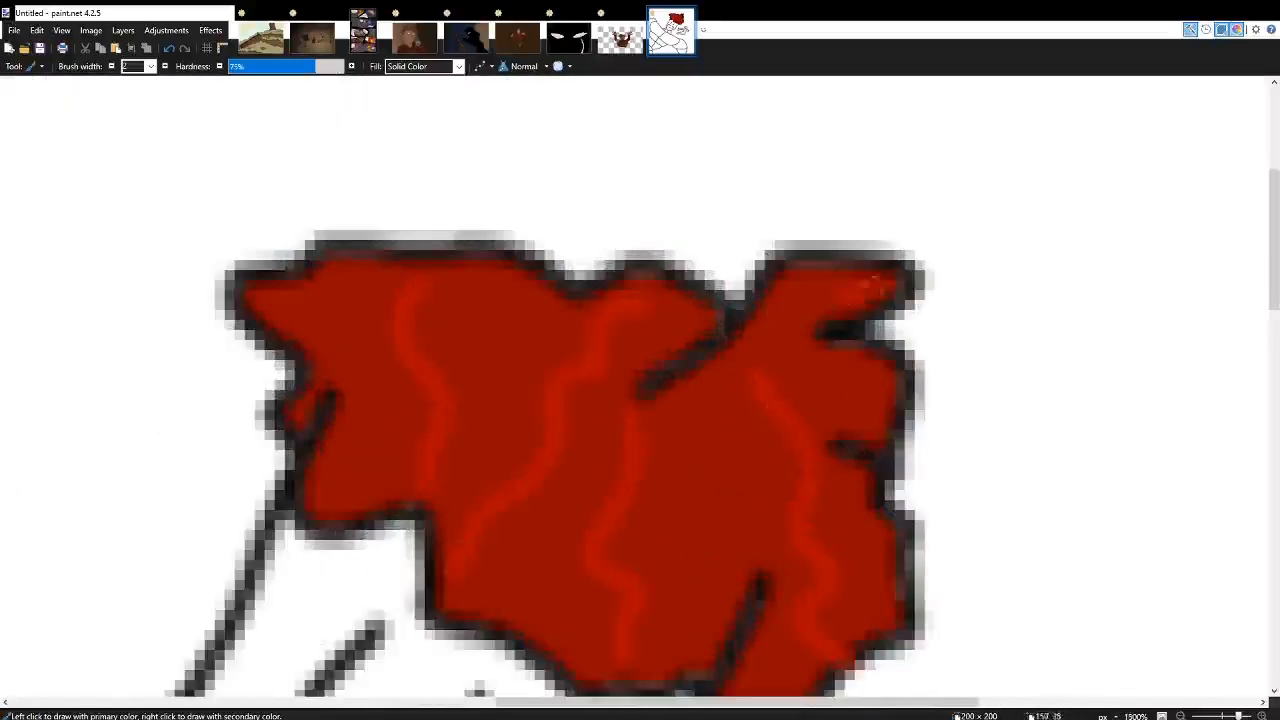
mouse_move(828, 369)
mouse_down()
mouse_move(864, 379)
mouse_move(850, 443)
mouse_up()
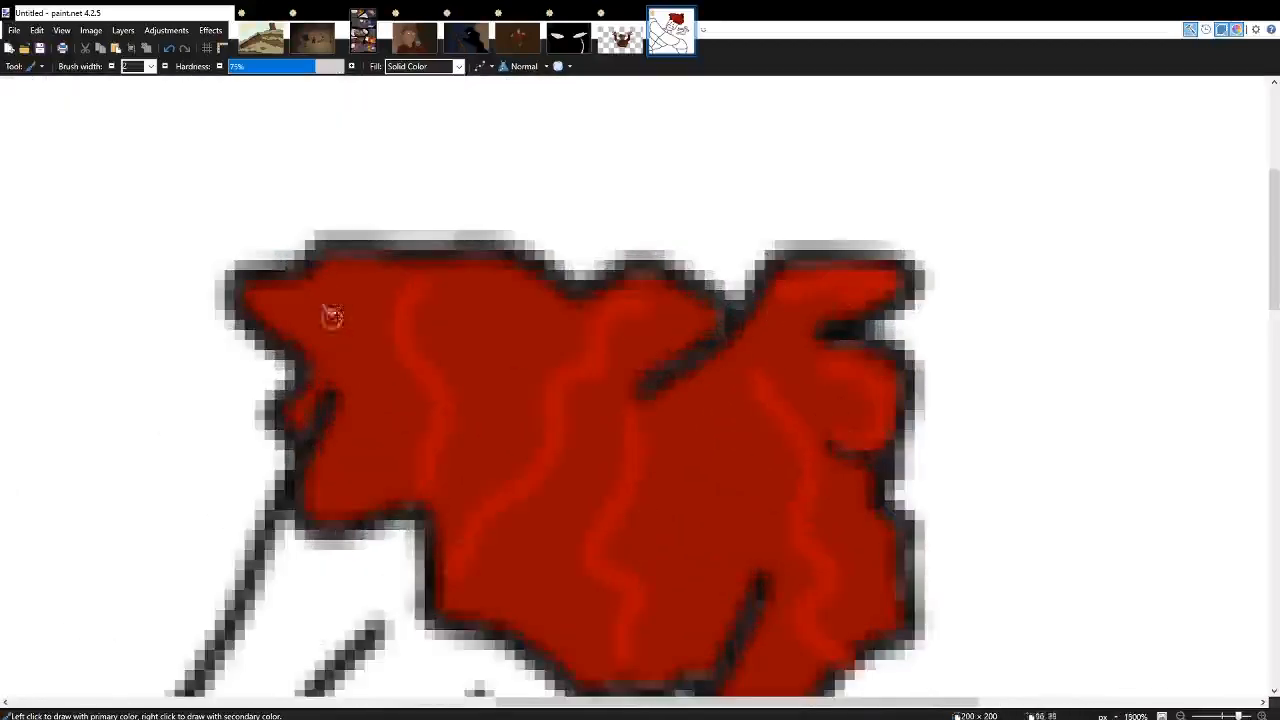
Add brighter red highlights to the hair's left tufts and along its lower edge above the face.
scroll(329, 423, down, 4)
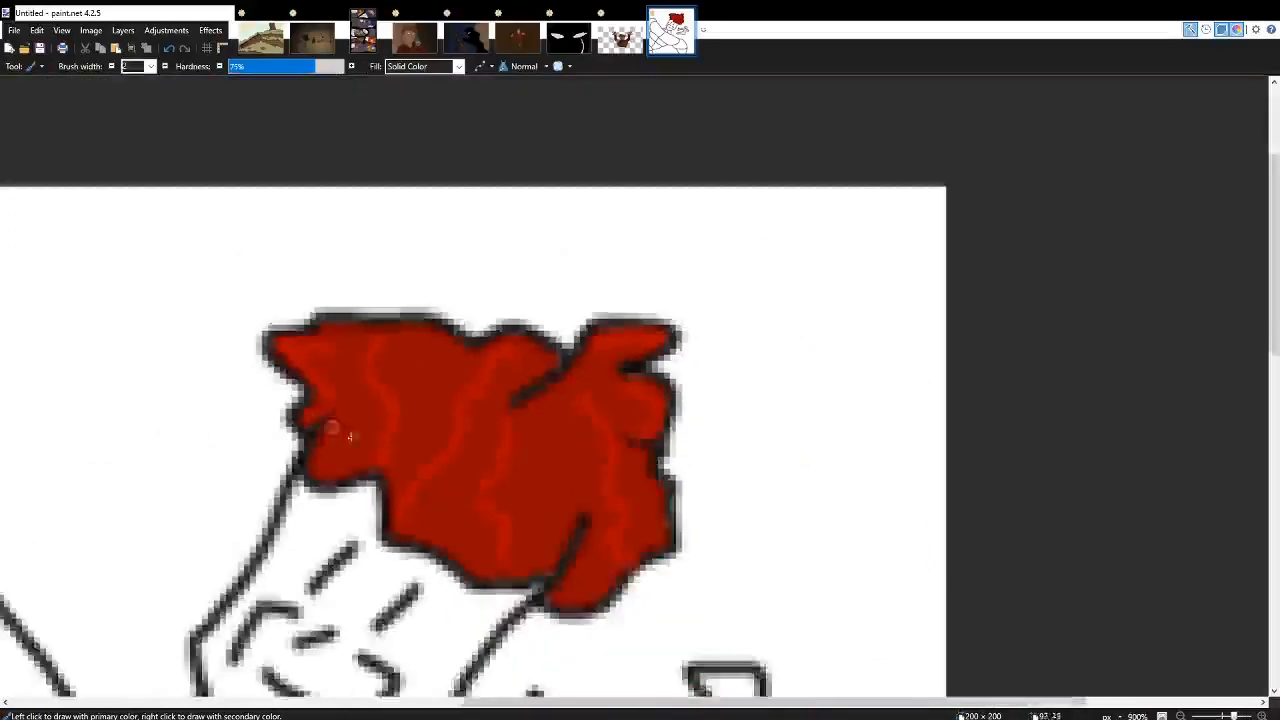
scroll(327, 428, up, 5)
scroll(327, 428, down, 3)
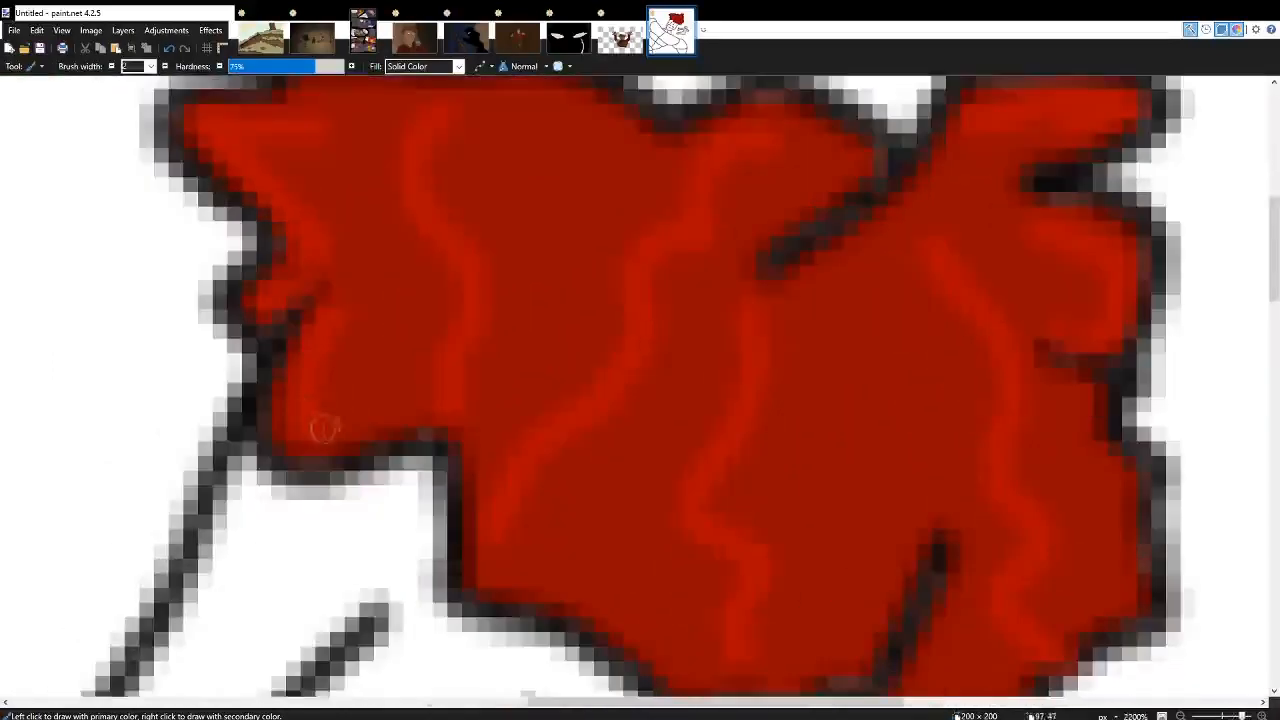
scroll(424, 430, up, 3)
mouse_move(266, 283)
mouse_down()
mouse_move(268, 335)
mouse_move(376, 360)
mouse_move(486, 428)
mouse_move(630, 393)
mouse_up()
scroll(630, 393, down, 2)
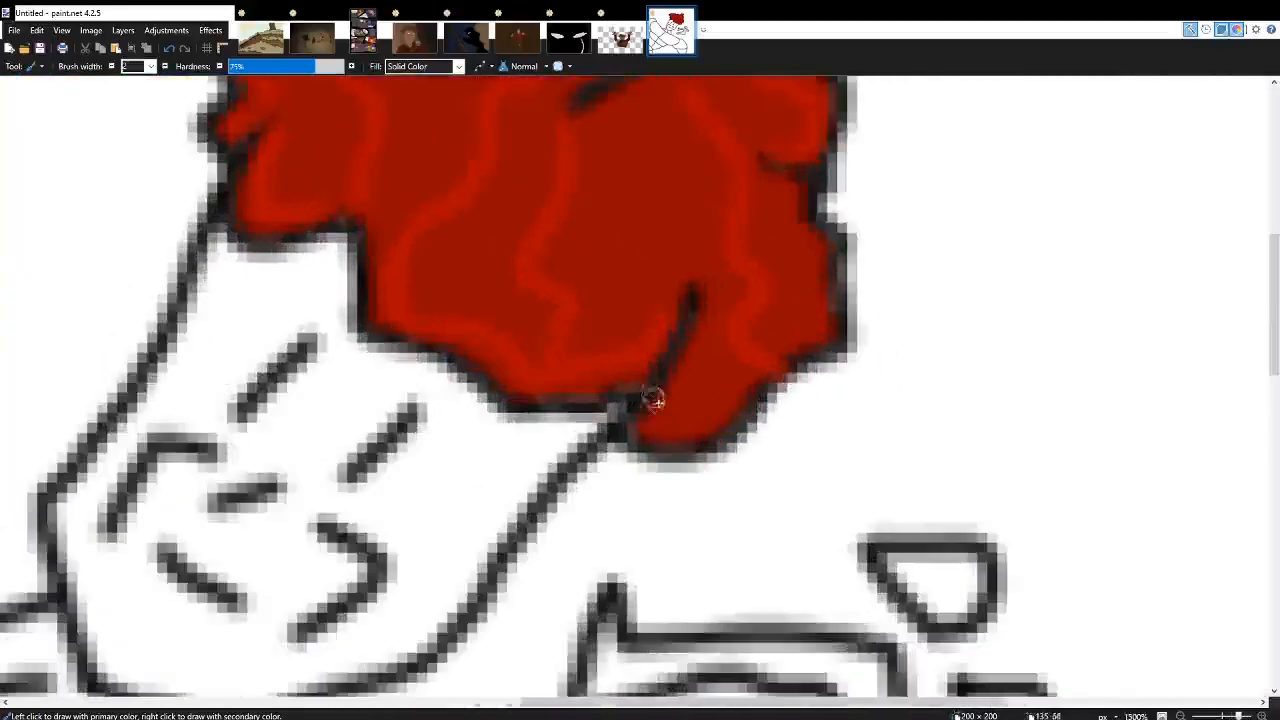
Fill the character's face with brown using the Paint Bucket in Multiply blend mode.
scroll(762, 383, down, 3)
scroll(594, 420, down, 3)
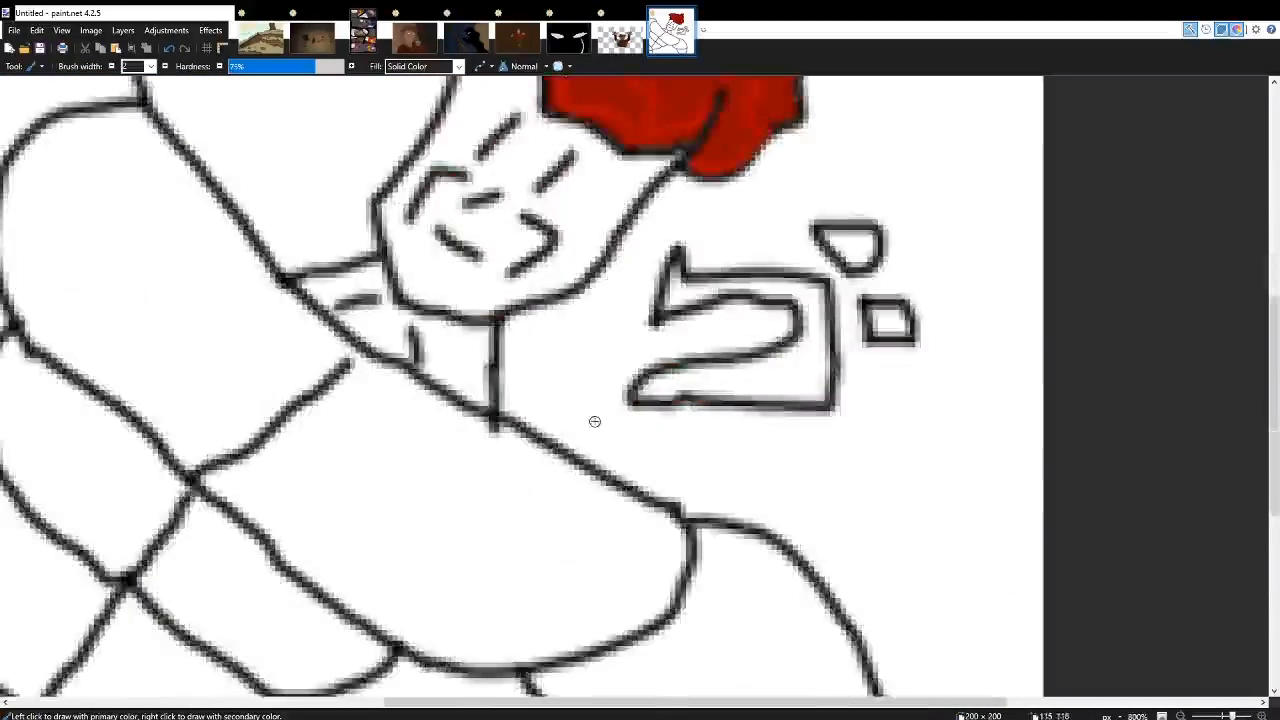
scroll(594, 420, left, 5)
scroll(594, 420, down, 3)
scroll(600, 420, up, 3)
scroll(632, 421, right, 4)
scroll(632, 421, up, 3)
scroll(515, 340, up, 3)
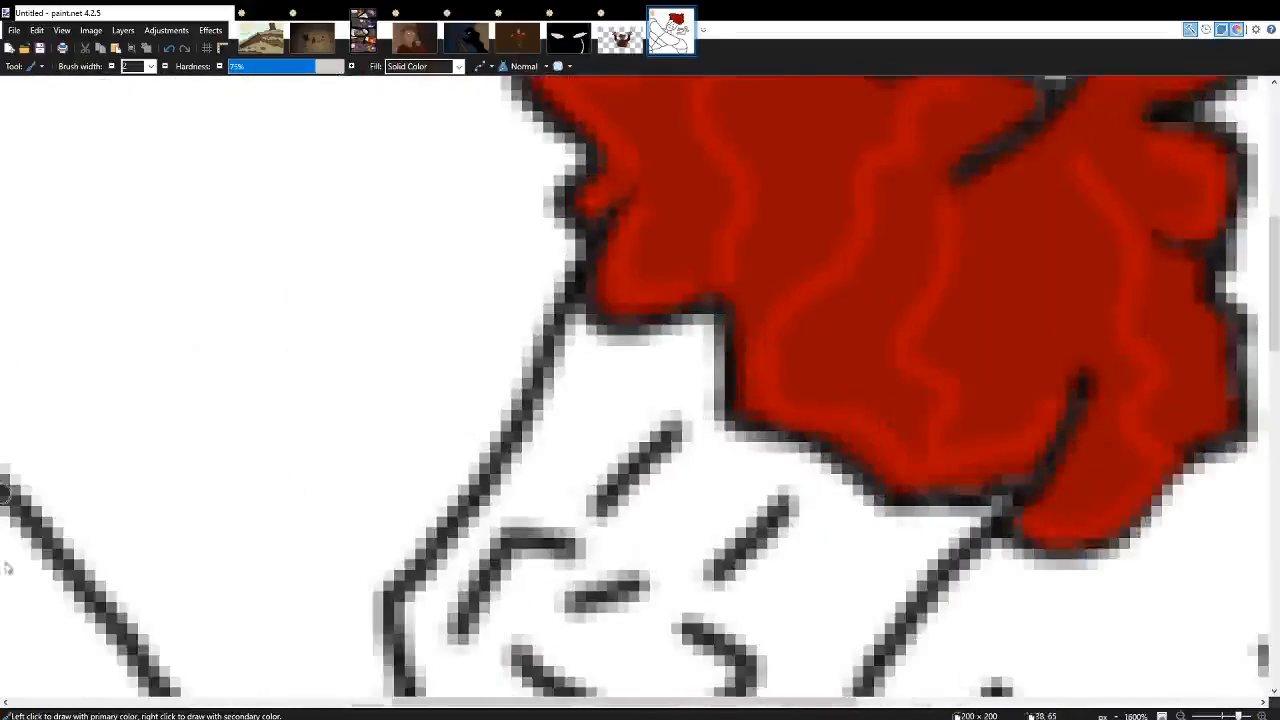
key(F8)
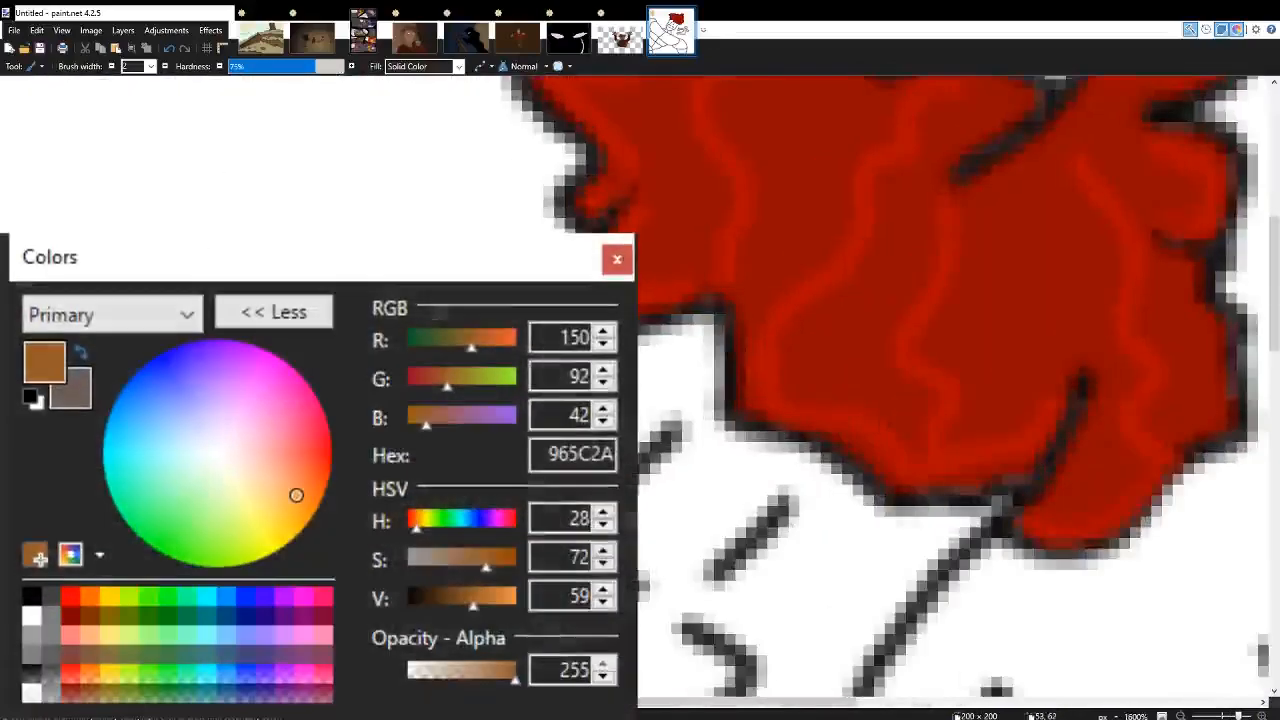
key(F8)
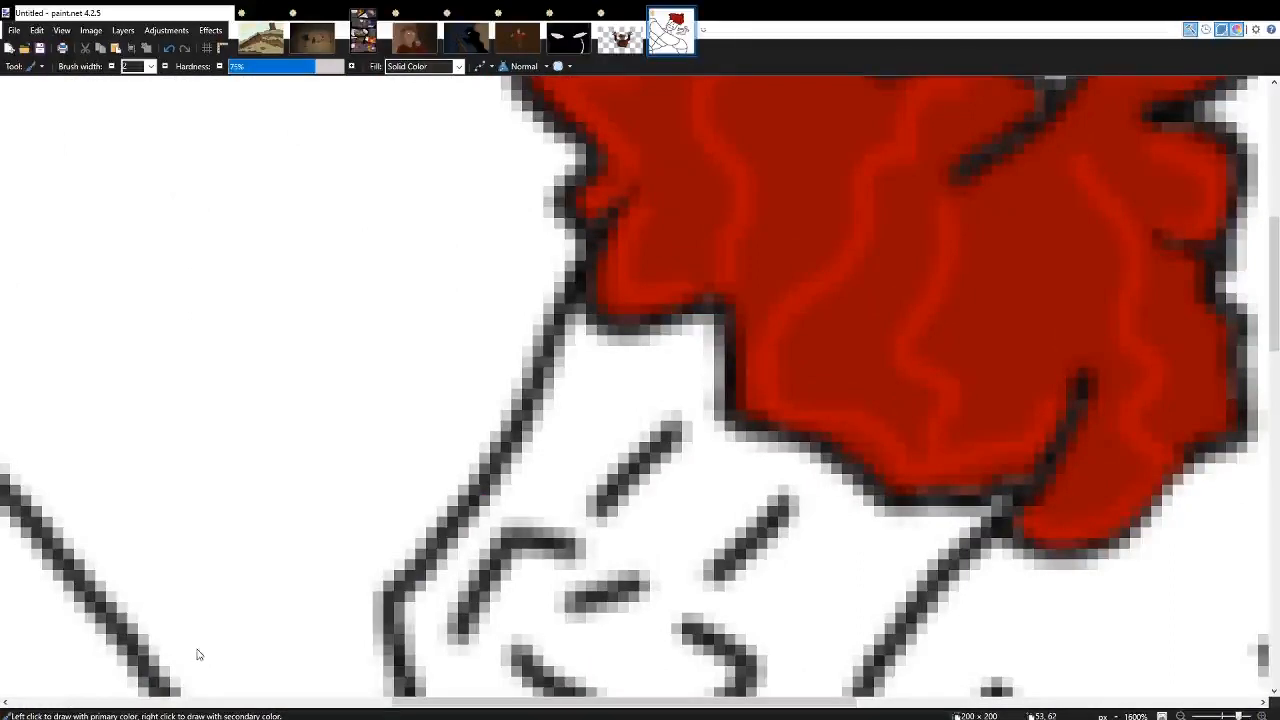
click(540, 108)
key(f)
click(591, 351)
scroll(590, 347, down, 3)
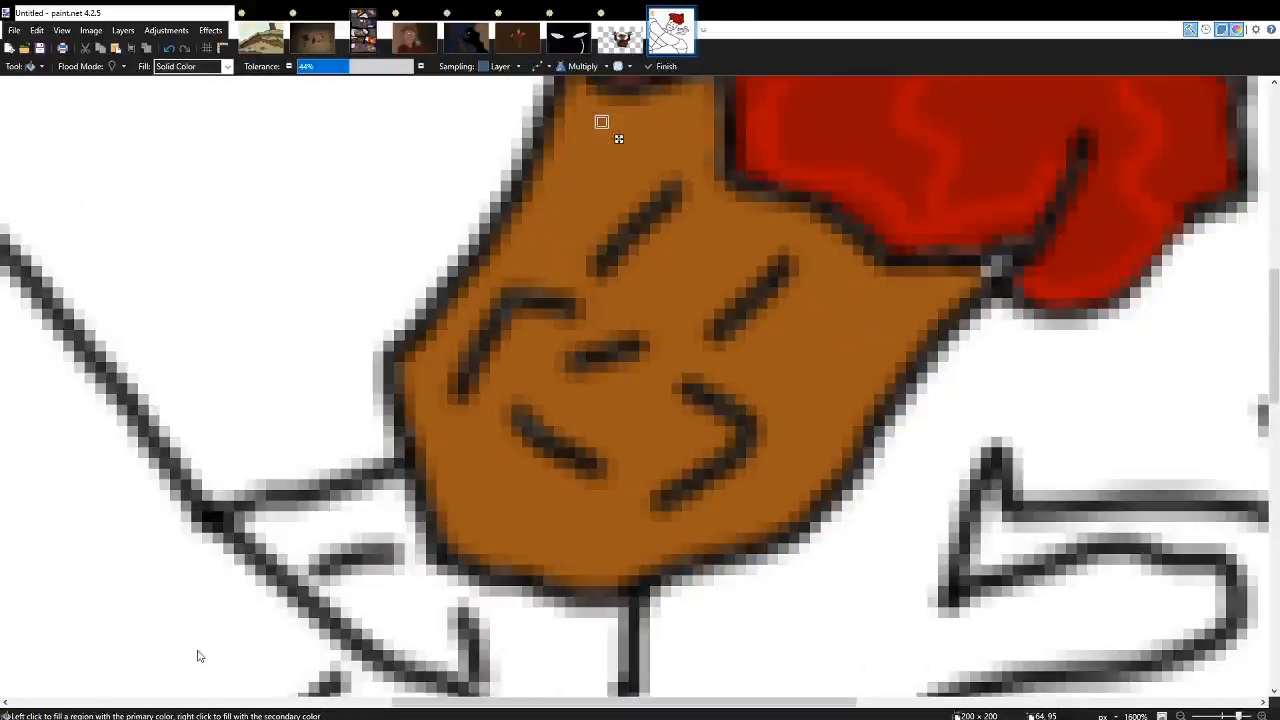
Lighten the face's fill colour to a light orange.
drag(199, 657, 207, 656)
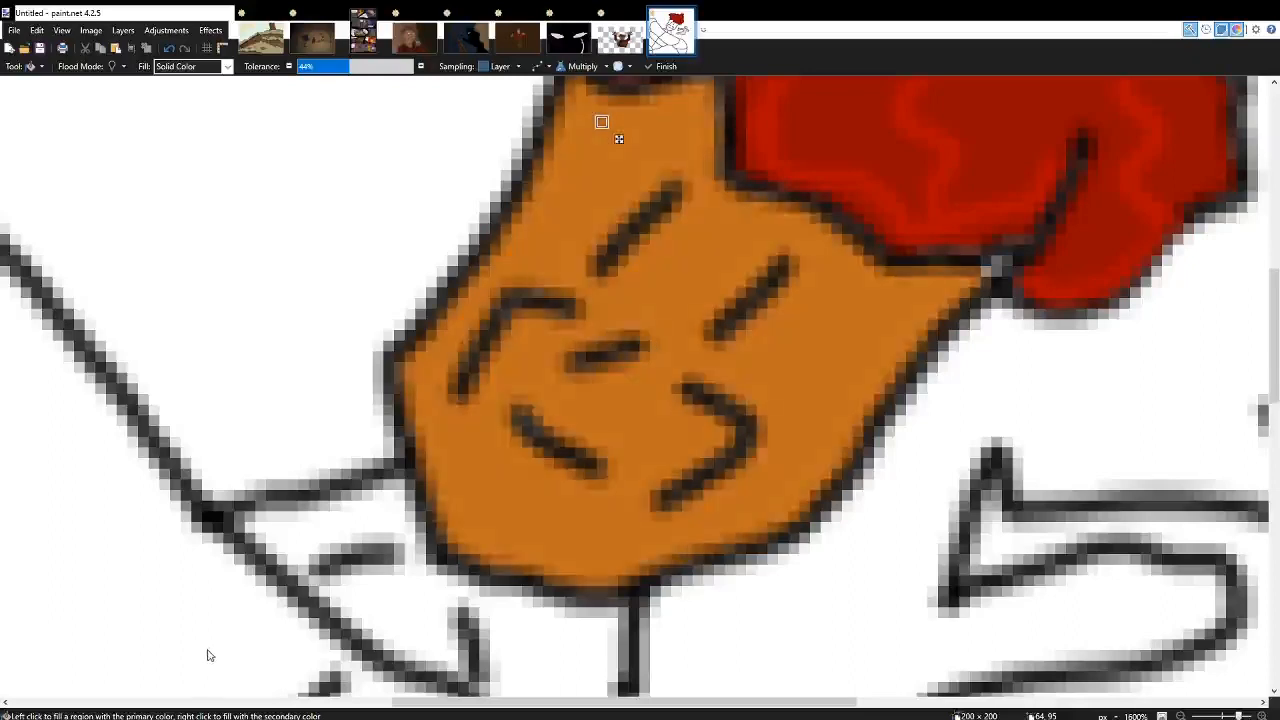
click(208, 651)
click(198, 634)
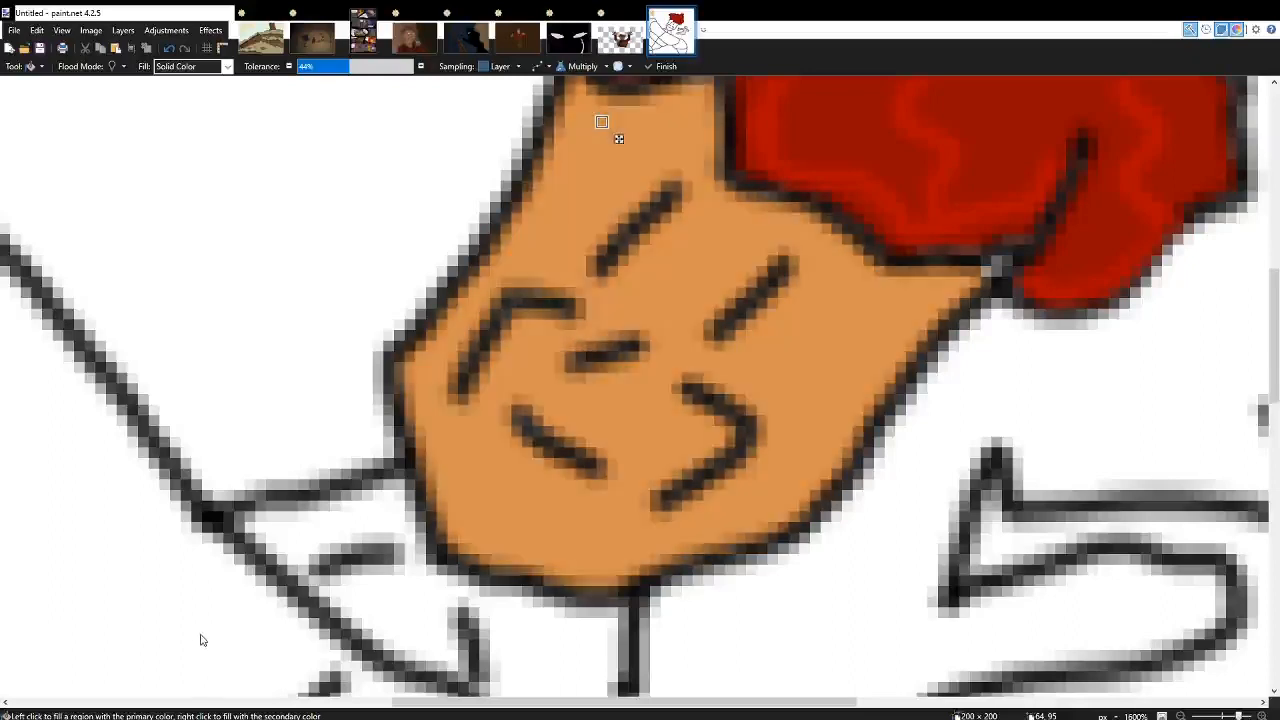
click(201, 634)
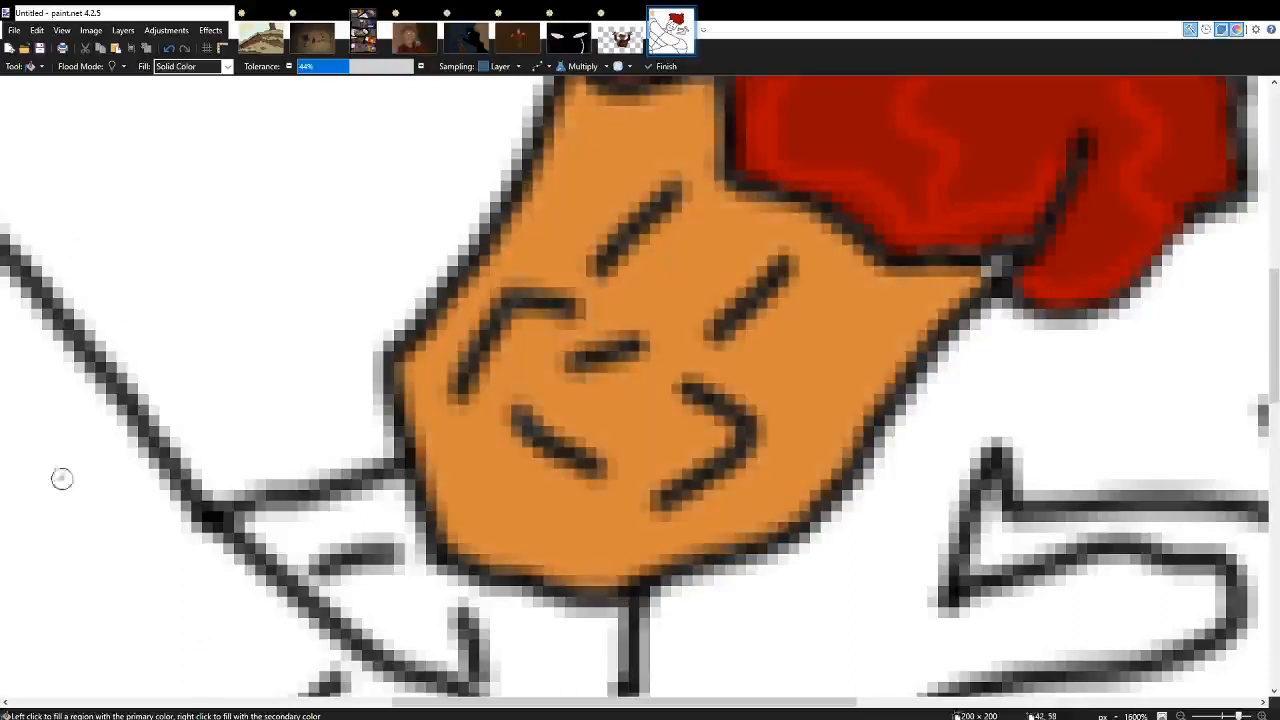
Touch up the pale spot at the corner where the hair meets the face outline with an orange brush dab.
key(b)
scroll(830, 275, up, 3)
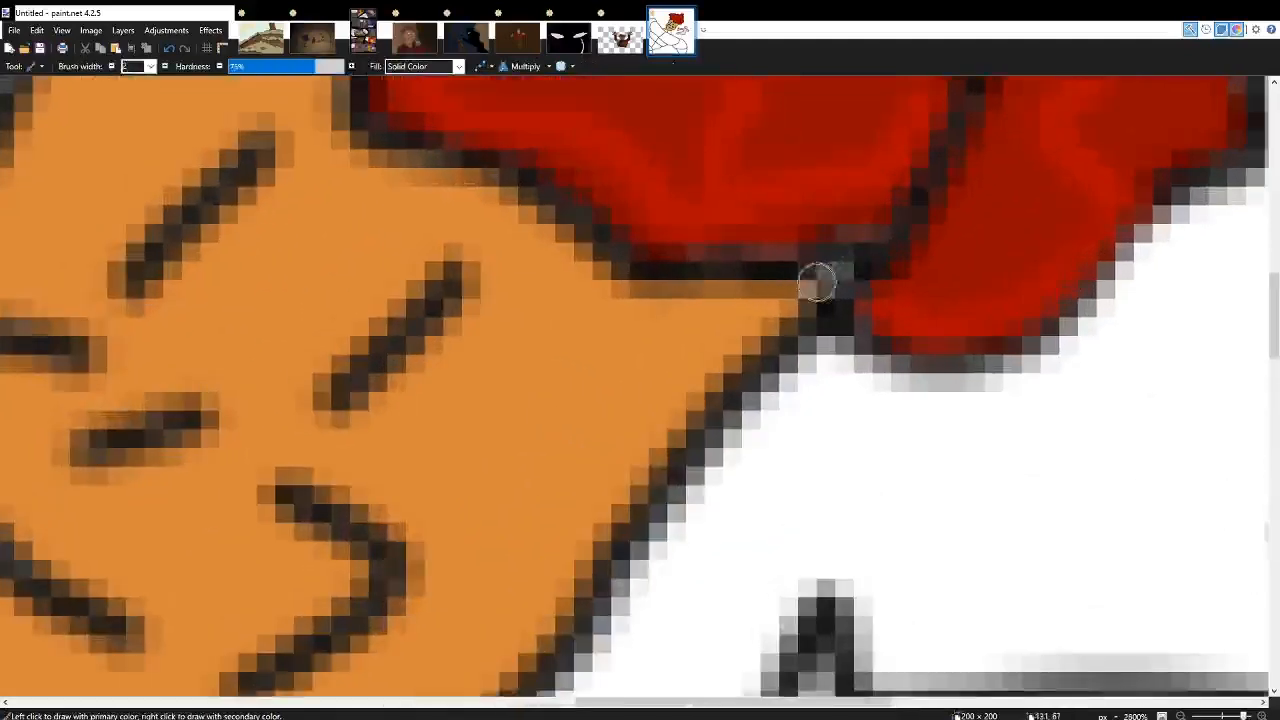
mouse_move(817, 283)
mouse_down()
mouse_move(843, 269)
mouse_move(823, 281)
mouse_up()
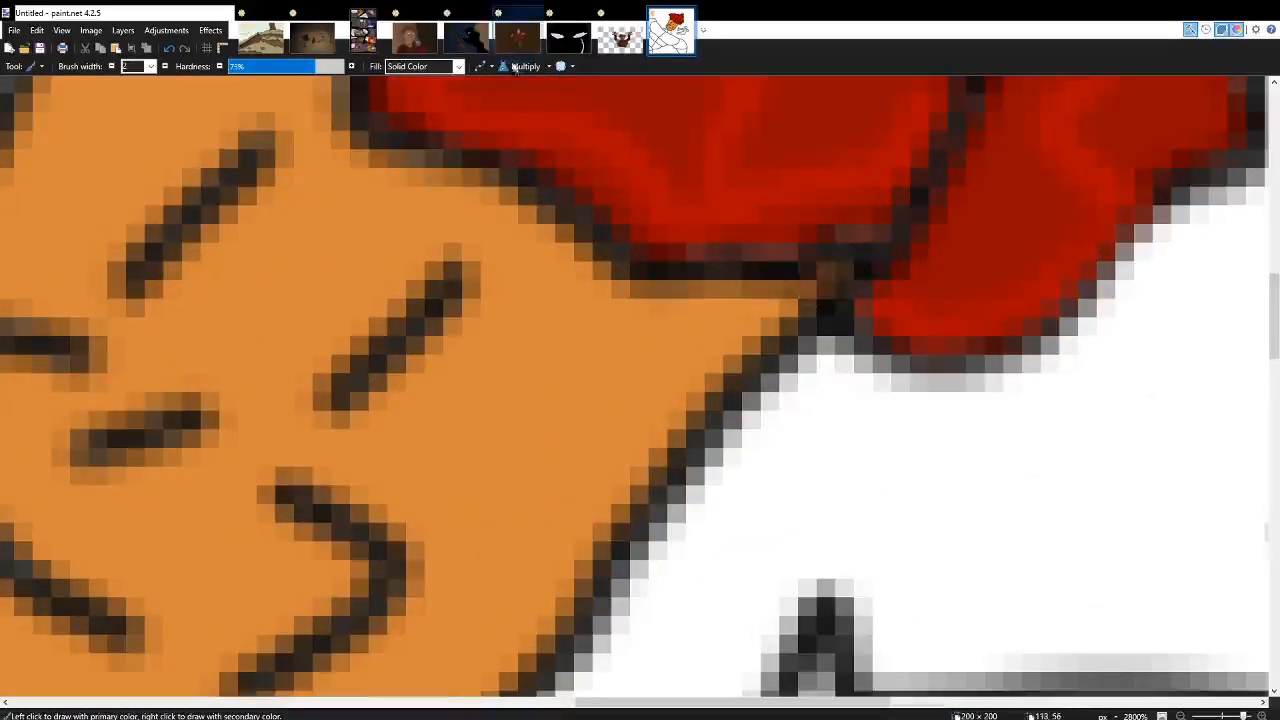
Fill the neck with the face's orange and the large arm with a slightly darker orange.
scroll(509, 148, down, 6)
scroll(543, 229, left, 1)
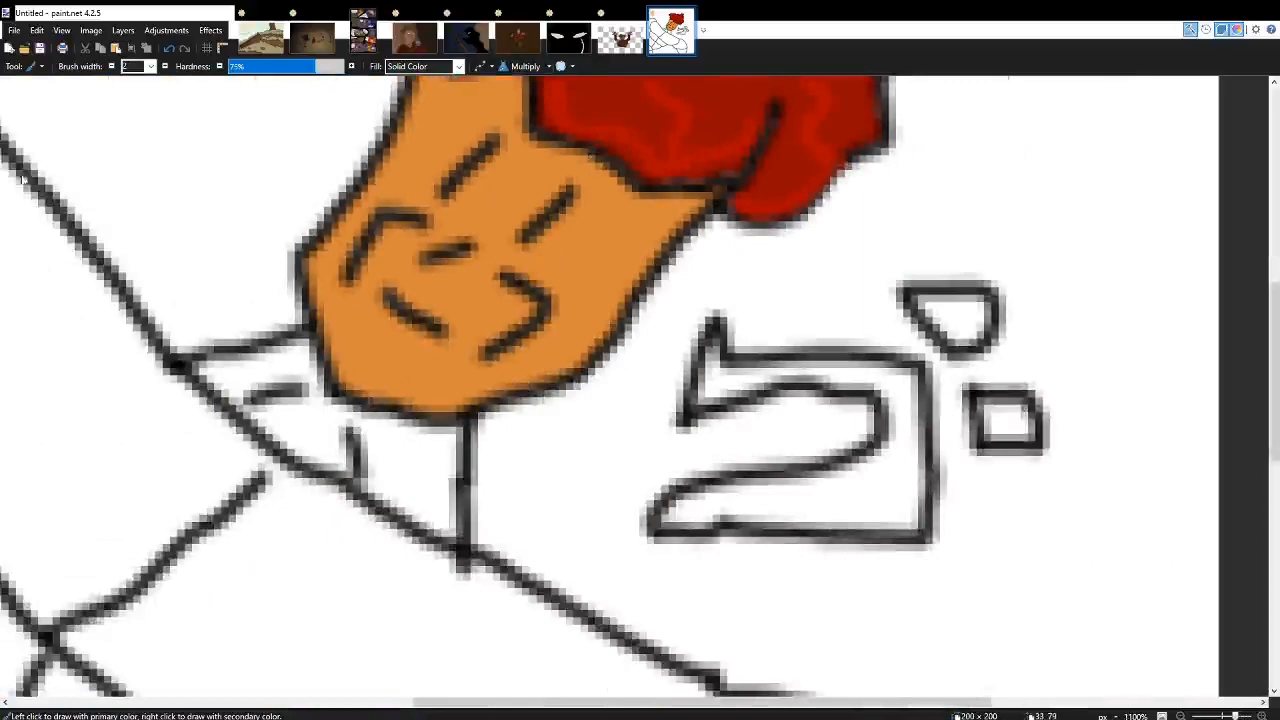
key(f)
click(417, 460)
scroll(420, 465, left, 2)
scroll(420, 465, up, 1)
click(546, 578)
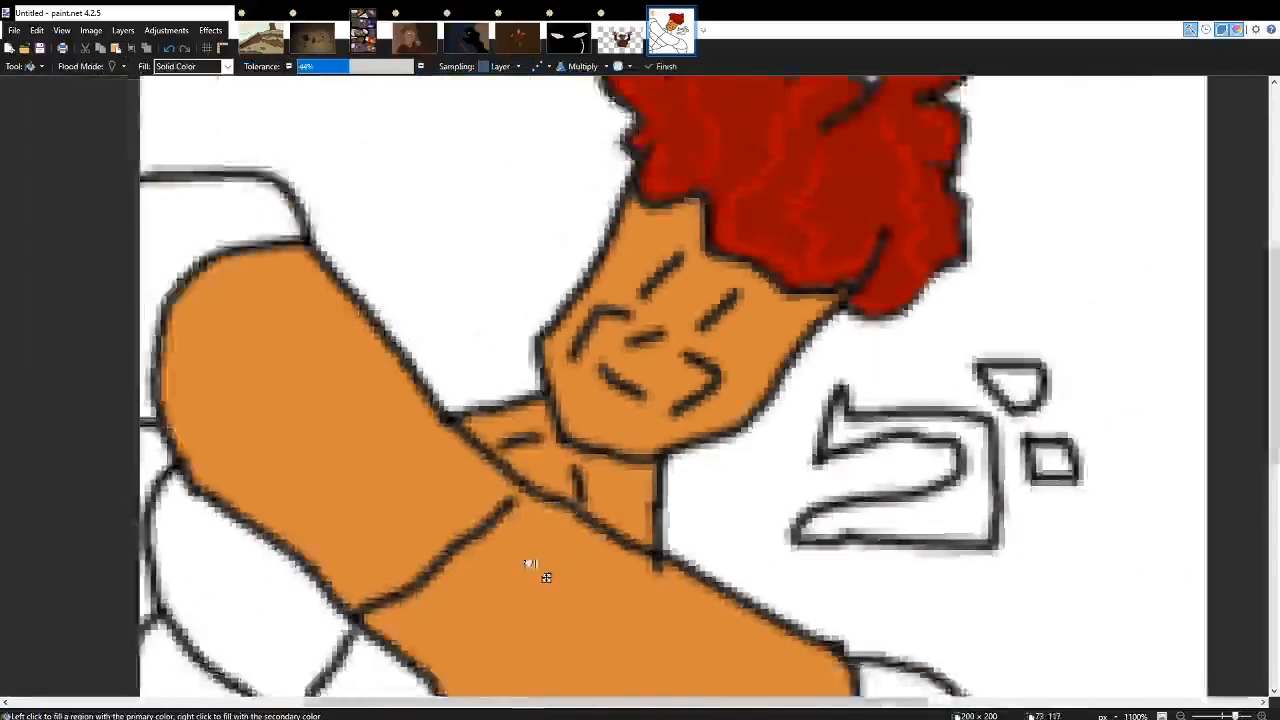
scroll(546, 578, down, 2)
scroll(583, 571, up, 1)
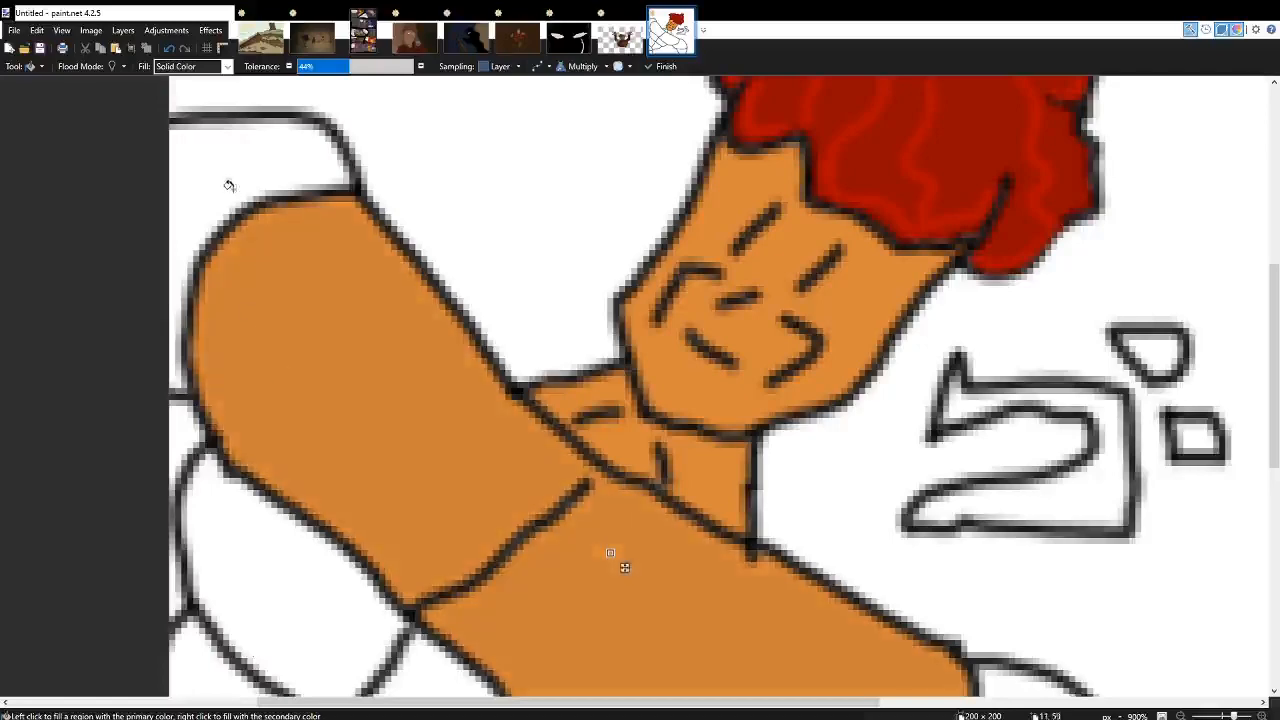
Fill the rounded shape at the arm's right end and the sections beneath the arm's left half with darker orange.
scroll(340, 390, right, 3)
scroll(423, 438, down, 2)
click(459, 489)
scroll(459, 489, left, 3)
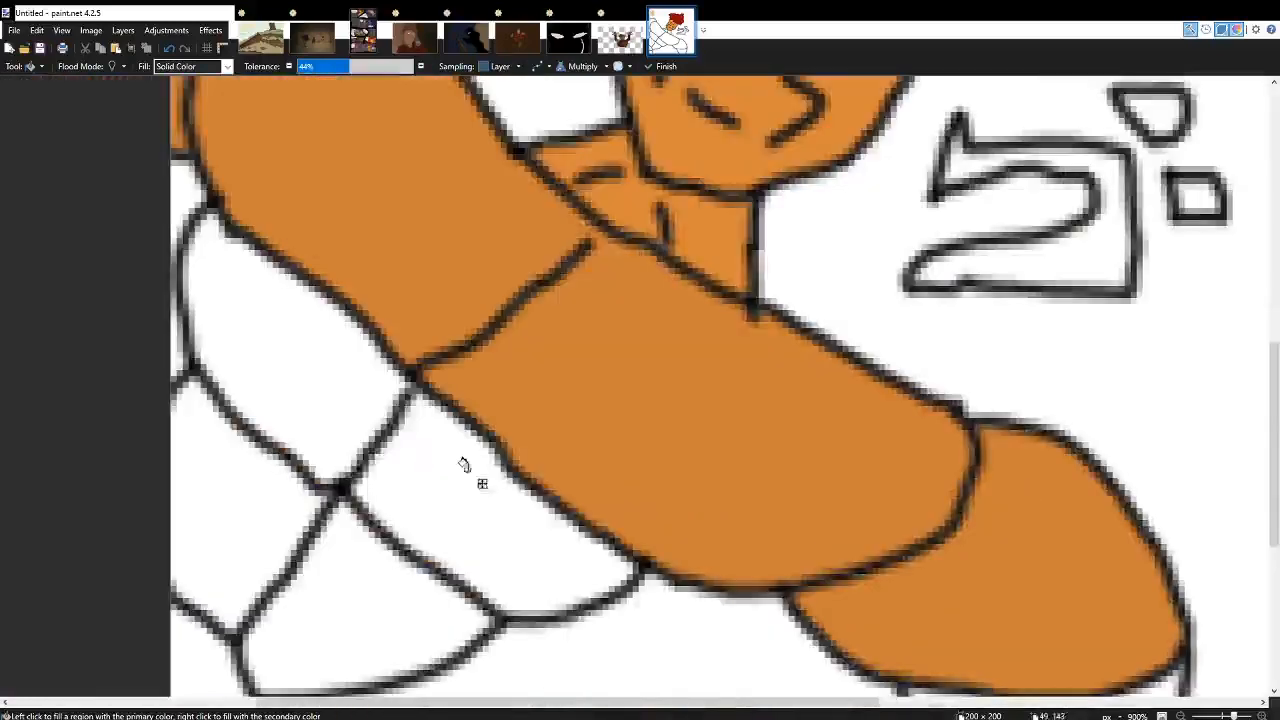
click(465, 467)
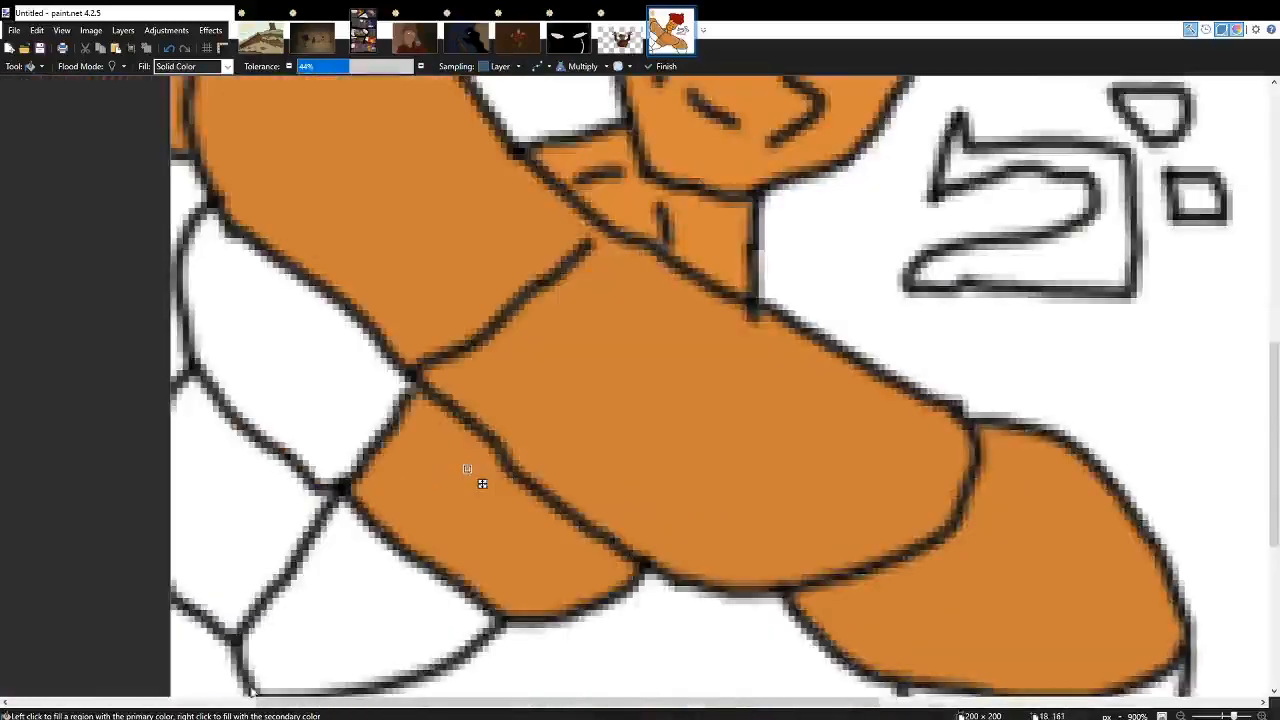
click(345, 399)
scroll(350, 410, left, 2)
click(360, 512)
click(410, 602)
scroll(410, 602, down, 3)
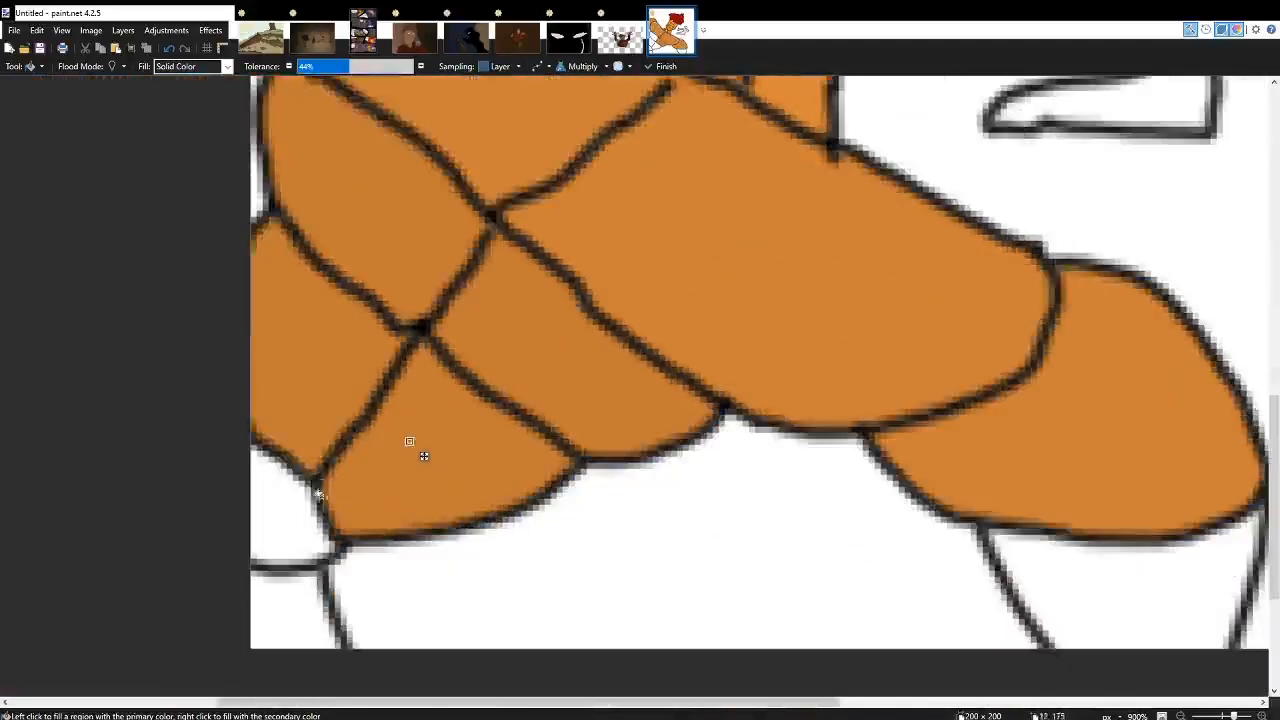
Fill the small sections in the canvas's lower-left corner and the shape below the arm's right end with the same orange.
click(322, 501)
key(ctrl+z)
click(284, 520)
click(290, 638)
scroll(551, 571, down, 3)
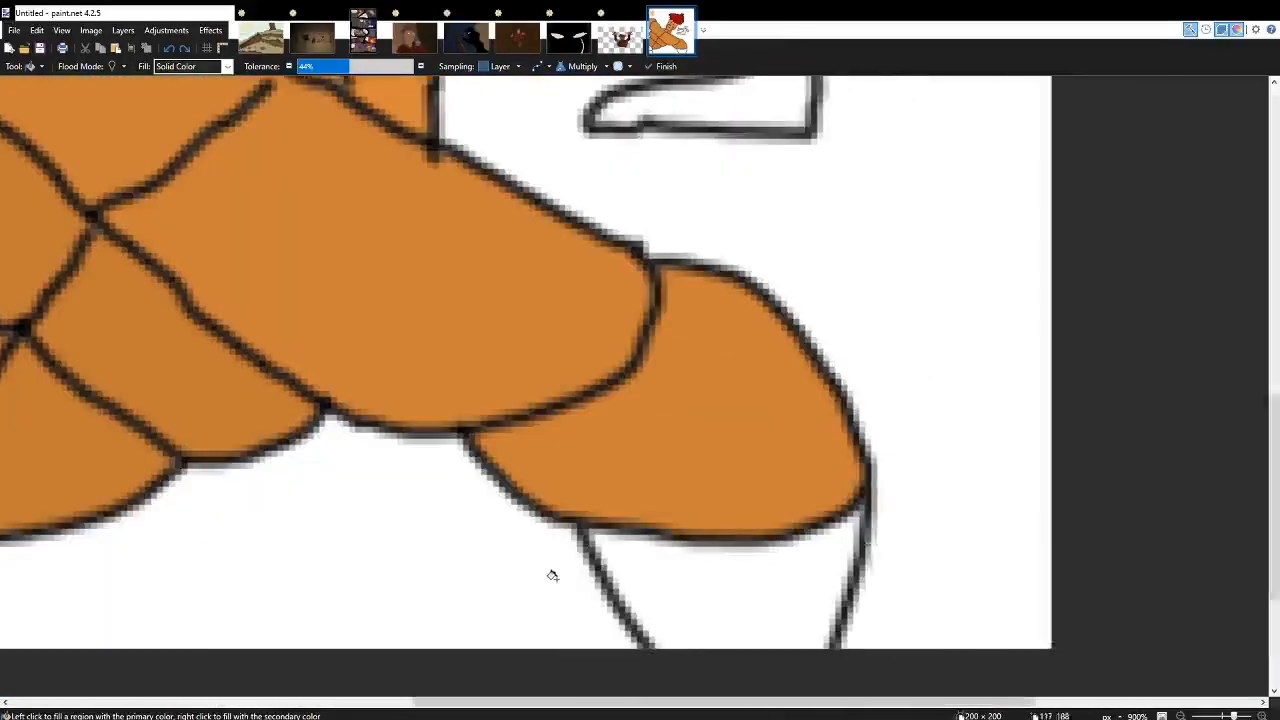
click(694, 591)
Tint the black outlines of the body, face and hair dark red with a Multiply fill.
scroll(694, 600, down, 3)
scroll(613, 489, up, 2)
scroll(613, 489, up, 4)
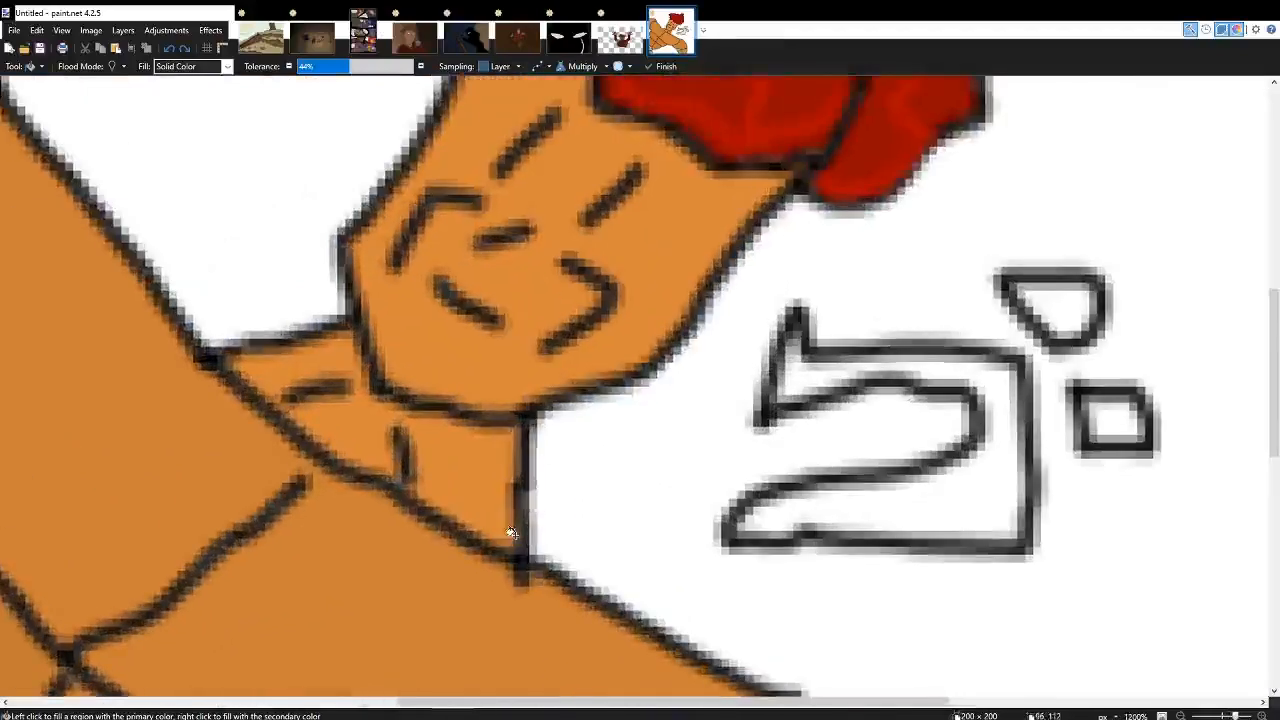
scroll(517, 532, down, 6)
scroll(523, 528, up, 8)
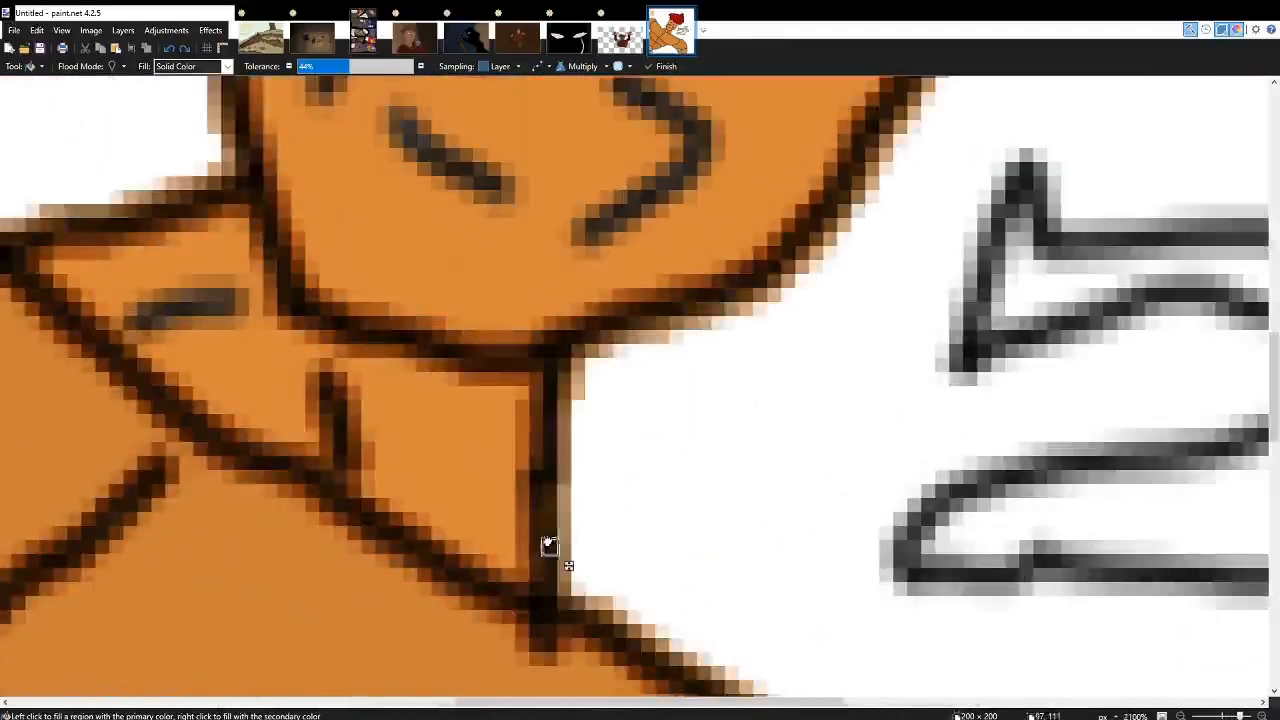
scroll(549, 545, down, 7)
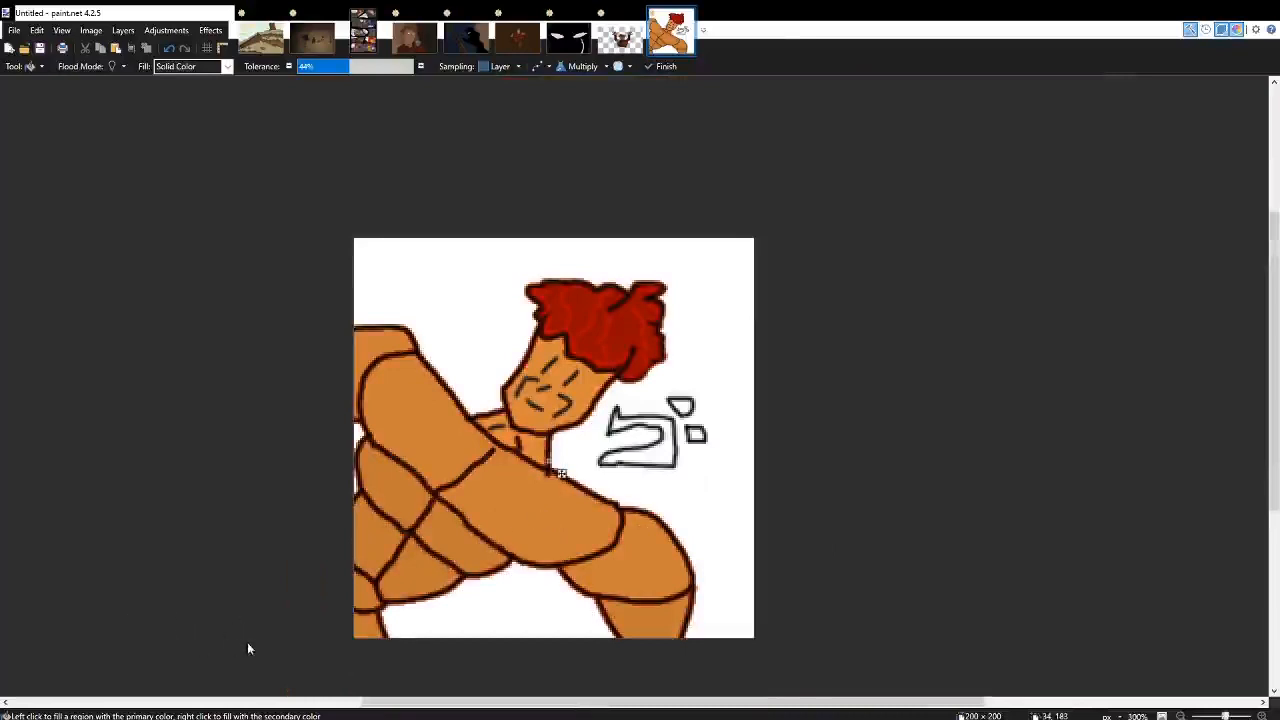
scroll(517, 470, up, 5)
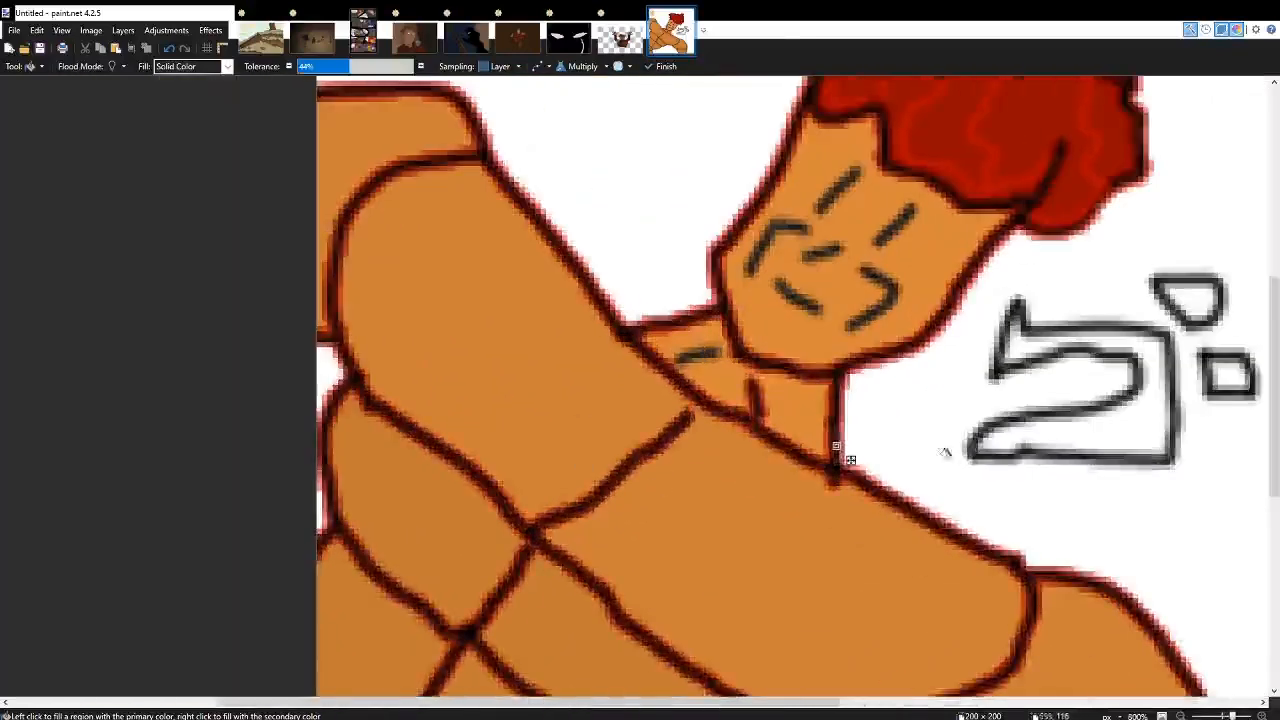
scroll(836, 447, down, 3)
scroll(731, 374, up, 4)
Tint the neck mark, right cheek line, nose stroke and mouth stroke dark red with the Multiply fill.
click(746, 376)
scroll(748, 379, down, 2)
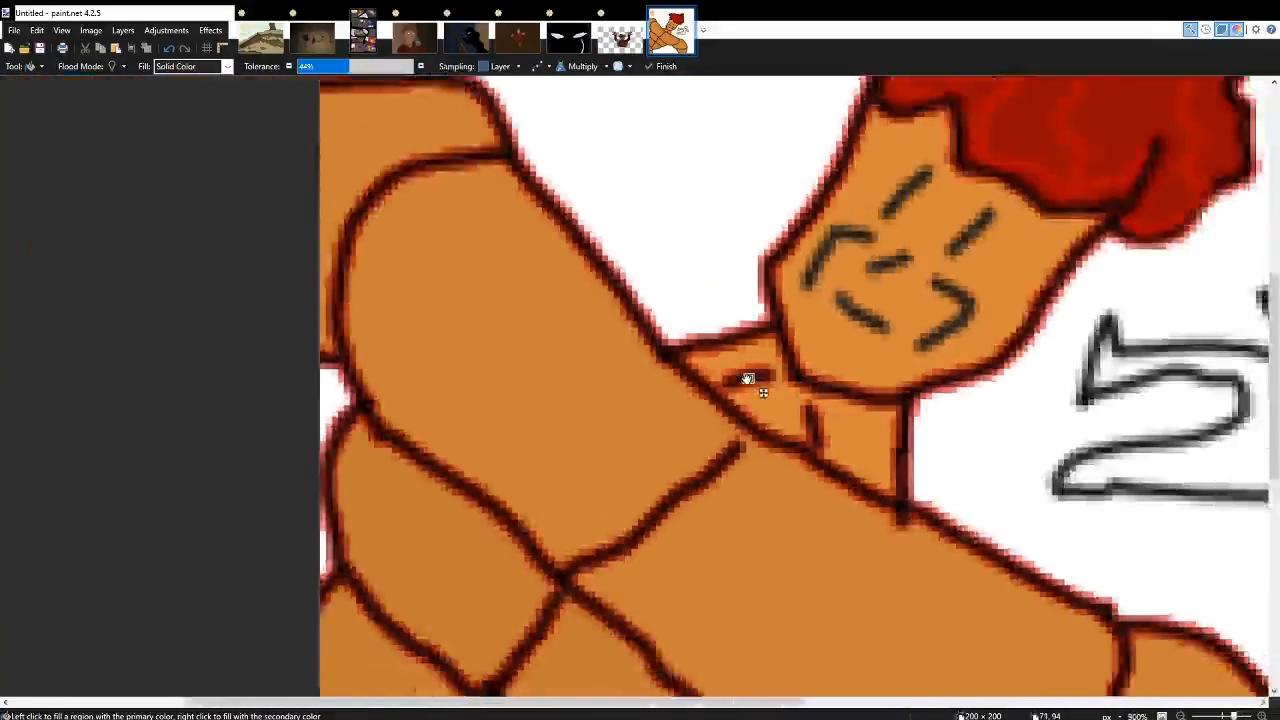
scroll(748, 379, down, 3)
scroll(860, 345, up, 6)
click(937, 340)
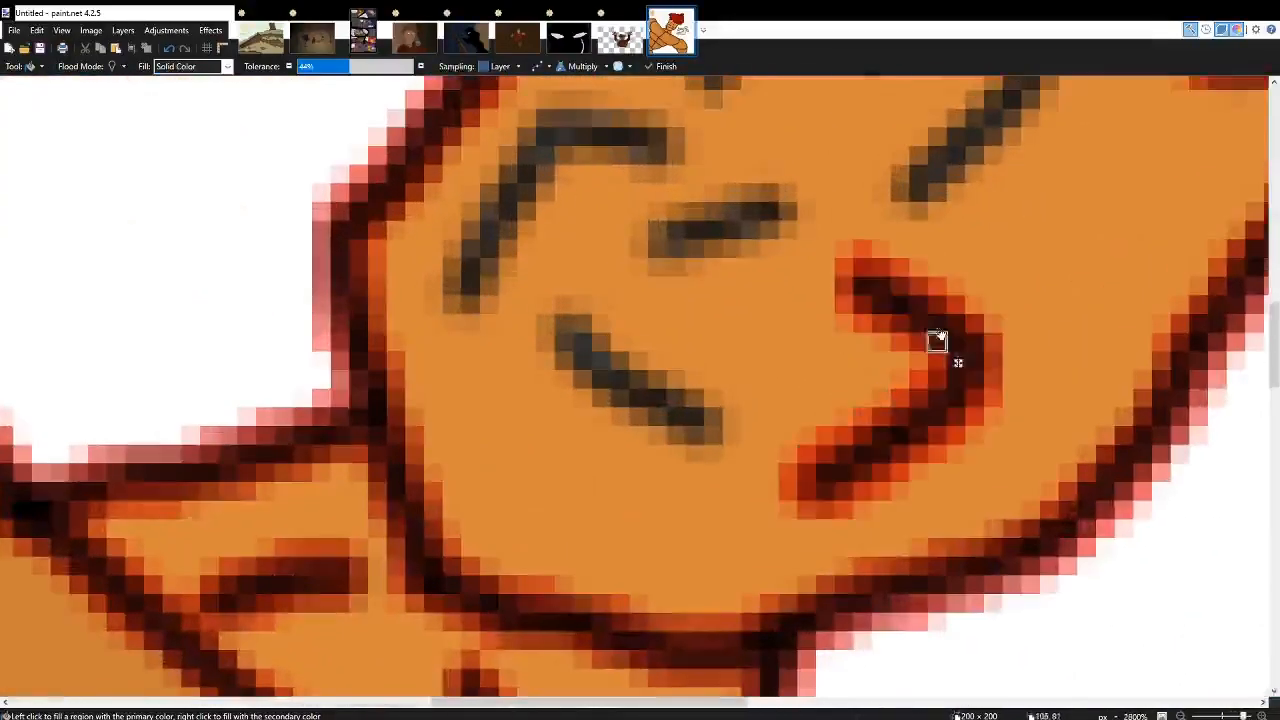
click(721, 218)
click(632, 392)
Tint the left cheek line and both slanted eye strokes on the face dark red.
scroll(585, 297, up, 3)
click(598, 362)
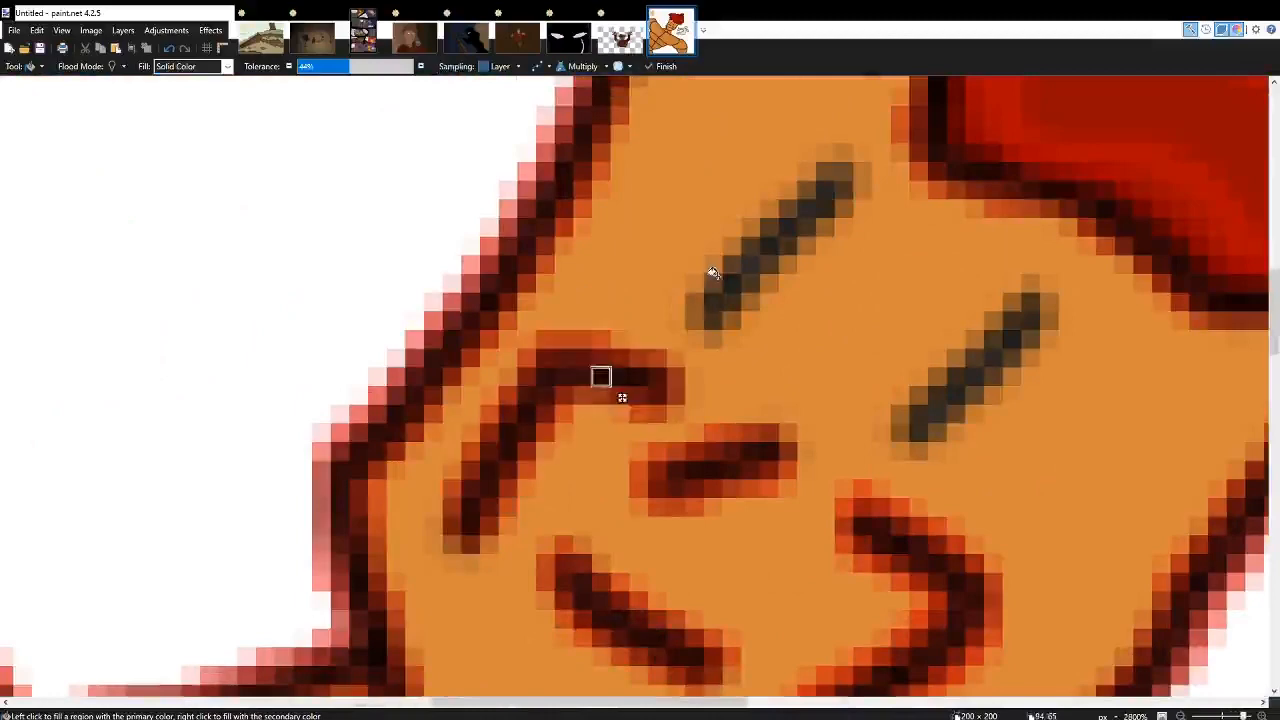
click(711, 278)
click(945, 376)
scroll(900, 350, down, 5)
scroll(923, 337, down, 5)
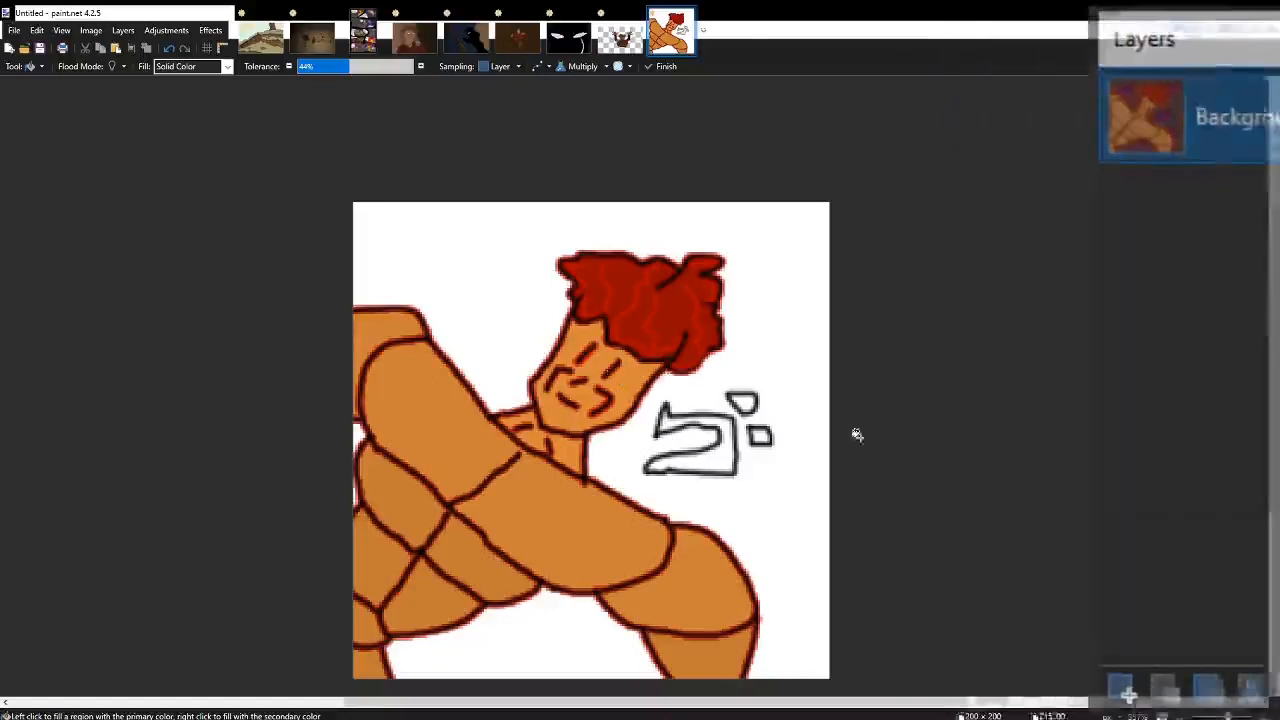
Fill the large outlined symbol to the right of the neck with magenta.
scroll(802, 456, right, 3)
scroll(481, 436, left, 2)
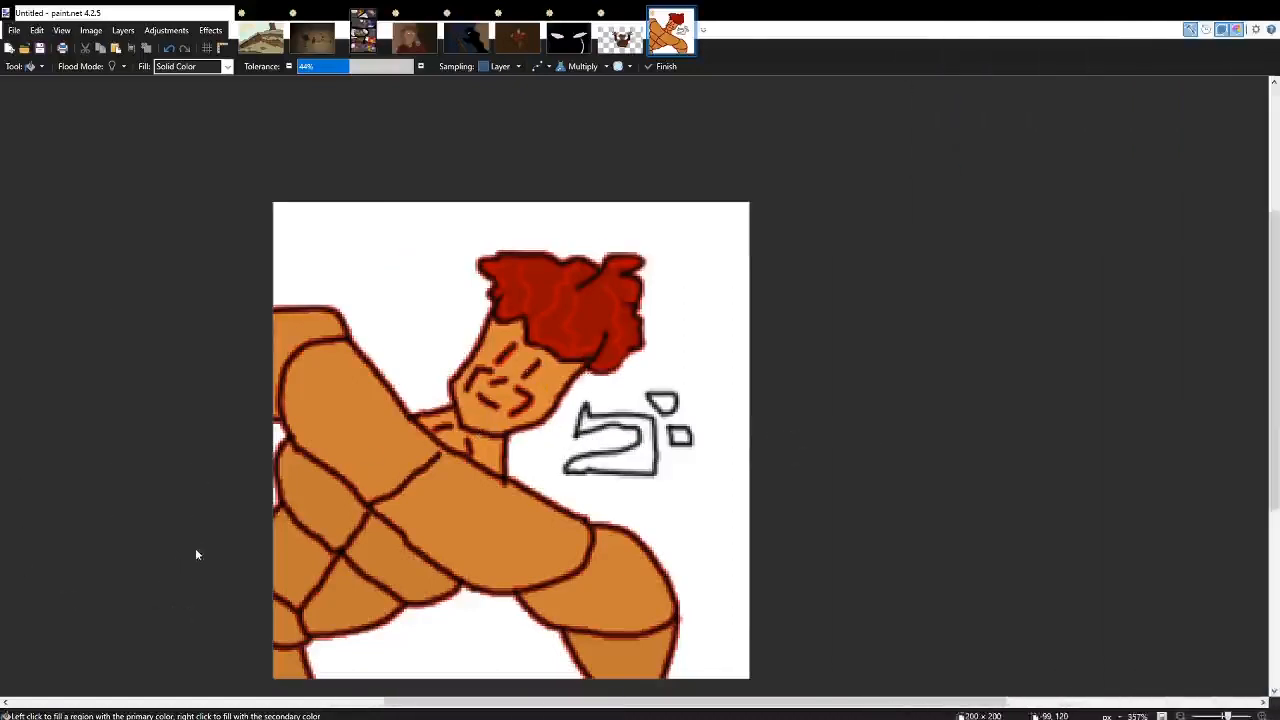
scroll(640, 475, up, 8)
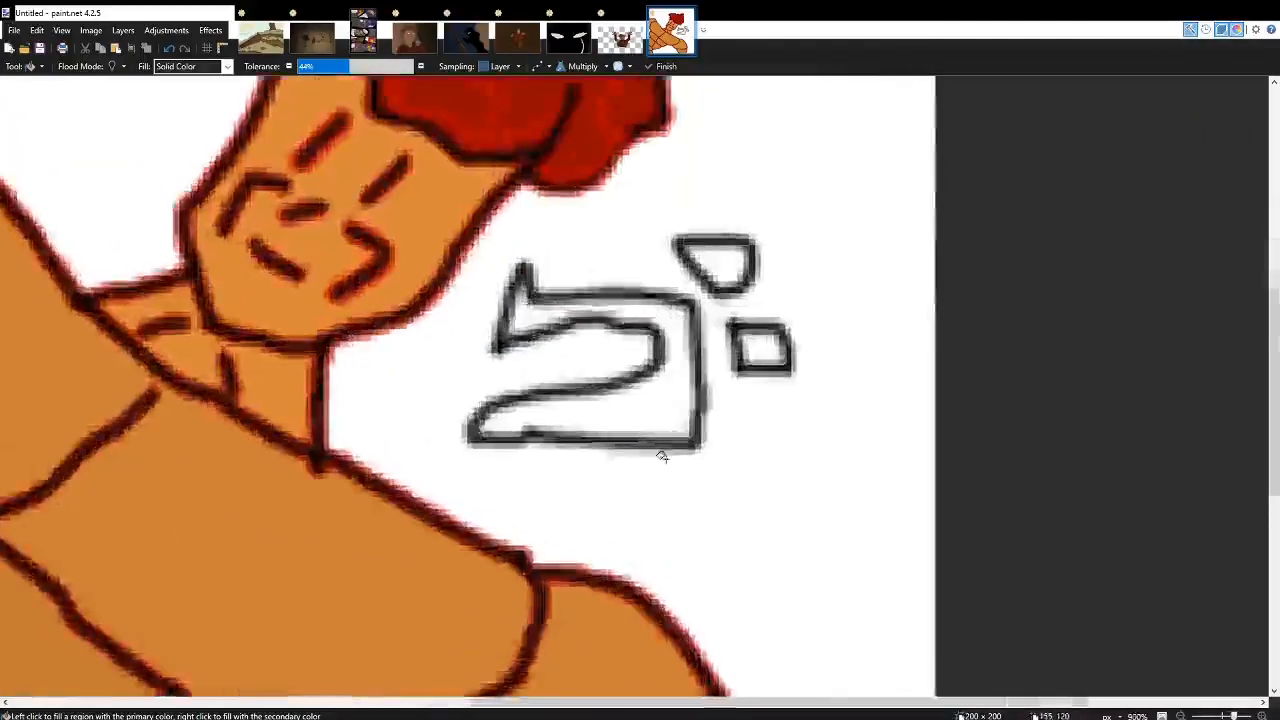
click(683, 391)
scroll(640, 385, up, 2)
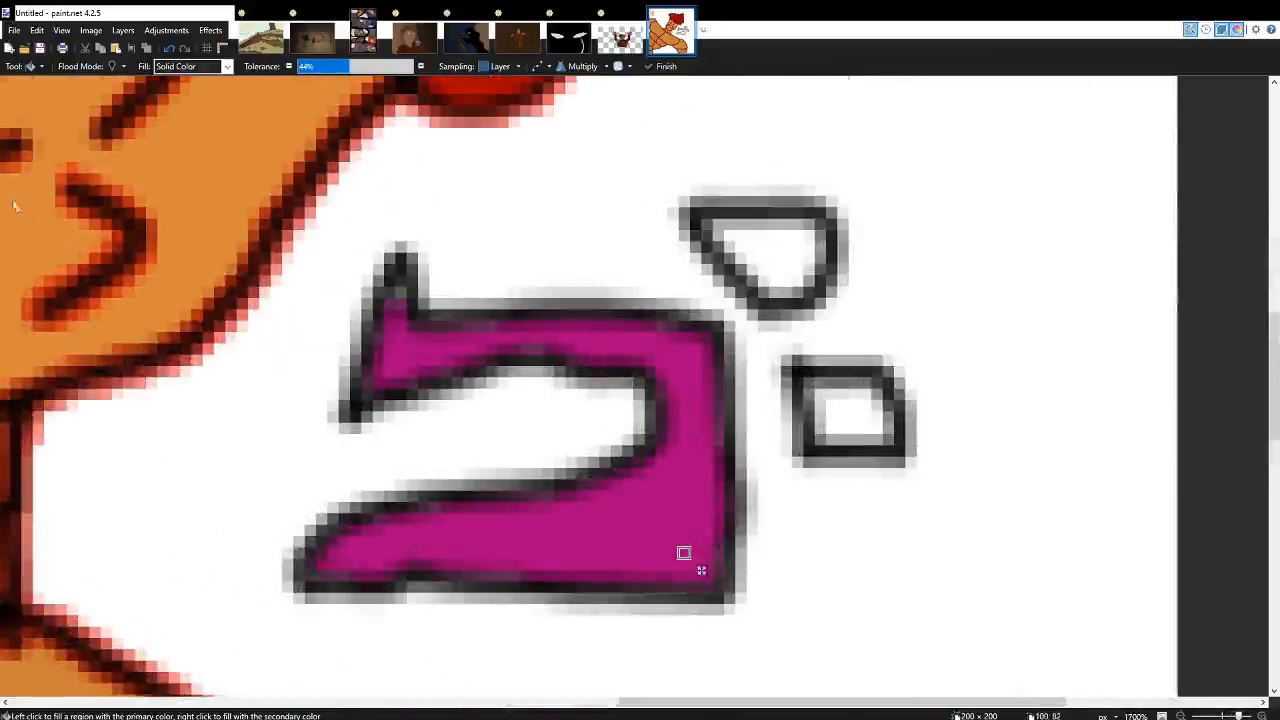
Shade the magenta symbol's lower part and upper-left tip with darker brush strokes in Multiply mode.
key(b)
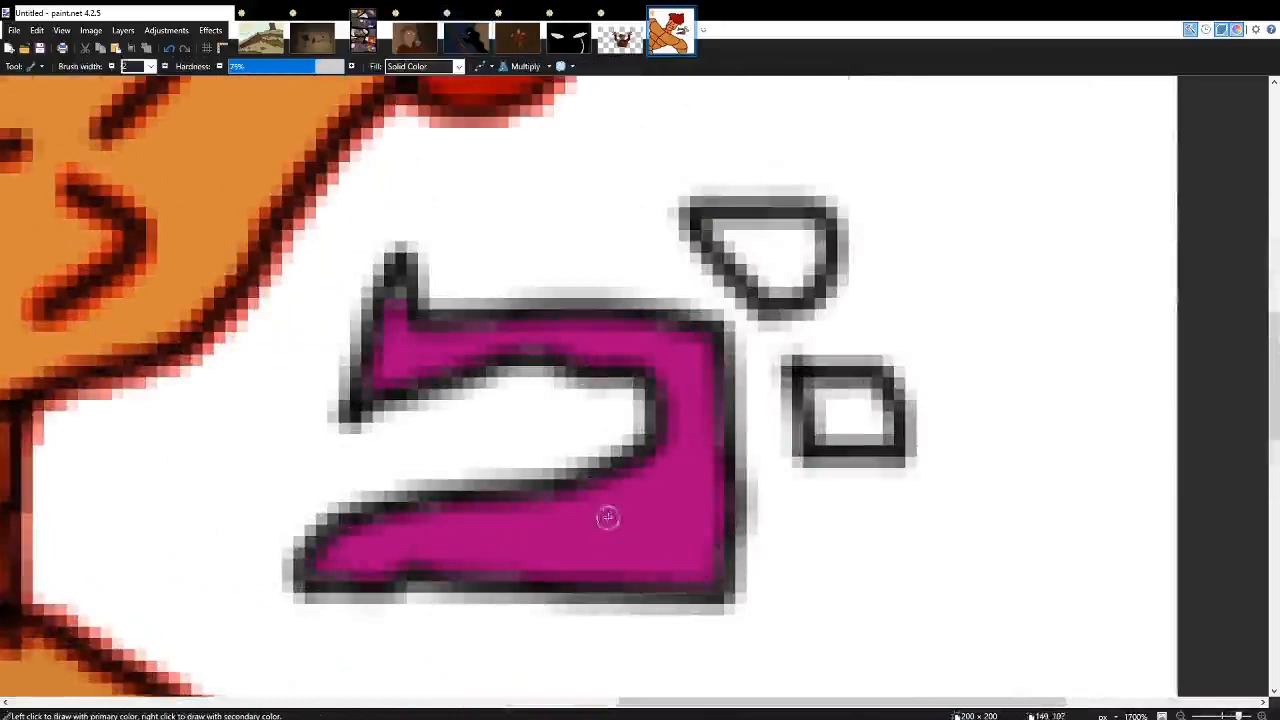
mouse_move(594, 494)
mouse_down()
mouse_move(678, 526)
mouse_move(716, 581)
mouse_up()
mouse_move(558, 508)
mouse_down()
mouse_move(566, 551)
mouse_move(477, 537)
mouse_move(432, 546)
mouse_up()
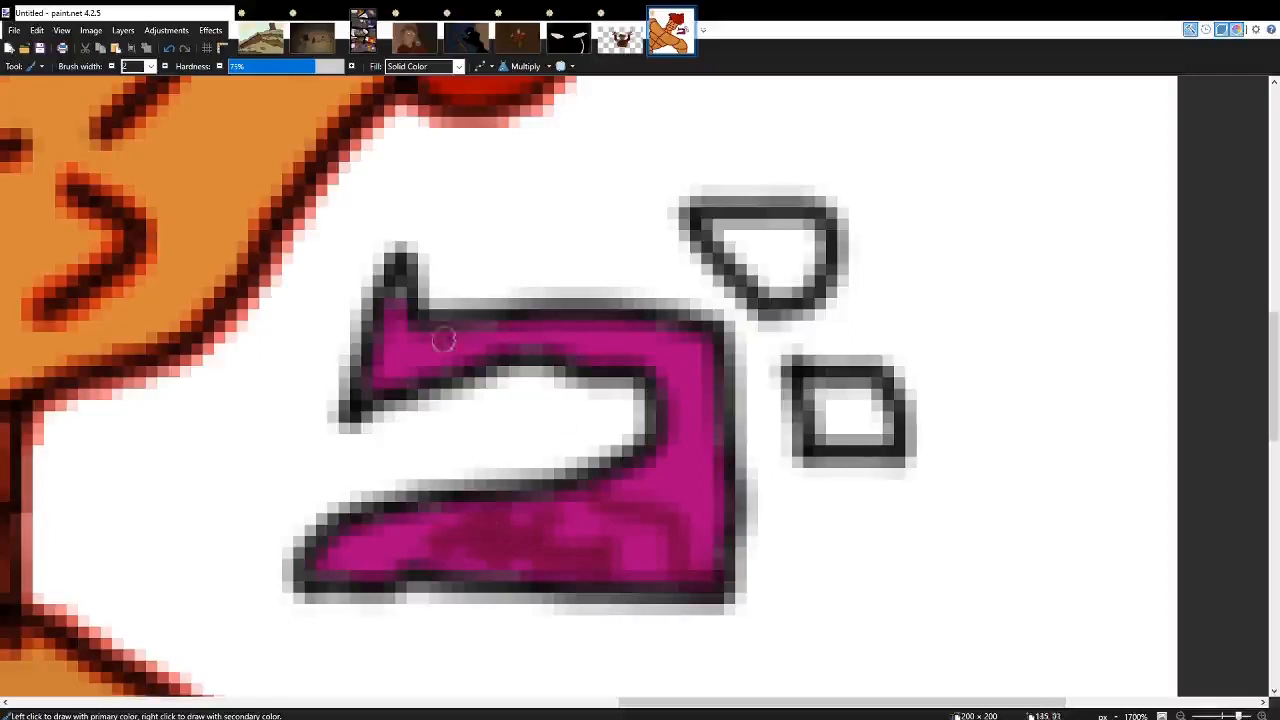
mouse_move(443, 340)
mouse_down()
mouse_move(404, 348)
mouse_move(362, 290)
mouse_up()
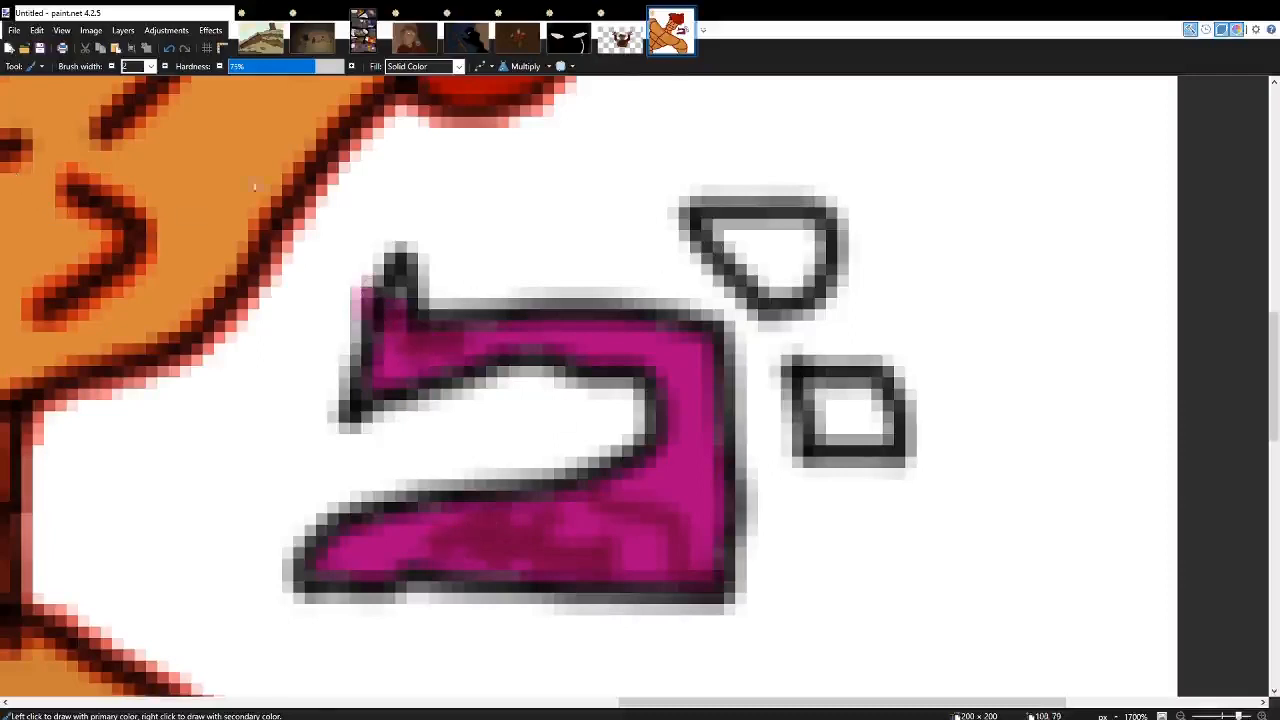
Fill the two small shapes beside the large symbol with magenta.
key(f)
click(791, 252)
click(881, 421)
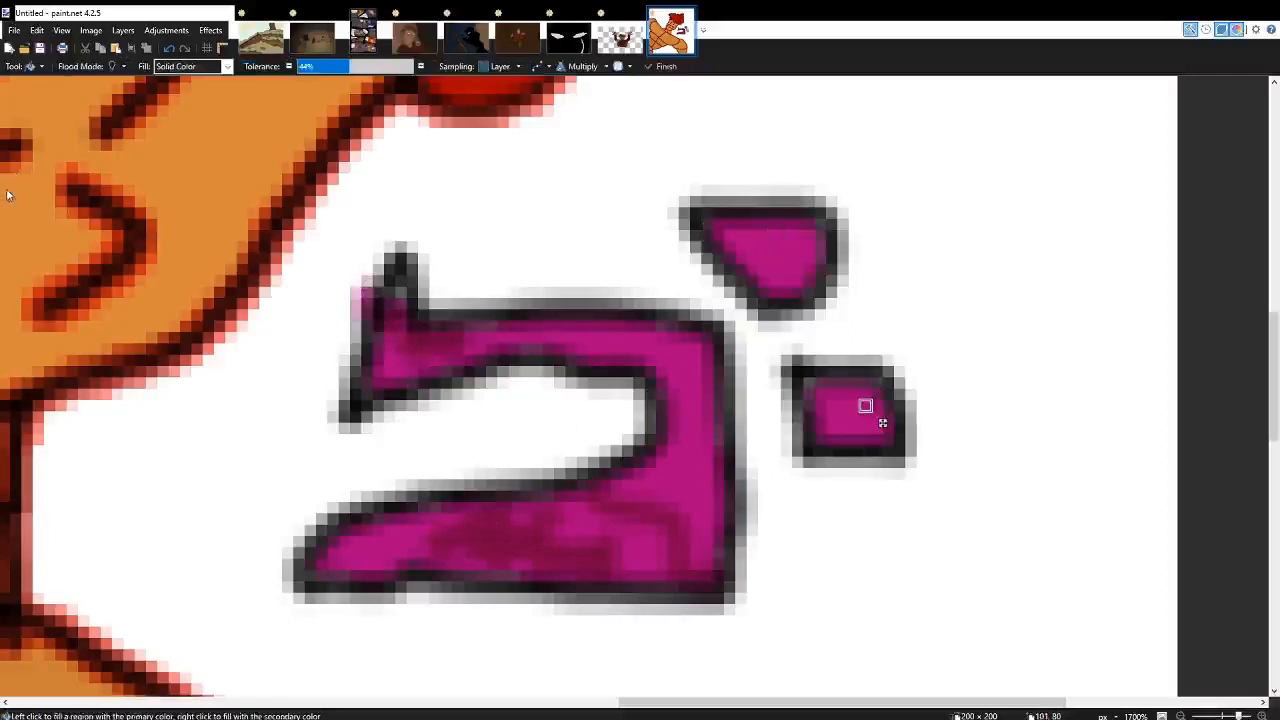
Brush darker magenta shading onto the two small shapes and the large symbol's upper-right corner.
key(b)
mouse_move(700, 220)
mouse_down()
mouse_move(751, 257)
mouse_move(702, 226)
mouse_move(801, 228)
mouse_move(780, 257)
mouse_up()
mouse_move(837, 394)
mouse_down()
mouse_move(832, 426)
mouse_move(866, 400)
mouse_up()
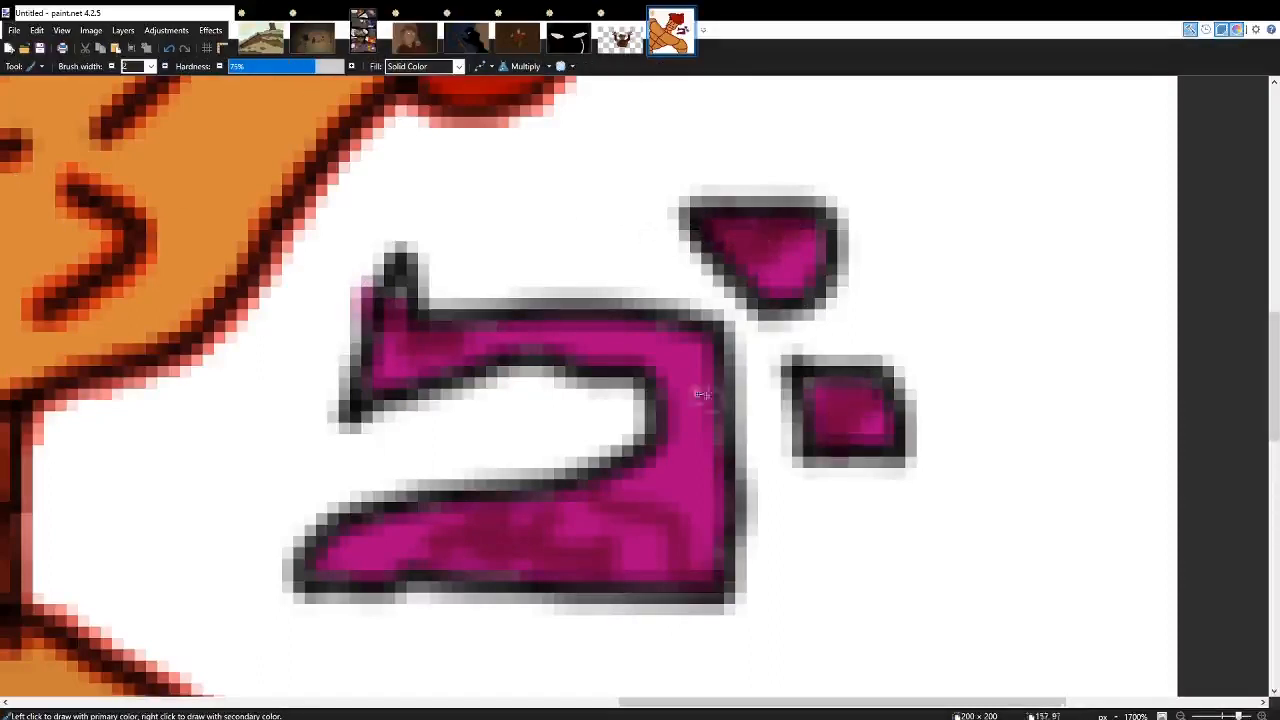
mouse_move(702, 395)
mouse_down()
mouse_move(672, 386)
mouse_move(680, 358)
mouse_move(705, 396)
mouse_move(671, 352)
mouse_move(602, 331)
mouse_up()
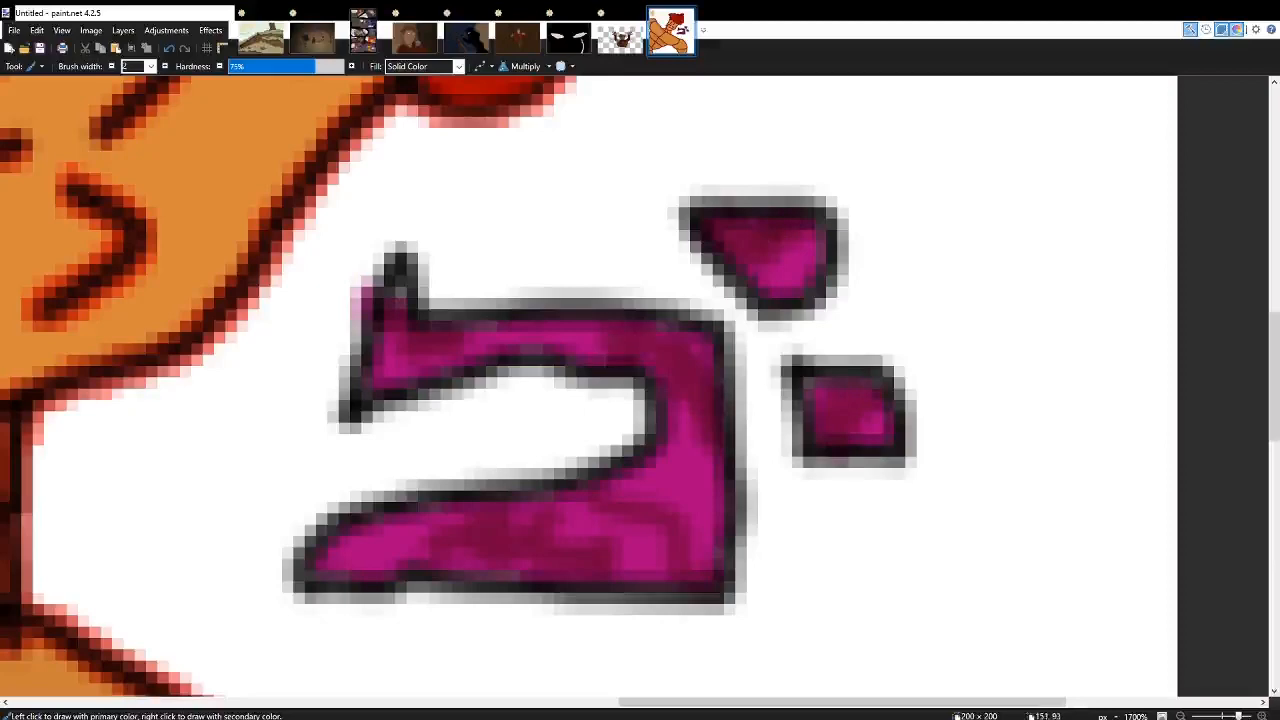
Place a copy of the magenta symbol group below and slightly right of the original, partly behind the arm.
scroll(620, 356, down, 7)
scroll(606, 345, right, 3)
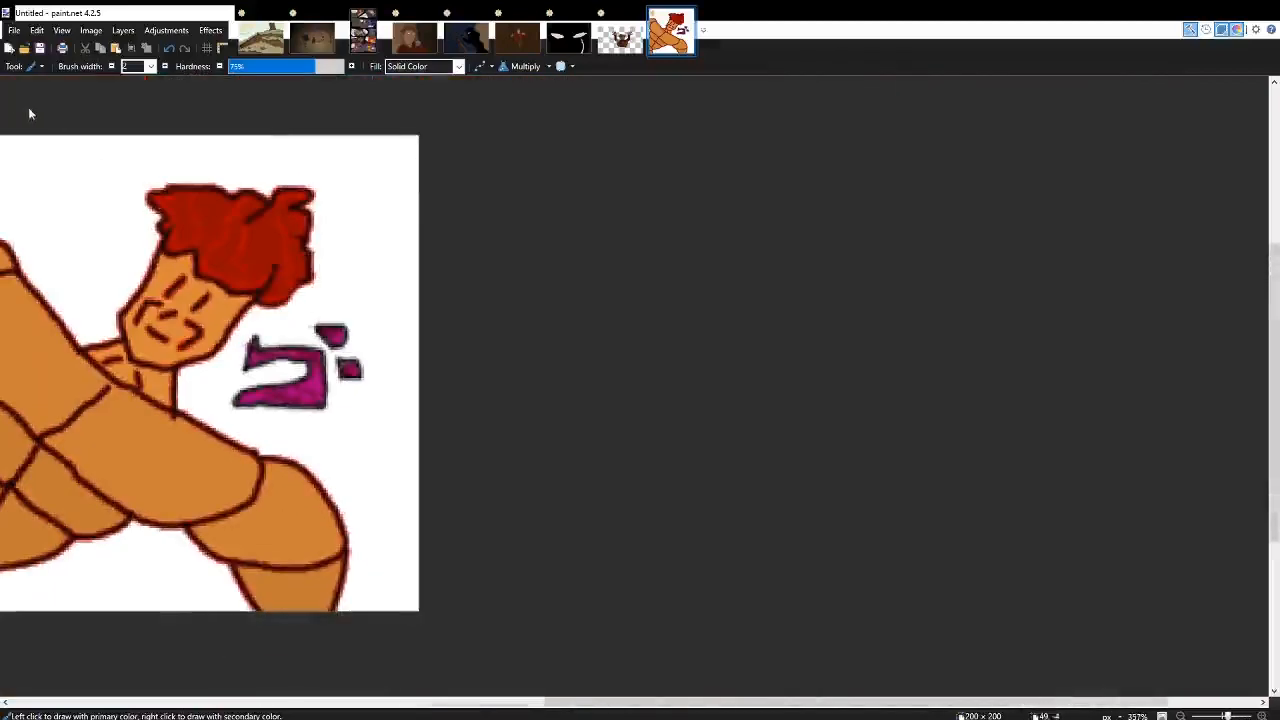
key(m)
key(F7)
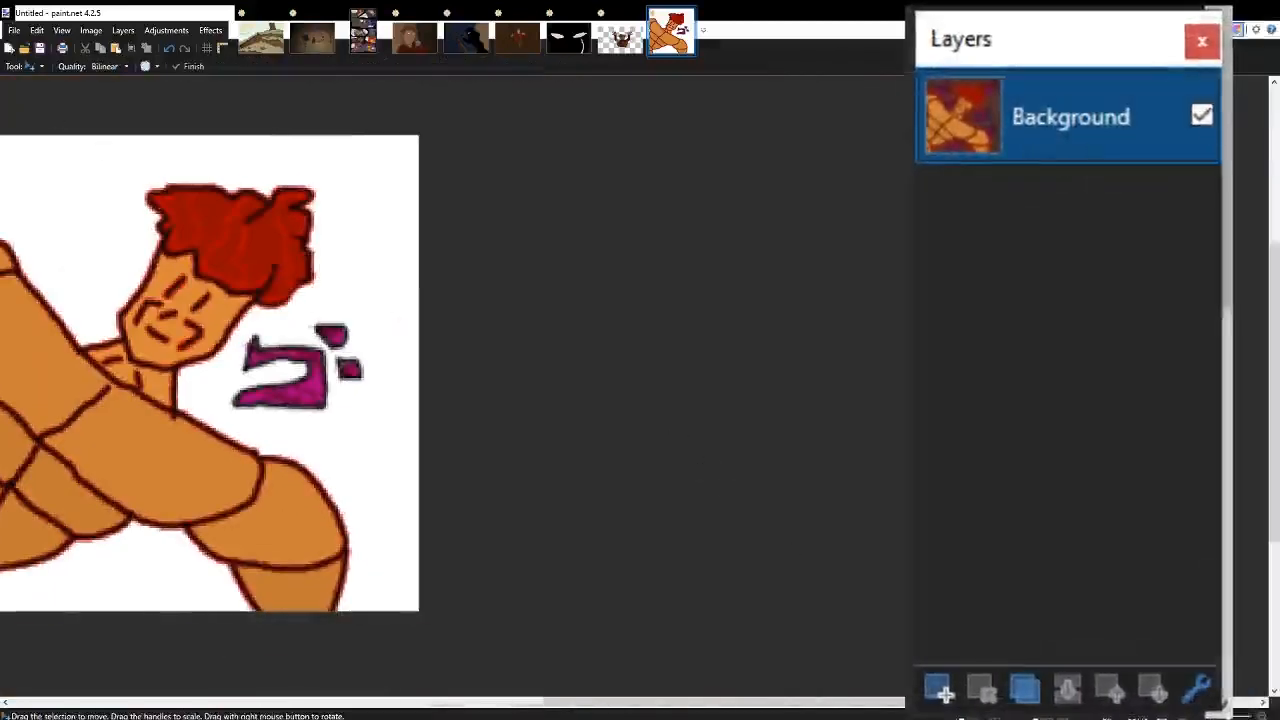
key(F7)
scroll(768, 588, left, 3)
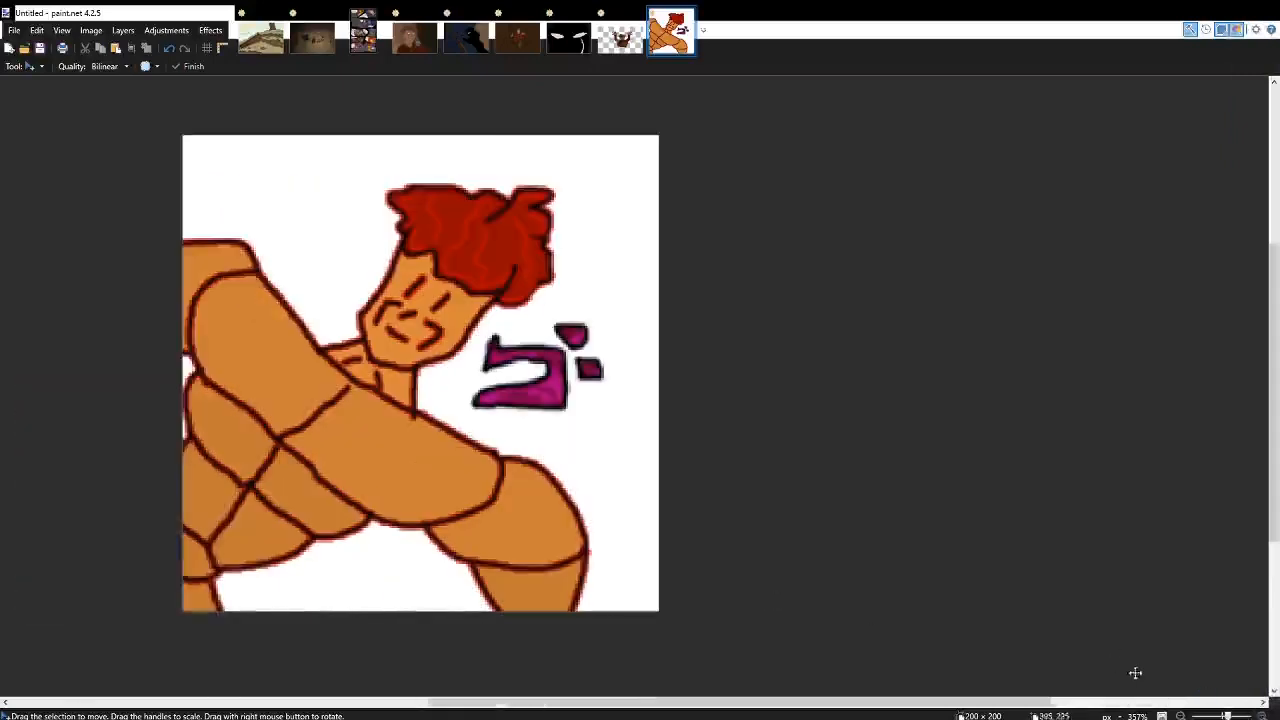
drag(509, 374, 554, 480)
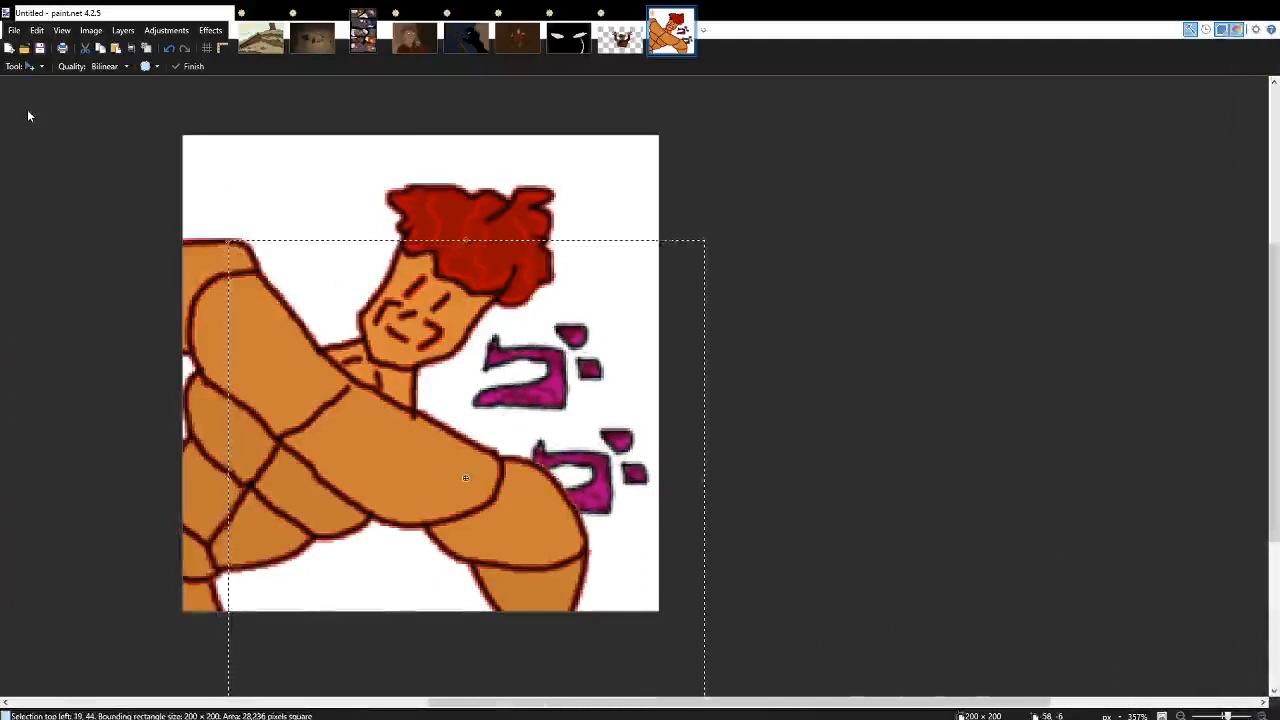
Place further symbol copies in the canvas's upper-left corner, beneath the crossed arms and behind the left side of the face.
drag(556, 426, 279, 116)
click(1203, 694)
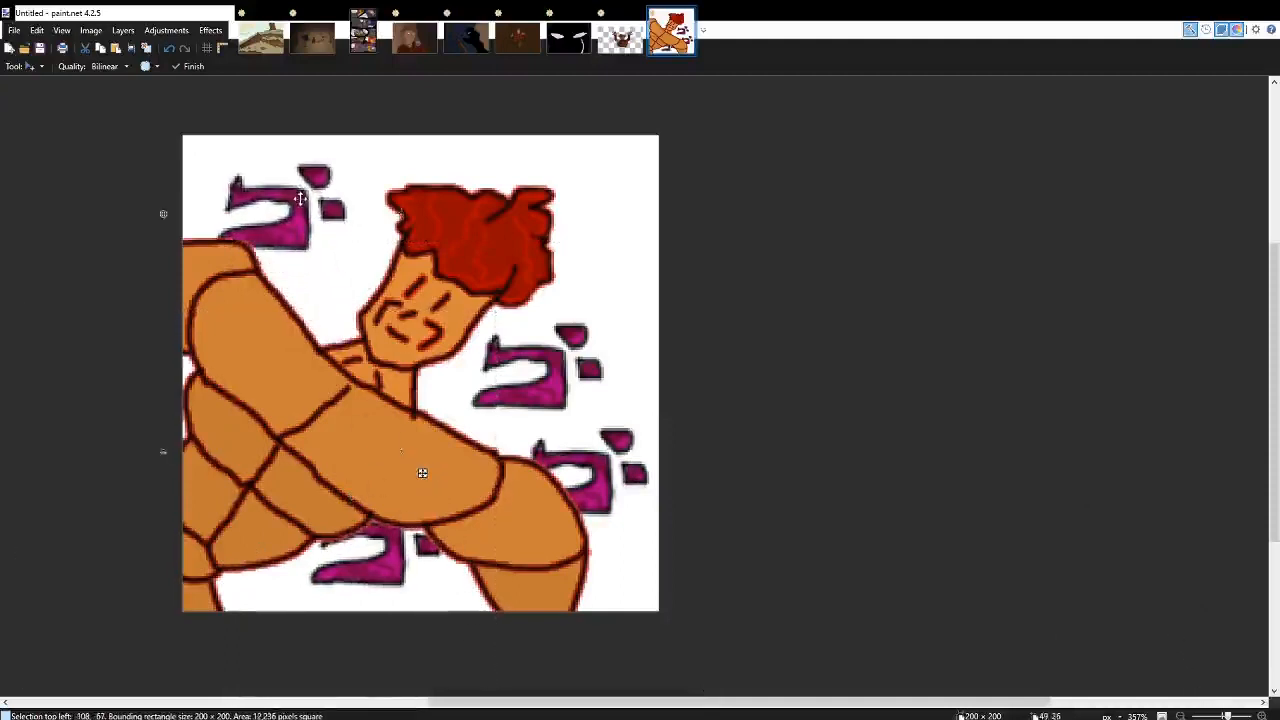
drag(252, 312, 314, 420)
click(1212, 690)
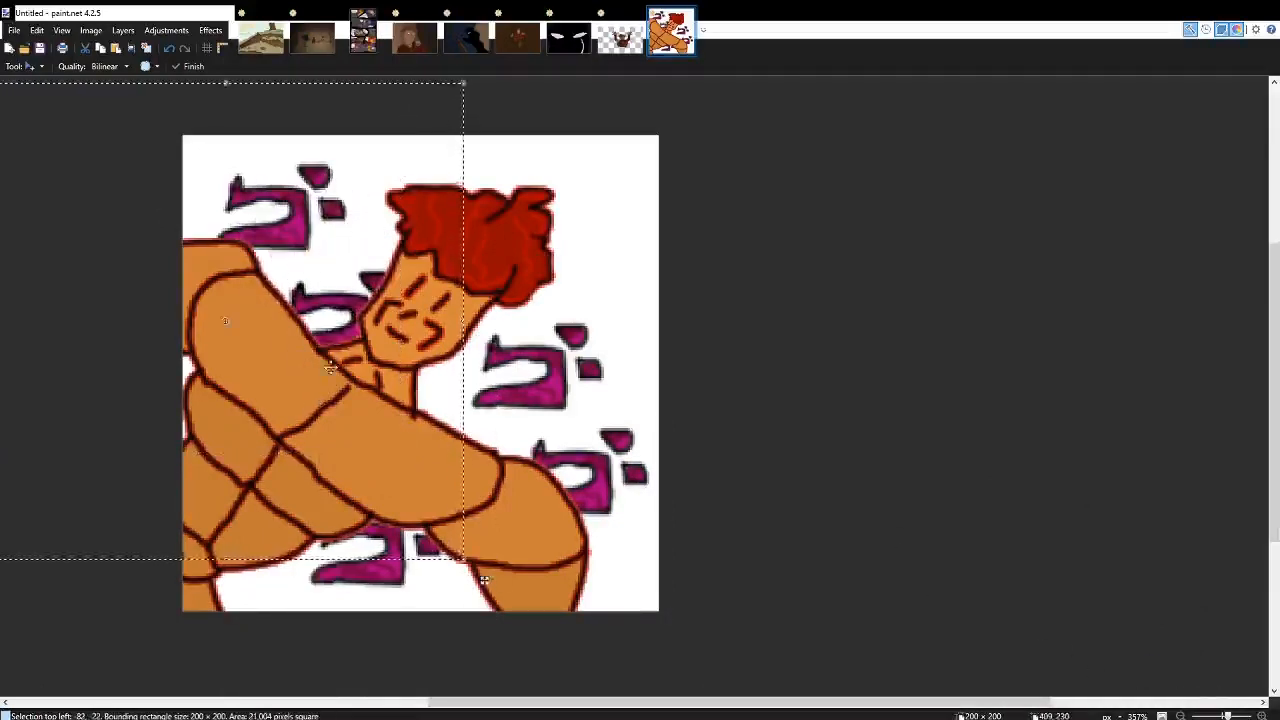
Place another symbol copy in the canvas's upper-right corner, partly behind the hair, and clear the selection.
drag(327, 359, 603, 254)
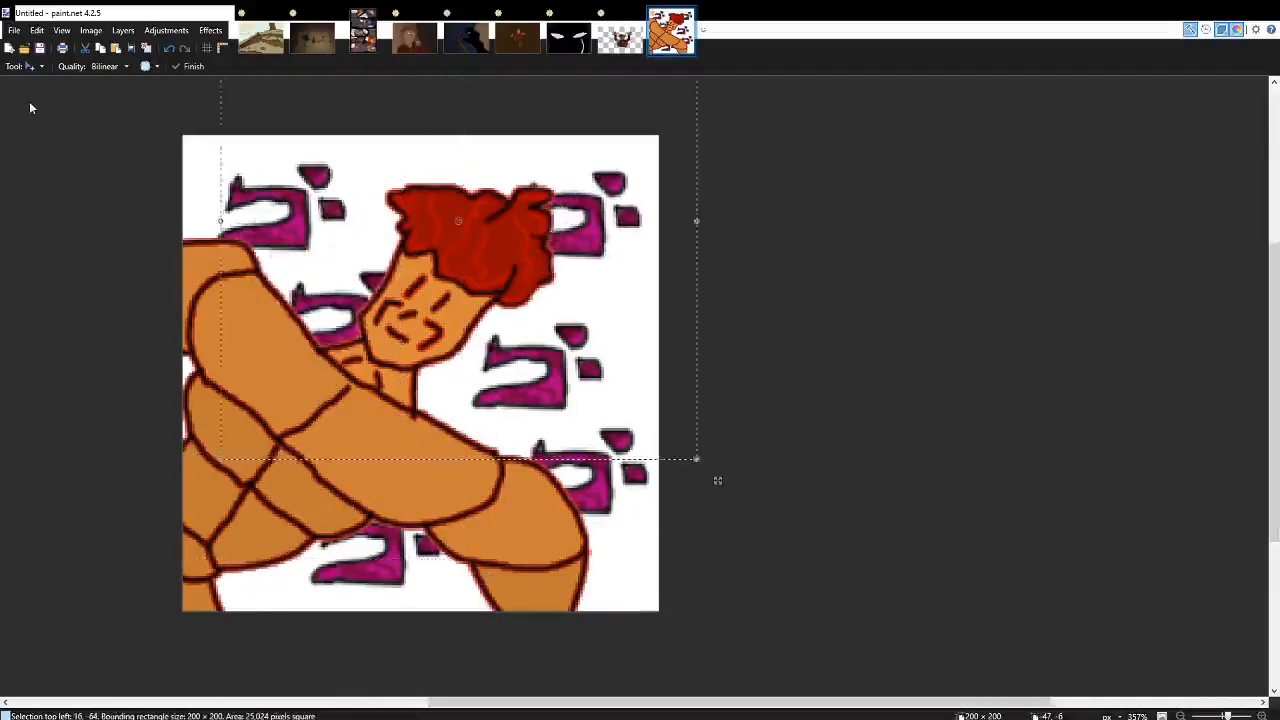
scroll(840, 238, left, 3)
drag(912, 240, 921, 219)
scroll(920, 220, down, 2)
scroll(918, 220, down, 3)
scroll(920, 222, up, 5)
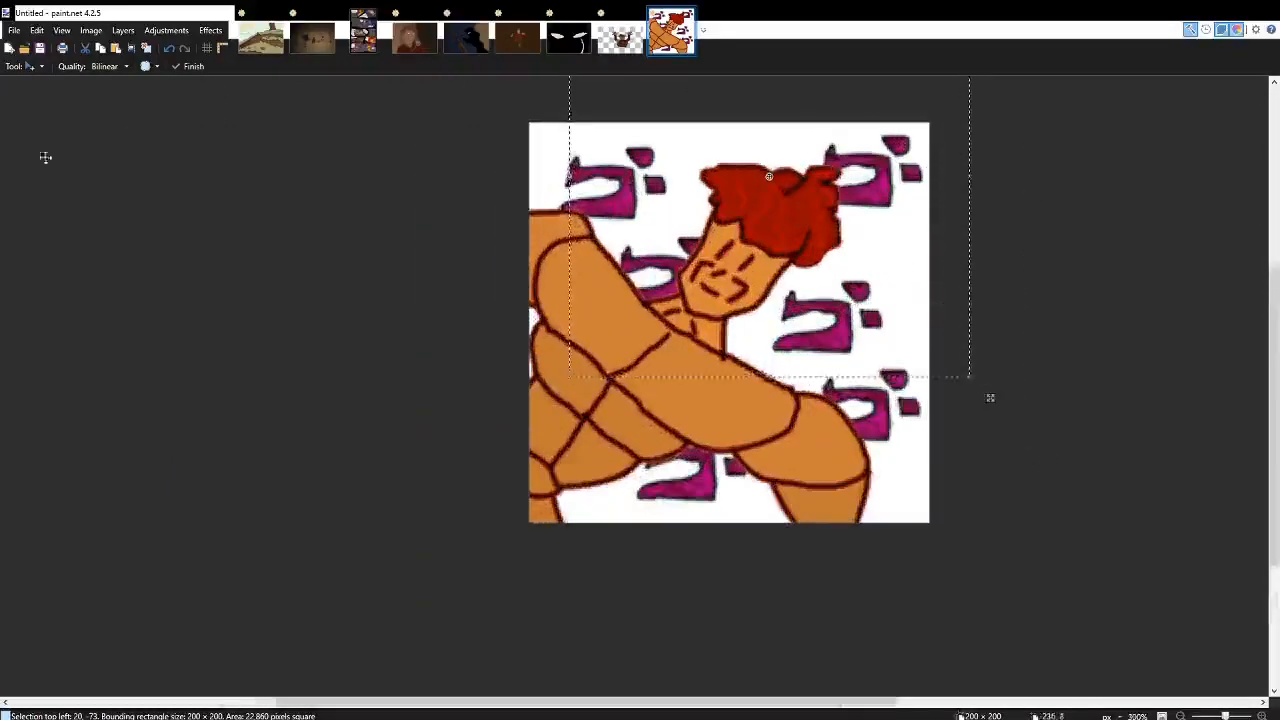
key(s)
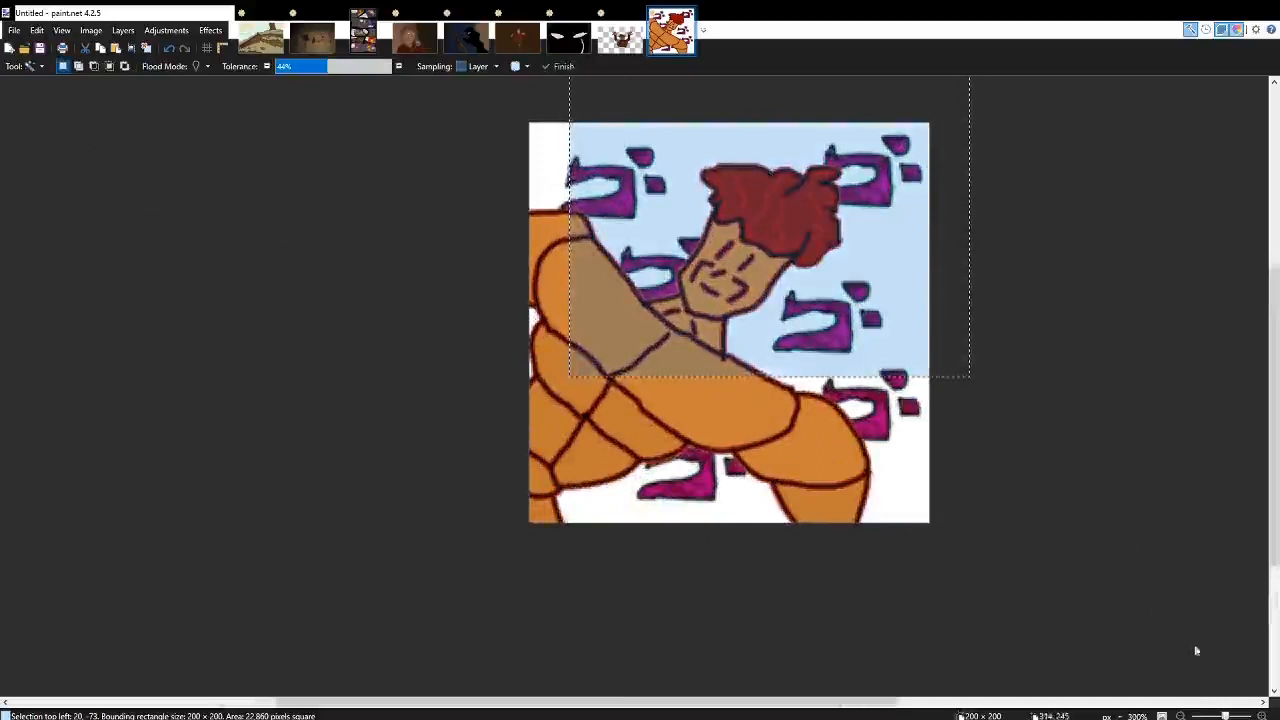
click(232, 233)
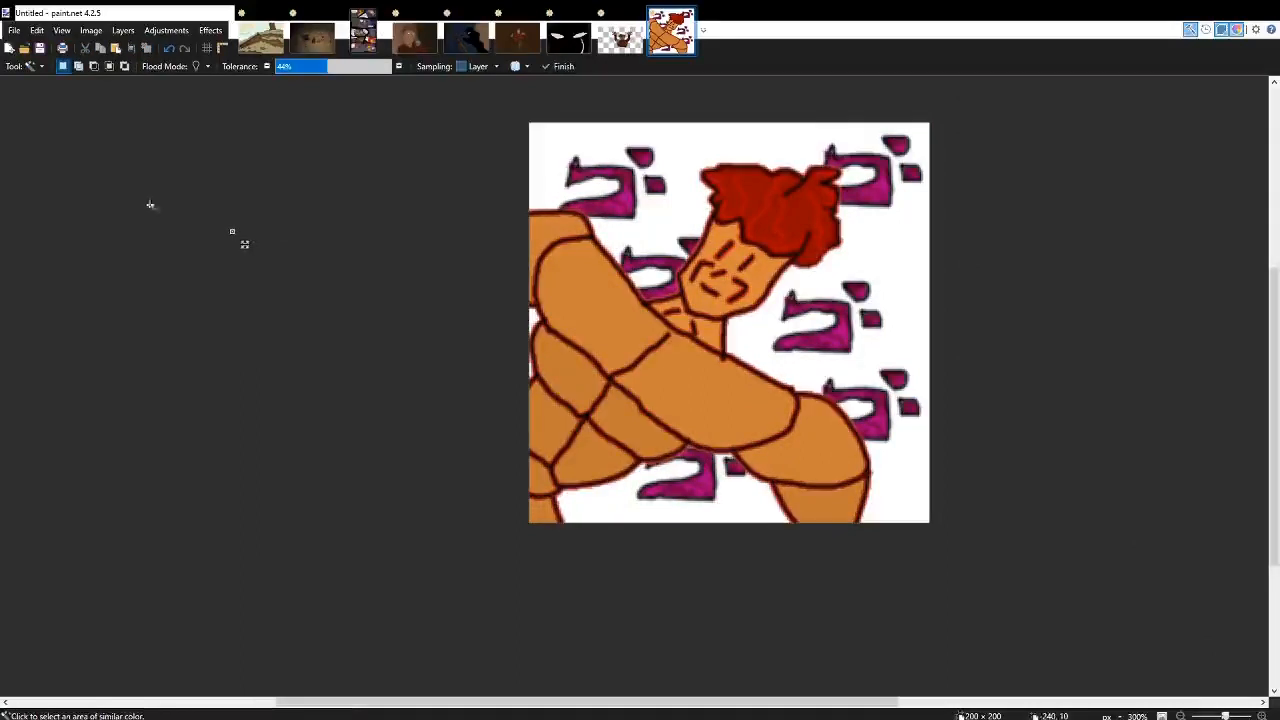
key(s)
key(s)
key(s)
key(s)
key(s)
key(s)
key(s)
key(s)
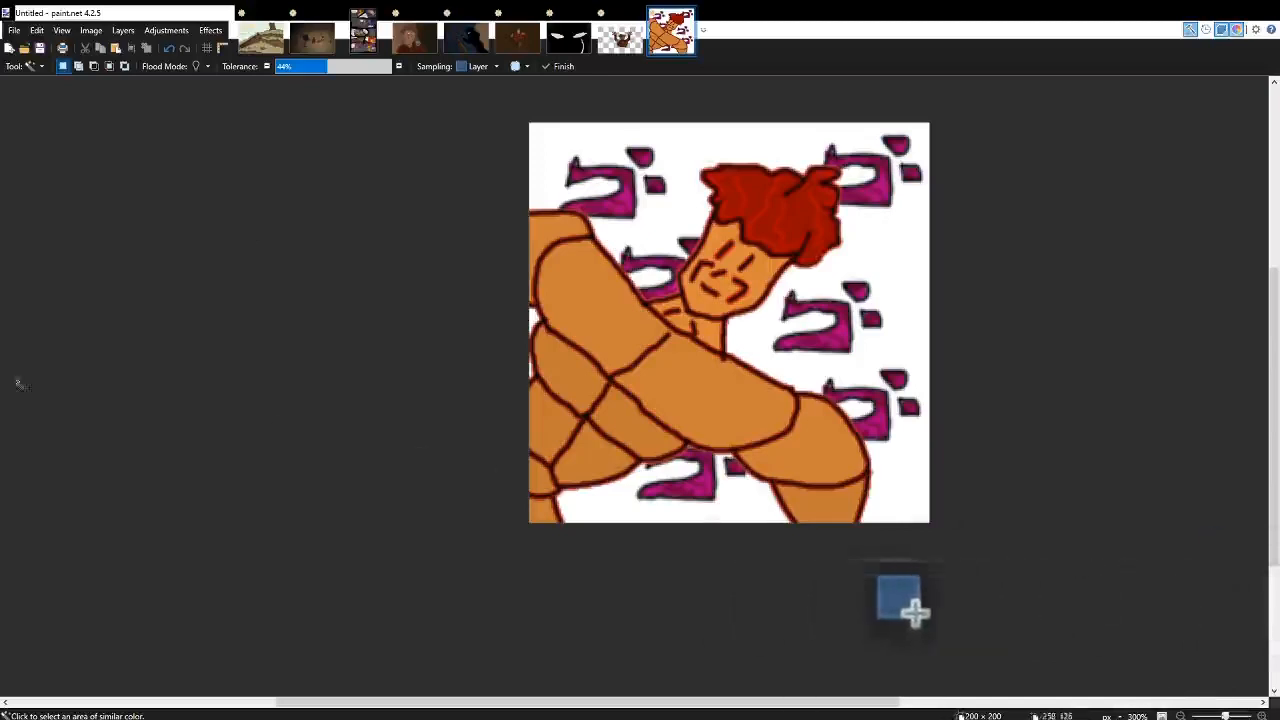
Draw a wavy pale red outline with the Paintbrush on the white background beneath the crossed arms.
key(b)
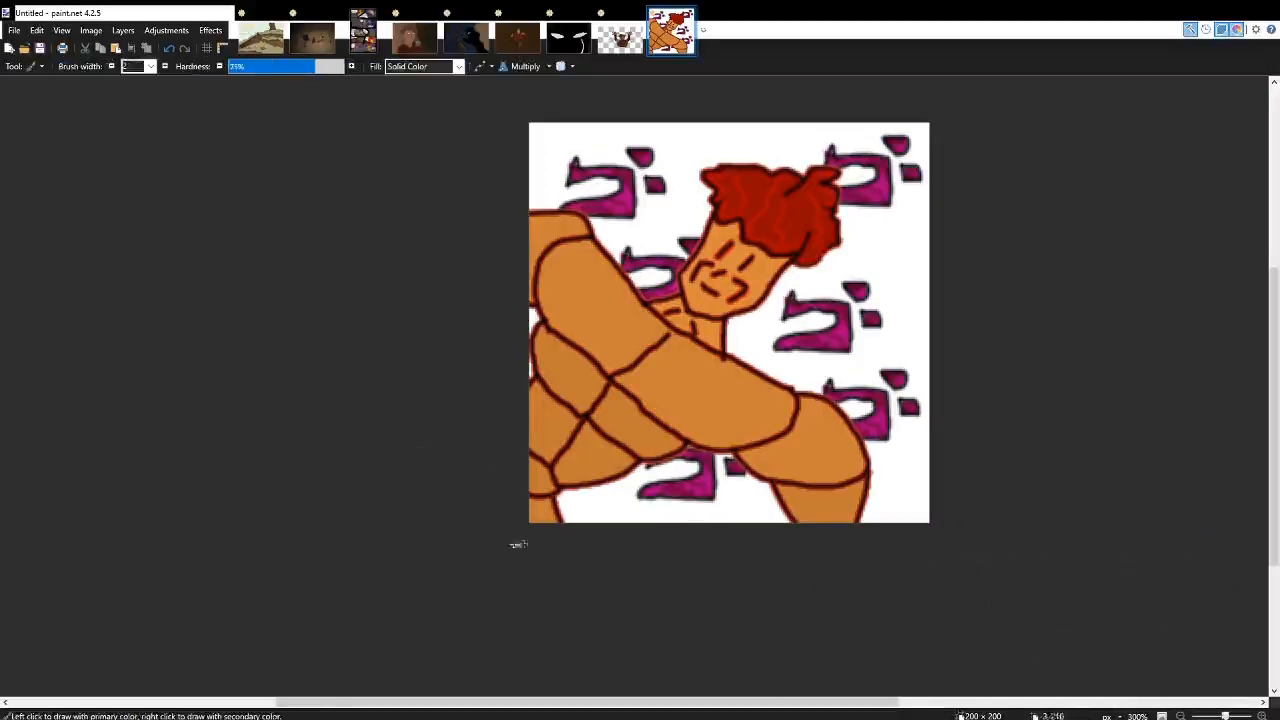
scroll(517, 543, up, 3)
mouse_move(415, 533)
mouse_down()
mouse_move(428, 489)
mouse_move(490, 478)
mouse_up()
key(ctrl+z)
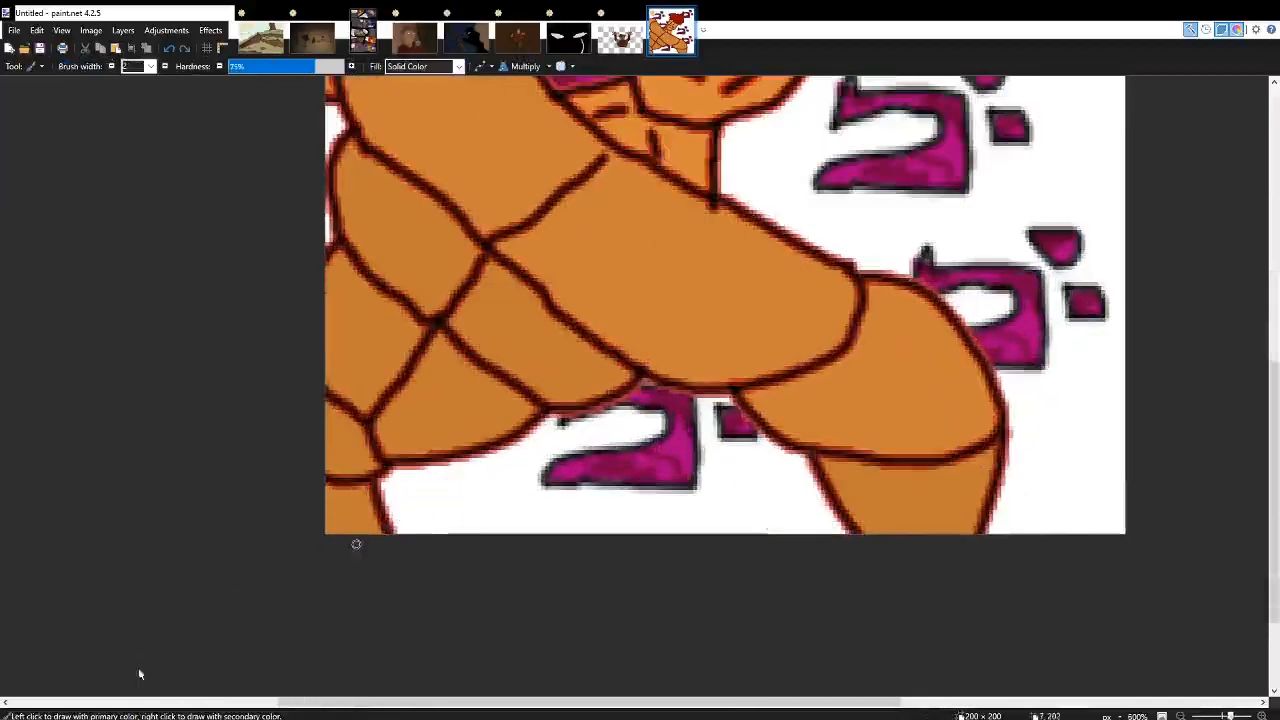
mouse_move(415, 528)
mouse_down()
mouse_move(450, 473)
mouse_move(660, 415)
mouse_move(725, 437)
mouse_move(781, 545)
mouse_up()
scroll(781, 547, right, 3)
scroll(781, 547, right, 1)
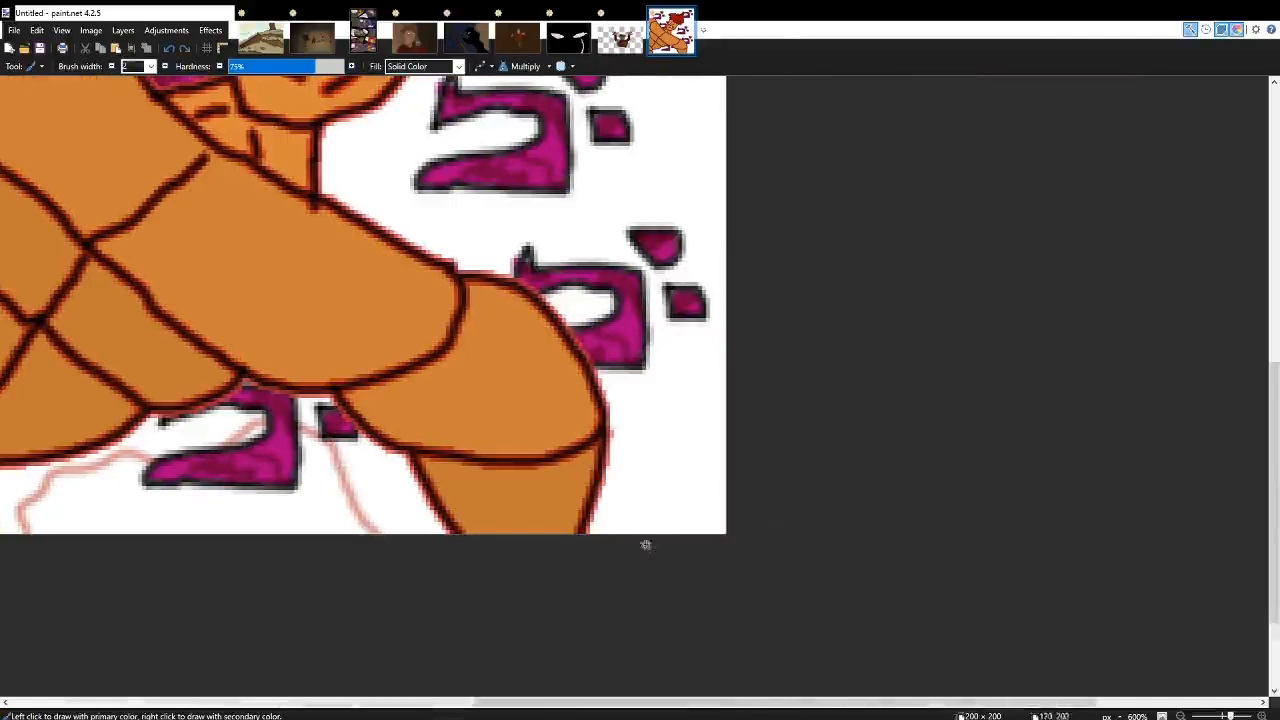
Continue the pale red outline up the character's right side, around the hair and over to the canvas's left edge.
mouse_move(646, 543)
mouse_down()
mouse_move(637, 378)
mouse_move(517, 245)
mouse_move(407, 211)
mouse_up()
scroll(381, 411, up, 3)
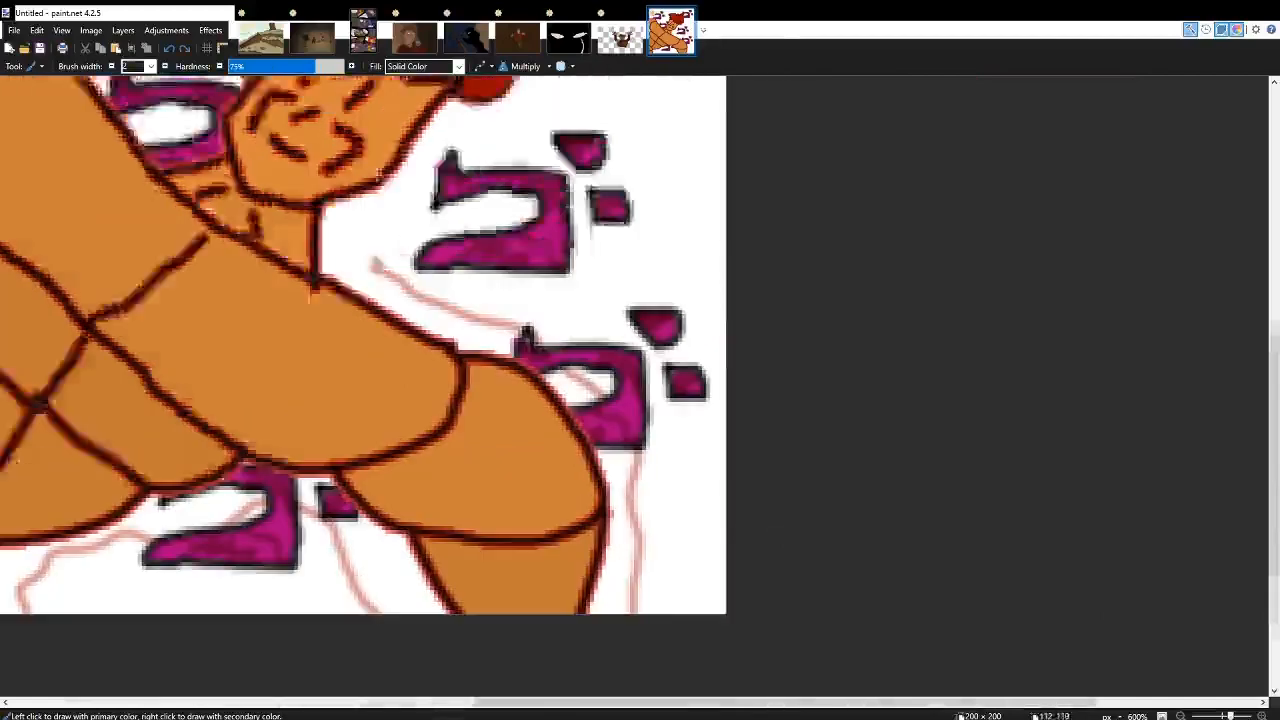
mouse_move(380, 418)
mouse_down()
mouse_move(396, 378)
mouse_move(553, 268)
mouse_move(598, 172)
mouse_up()
scroll(595, 368, up, 3)
mouse_move(597, 405)
mouse_down()
mouse_move(550, 298)
mouse_move(483, 265)
mouse_move(355, 272)
mouse_move(183, 300)
mouse_move(178, 395)
mouse_move(215, 425)
mouse_move(170, 460)
mouse_up()
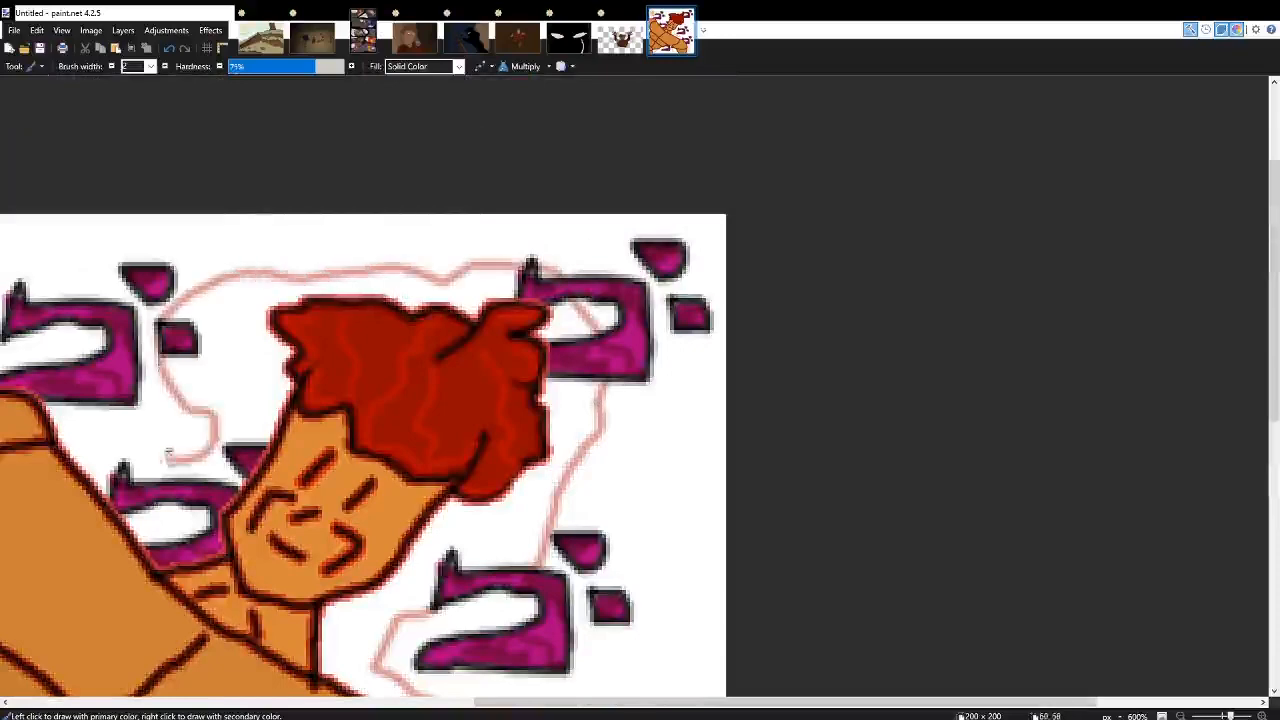
scroll(609, 508, left, 5)
mouse_move(652, 466)
mouse_down()
mouse_move(598, 408)
mouse_move(440, 326)
mouse_move(330, 328)
mouse_up()
Fill the area between the character and the wavy outline with pale red, using a fill tolerance of 27%.
key(f)
click(560, 440)
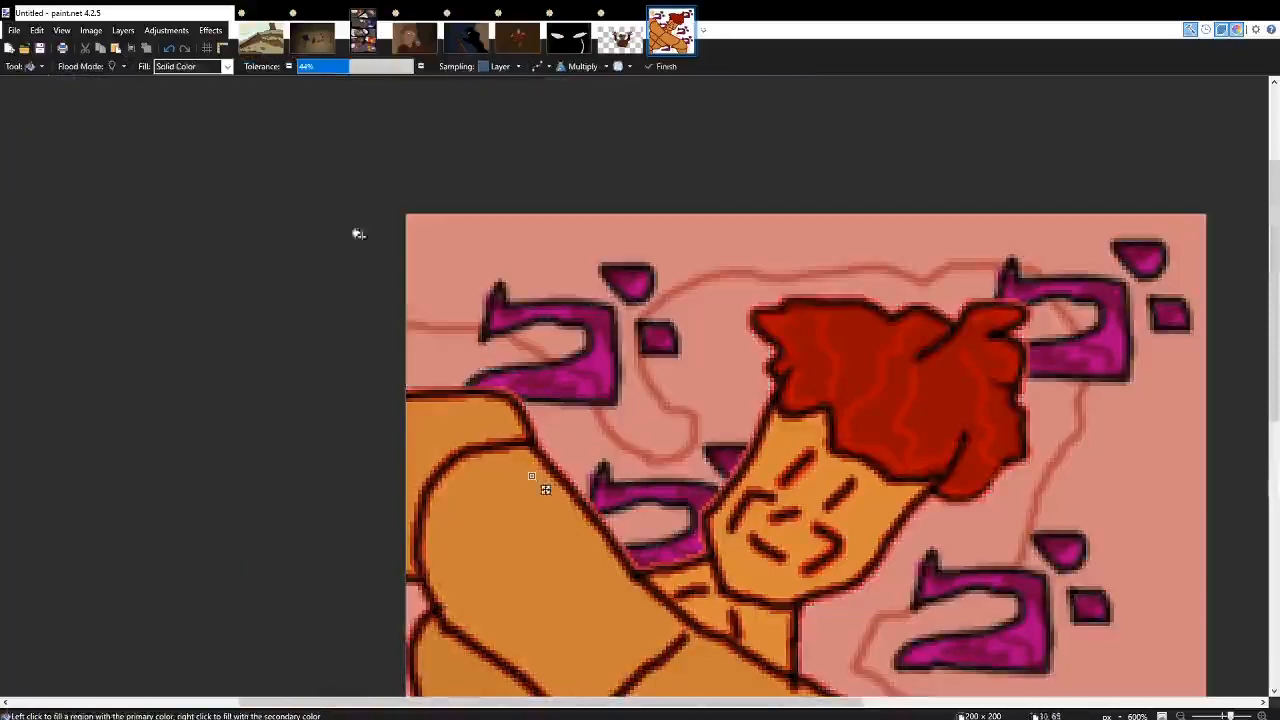
drag(325, 66, 328, 66)
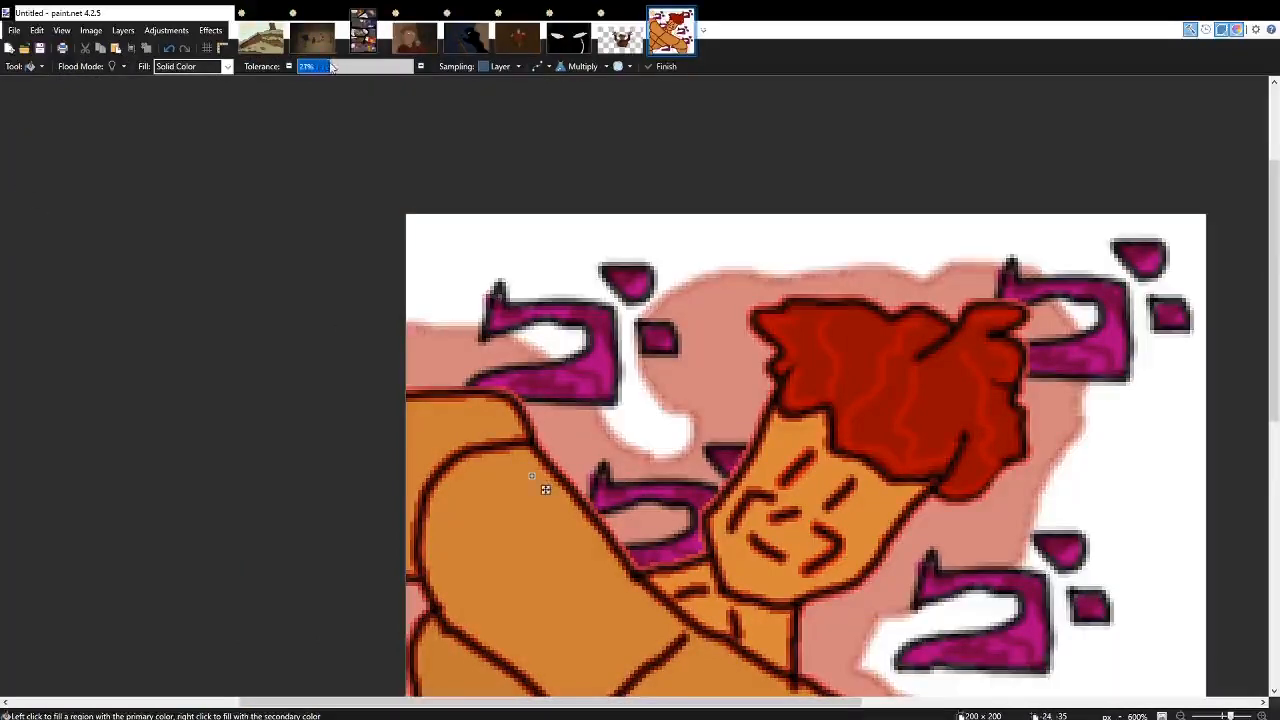
scroll(545, 340, down, 3)
scroll(545, 340, down, 3)
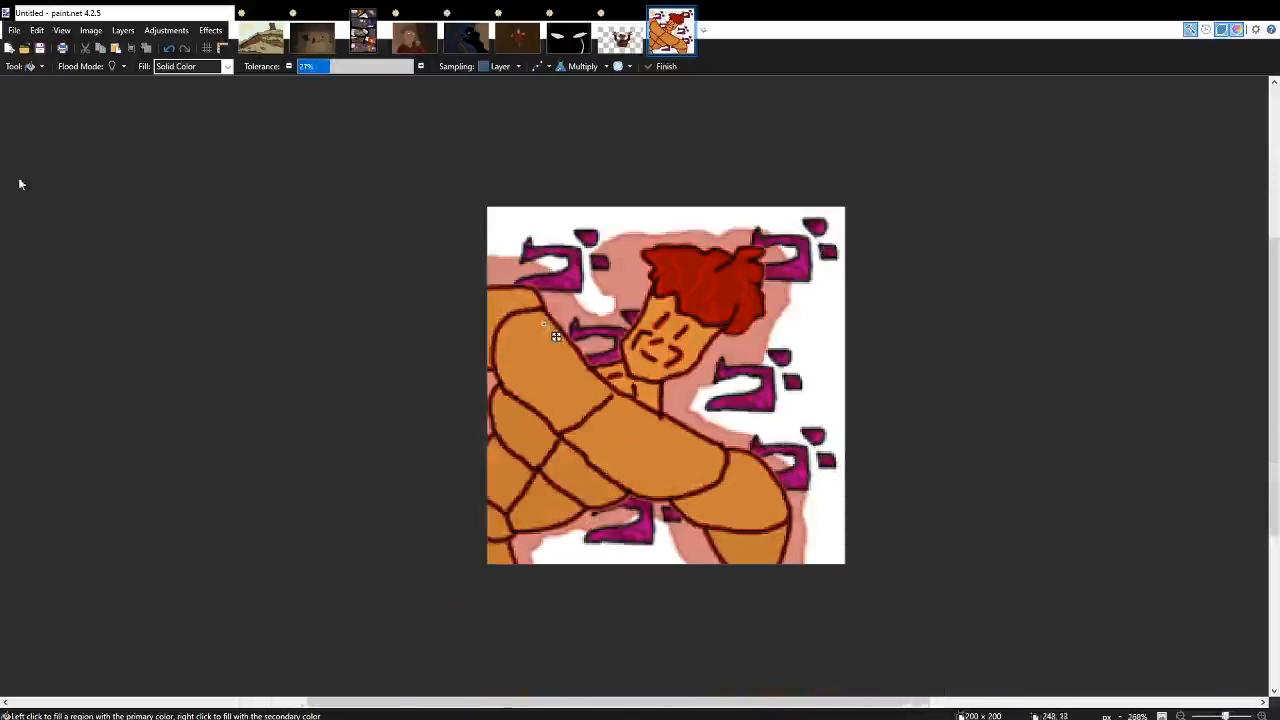
Darken the white background and the pale red area around the character with a dark brown Multiply fill.
key(b)
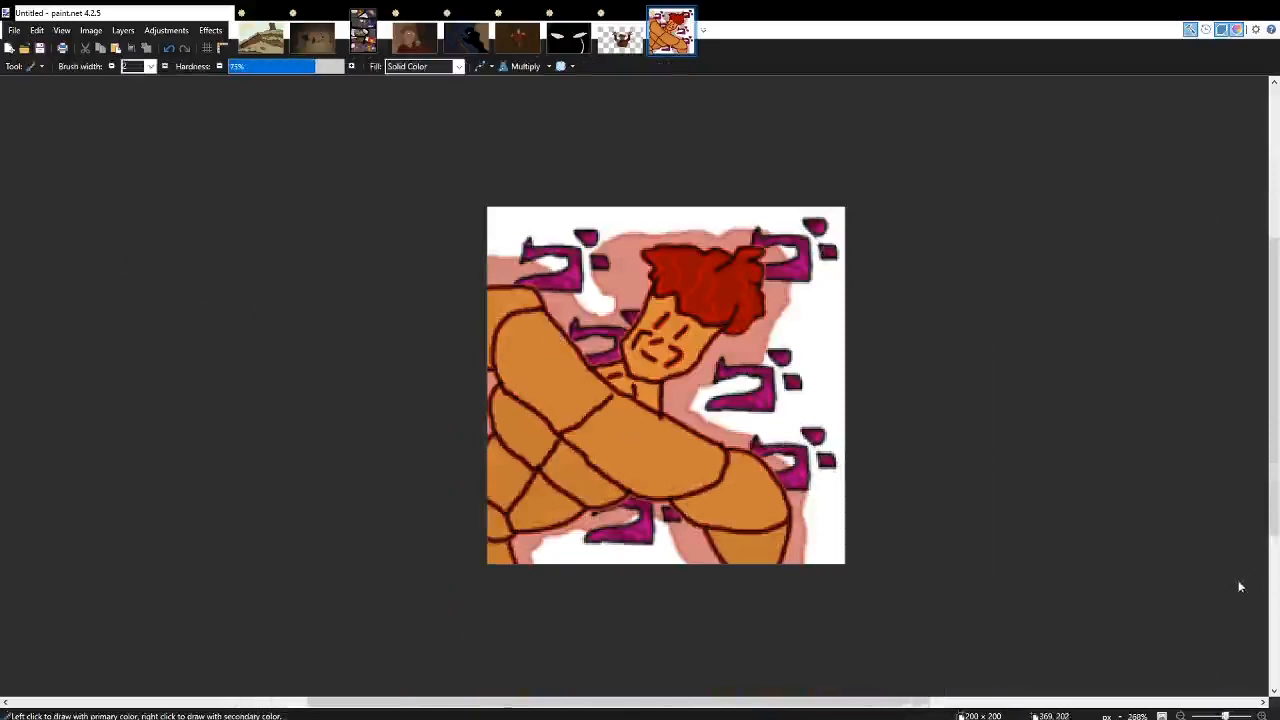
key(f)
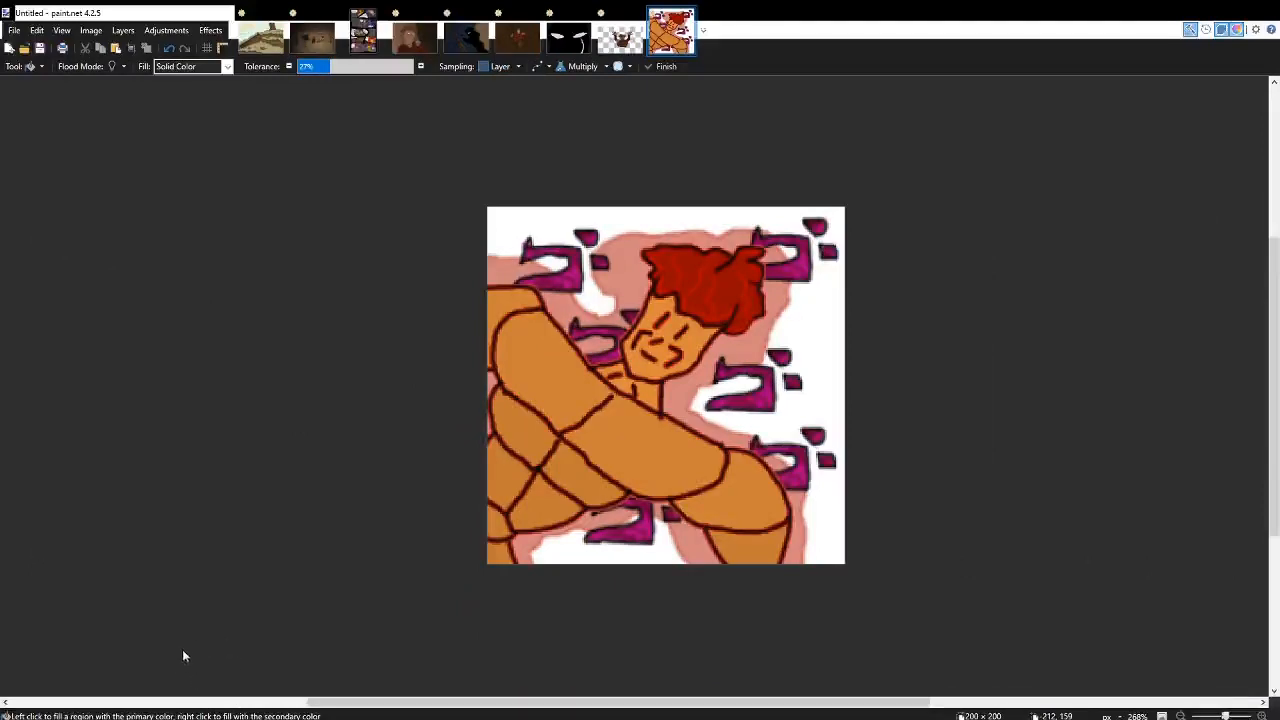
click(662, 413)
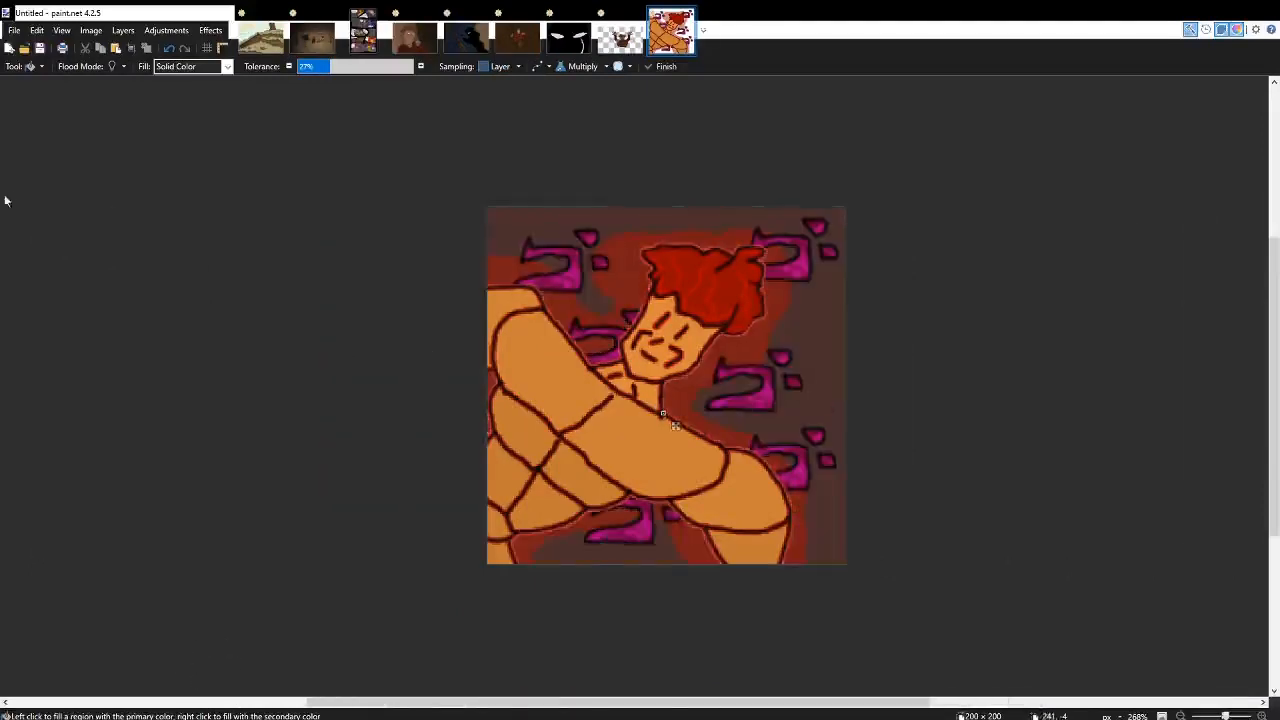
Paint brown Multiply shading along the diagonal crease between the crossed arms, using the Paintbrush at 75% hardness.
key(b)
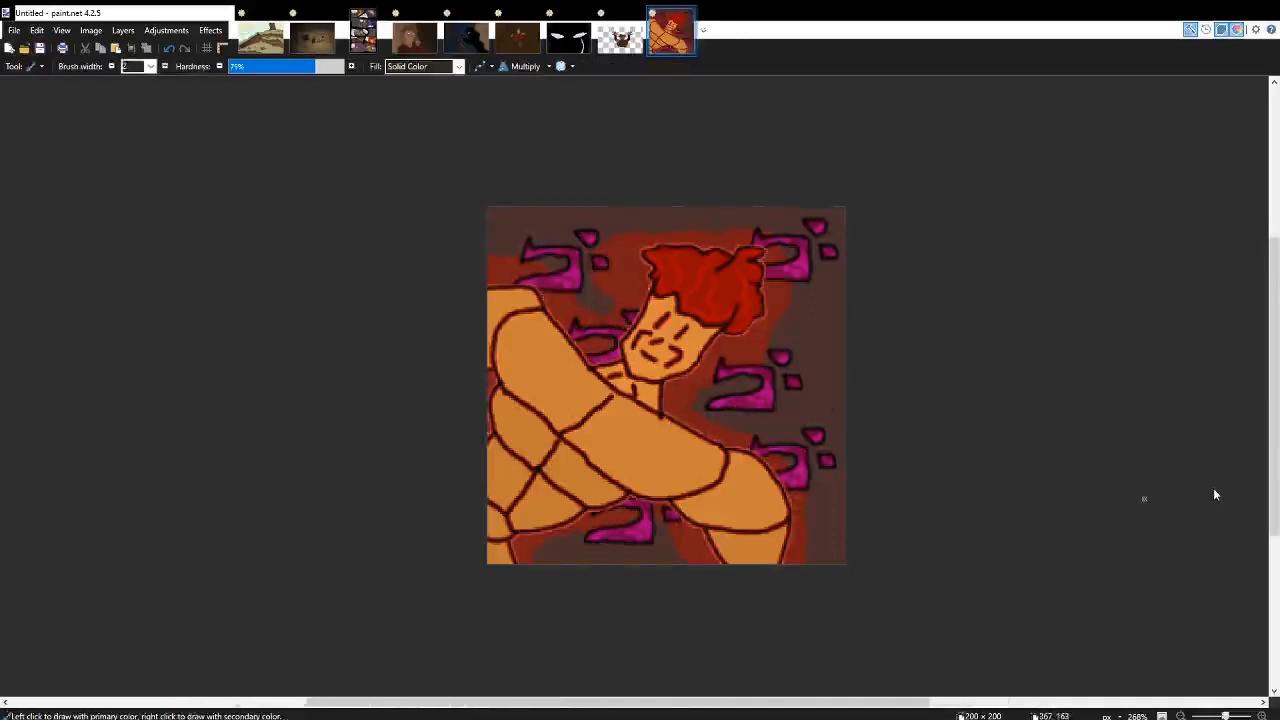
scroll(350, 343, up, 3)
click(13, 198)
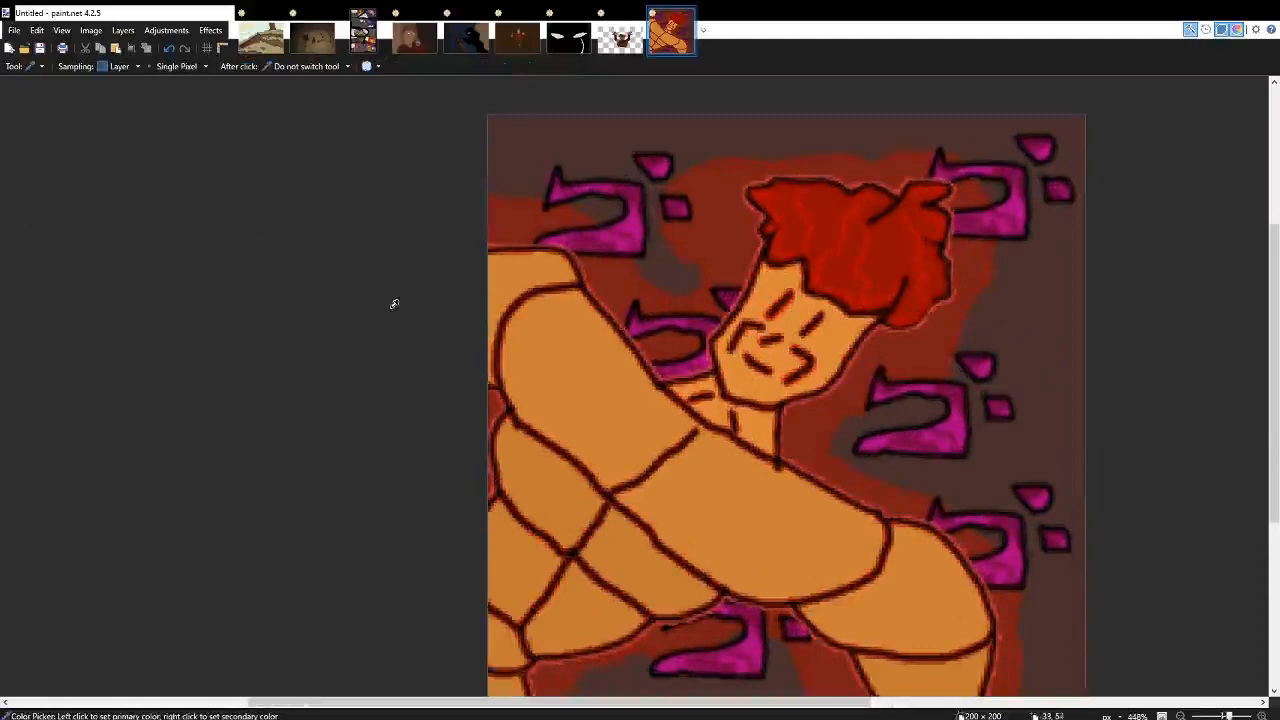
scroll(570, 397, up, 4)
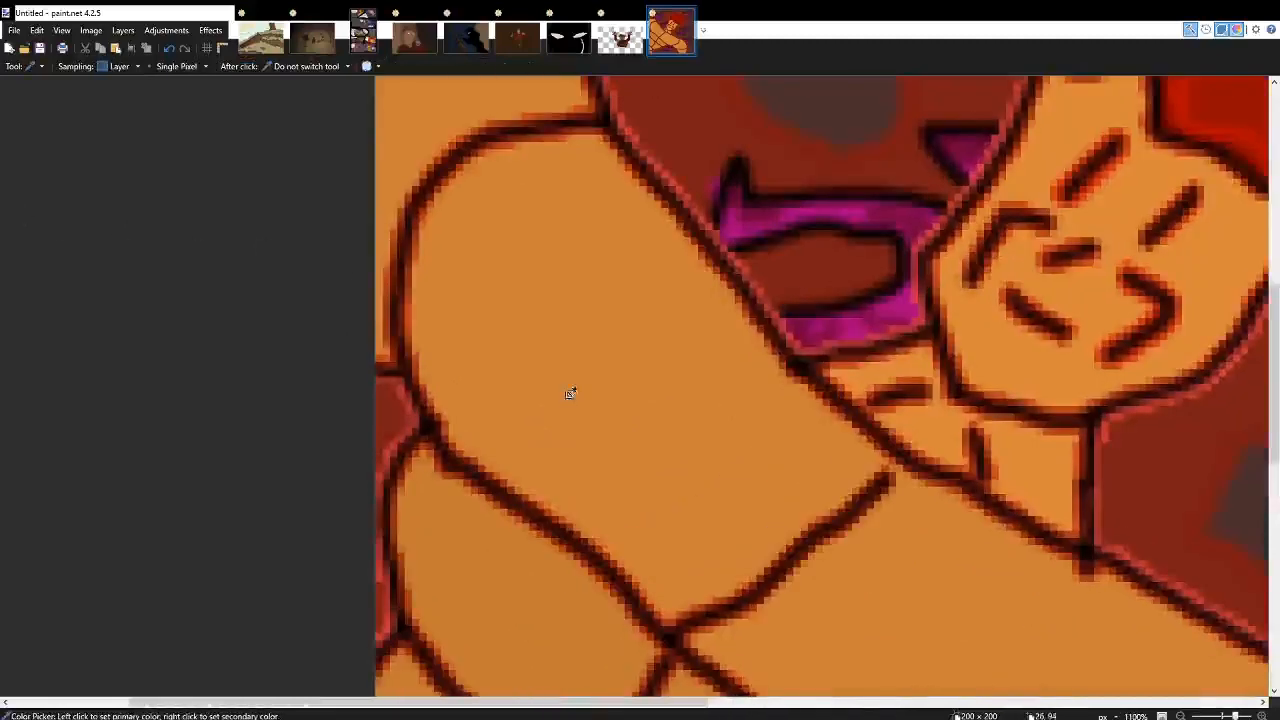
click(16, 191)
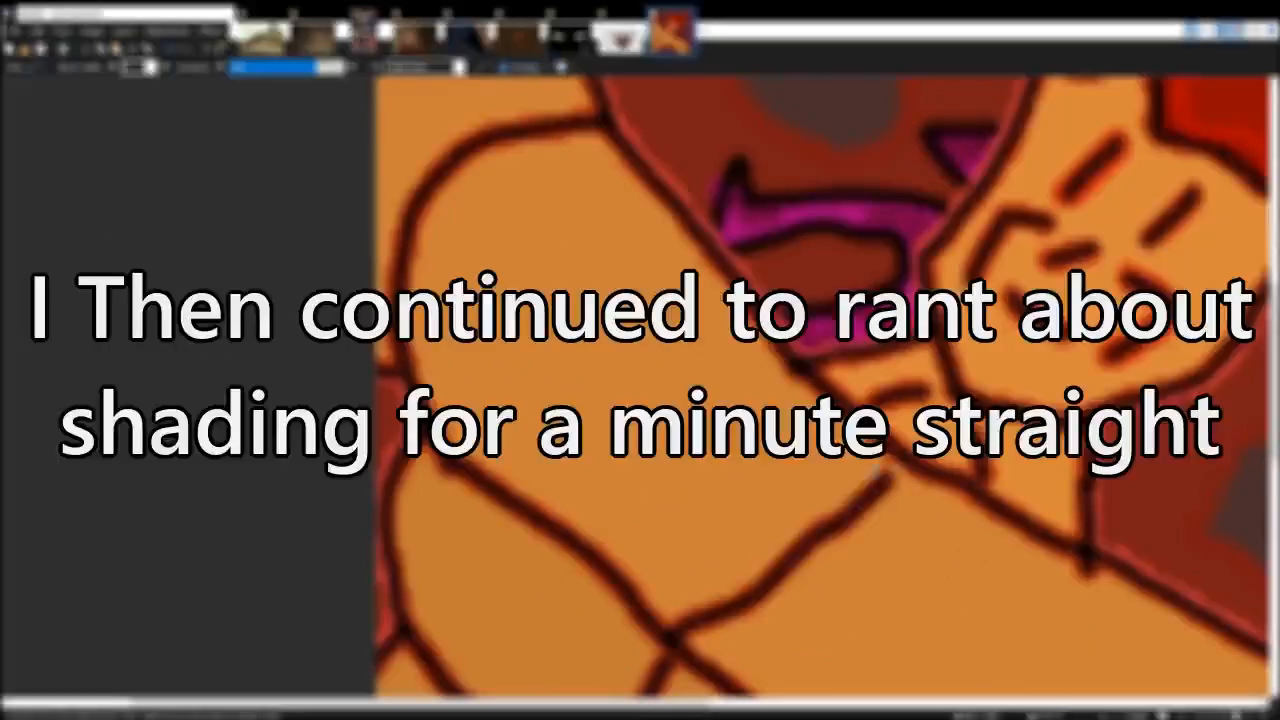
drag(880, 470, 670, 620)
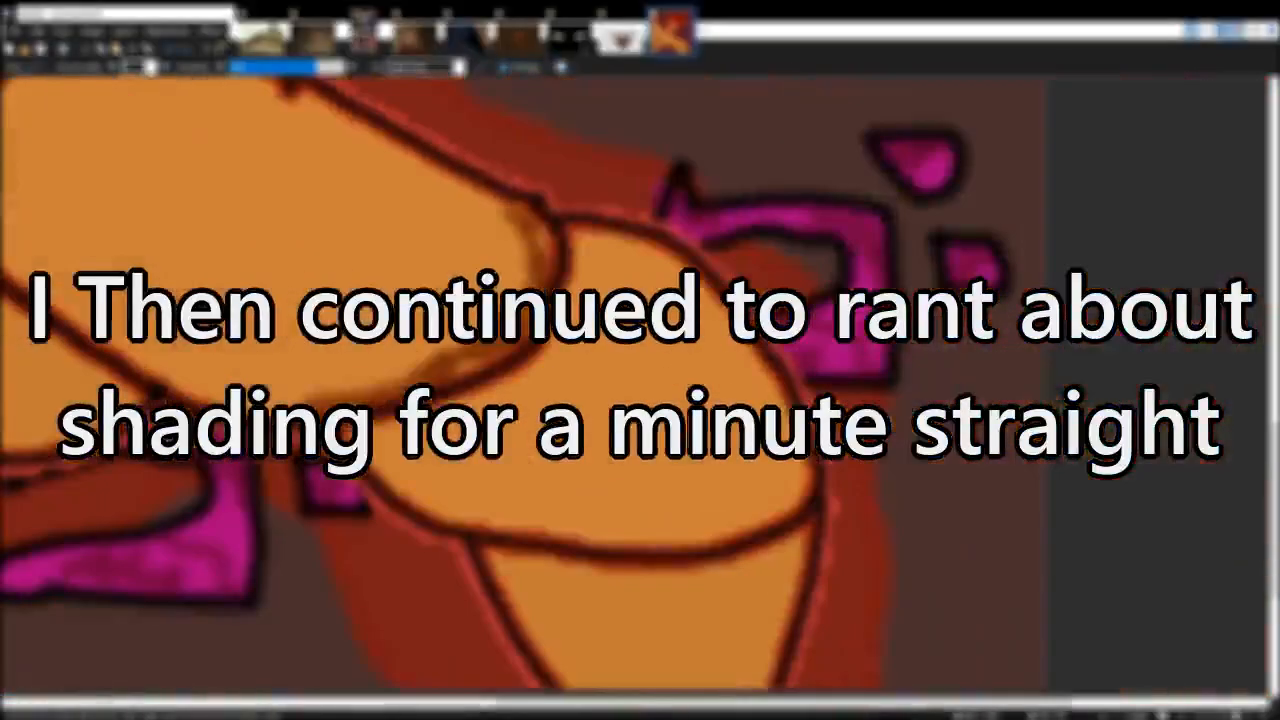
Shade the lower edges of the rounded arm section and the segment beneath it near the canvas's lower right corner in brown.
mouse_move(392, 490)
mouse_down()
mouse_move(532, 530)
mouse_move(702, 540)
mouse_move(783, 503)
mouse_up()
scroll(800, 470, down, 5)
drag(764, 380, 553, 381)
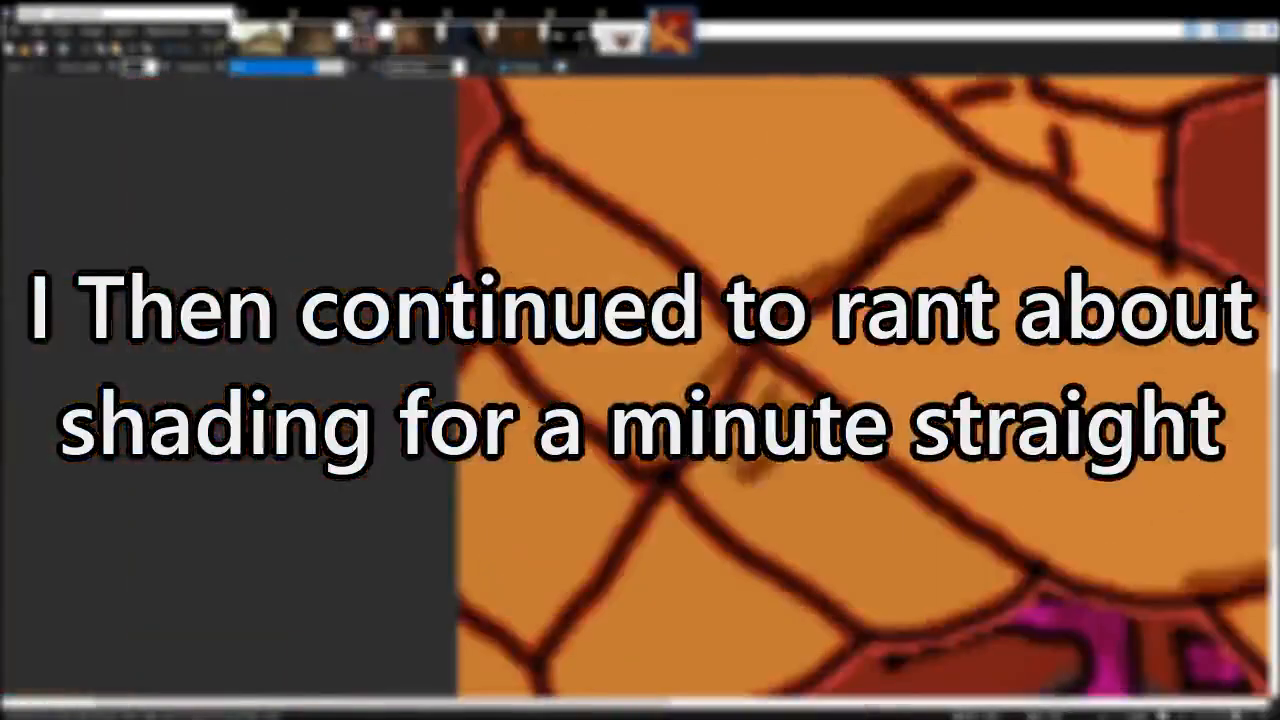
Shade the face in brown along the right side of the jaw and beneath the hairline.
drag(1000, 575, 880, 610)
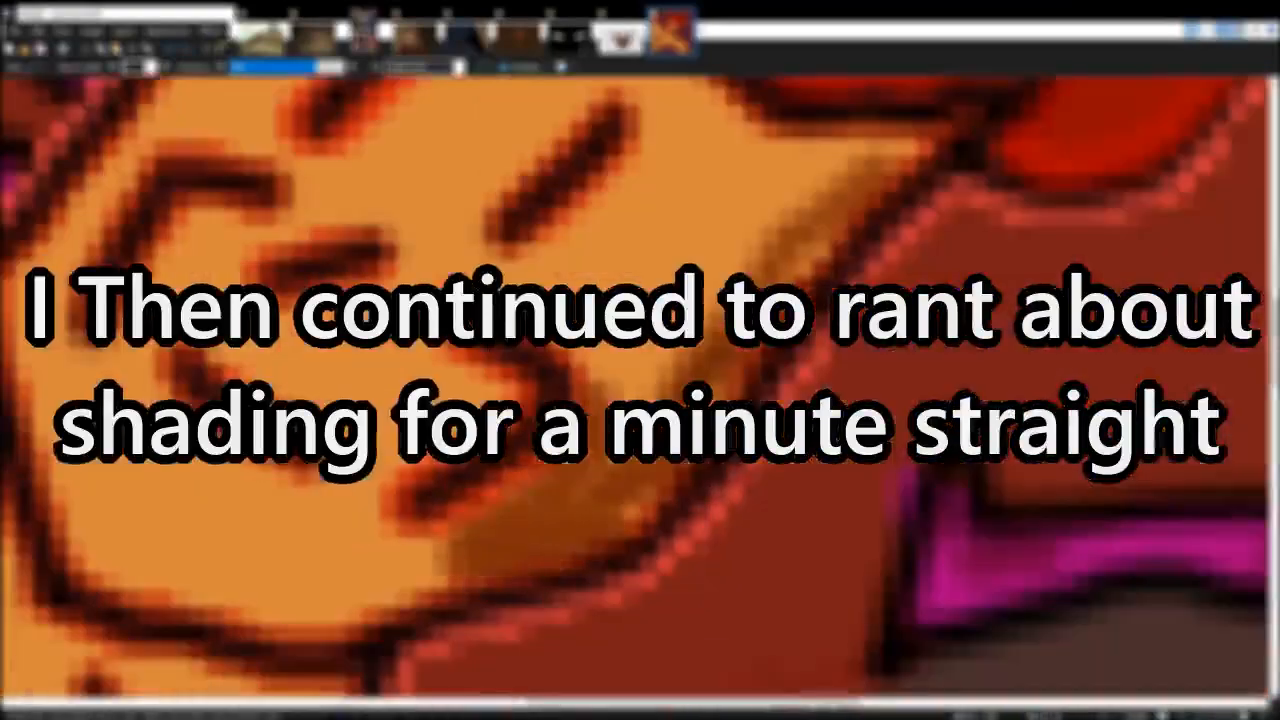
mouse_move(545, 220)
mouse_down()
mouse_move(543, 206)
mouse_move(610, 240)
mouse_move(650, 385)
mouse_move(800, 415)
mouse_move(885, 470)
mouse_move(1037, 480)
mouse_move(558, 206)
mouse_move(431, 190)
mouse_up()
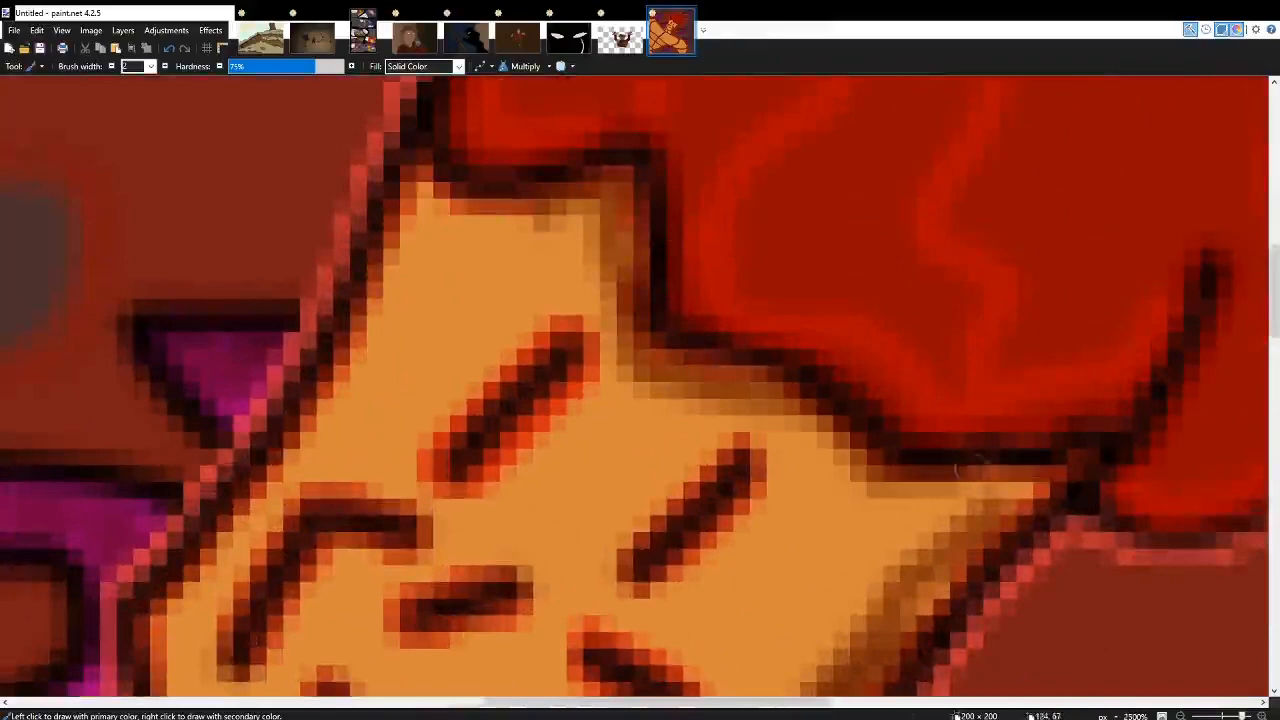
scroll(430, 170, down, 3)
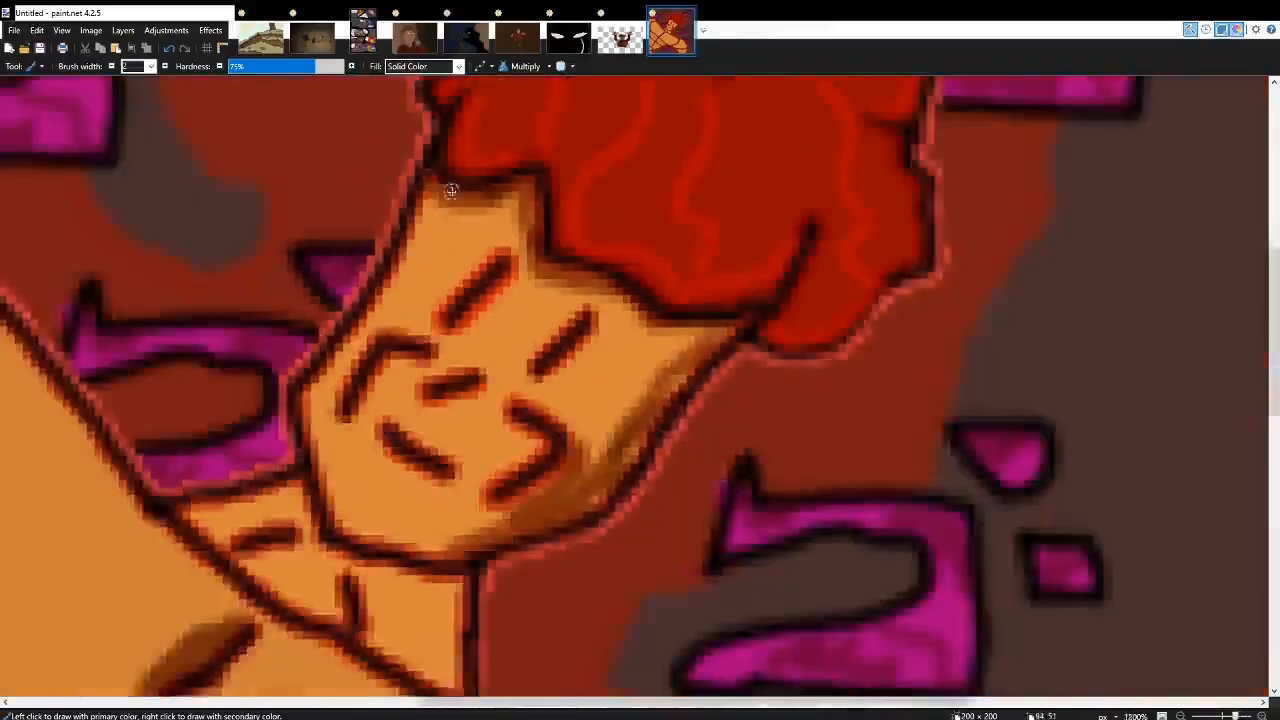
scroll(451, 190, down, 5)
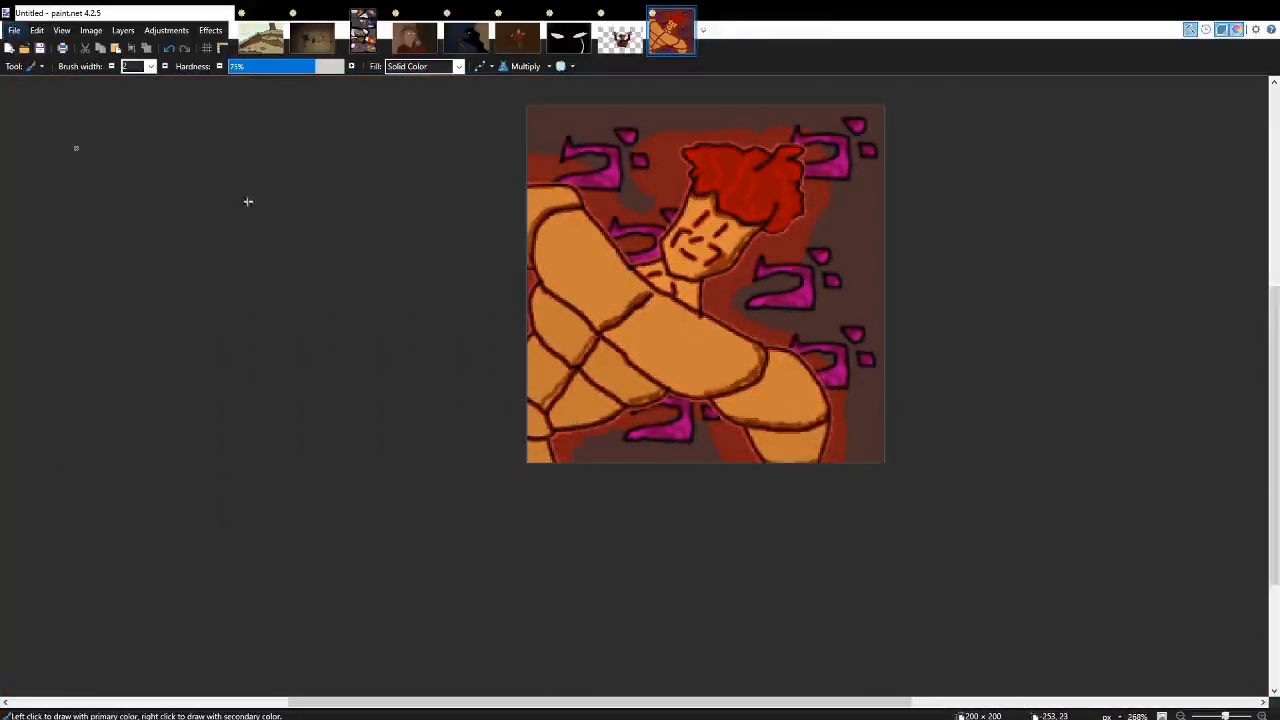
scroll(211, 270, up, 4)
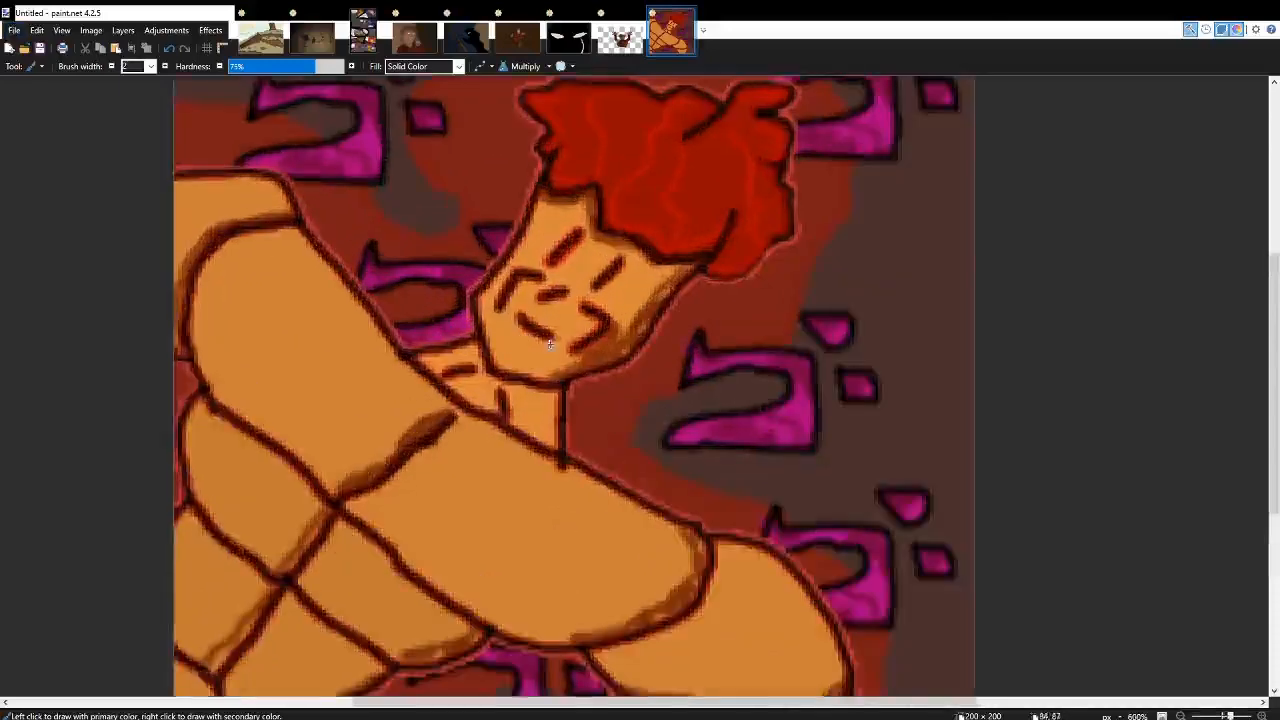
scroll(600, 324, down, 4)
scroll(594, 323, up, 3)
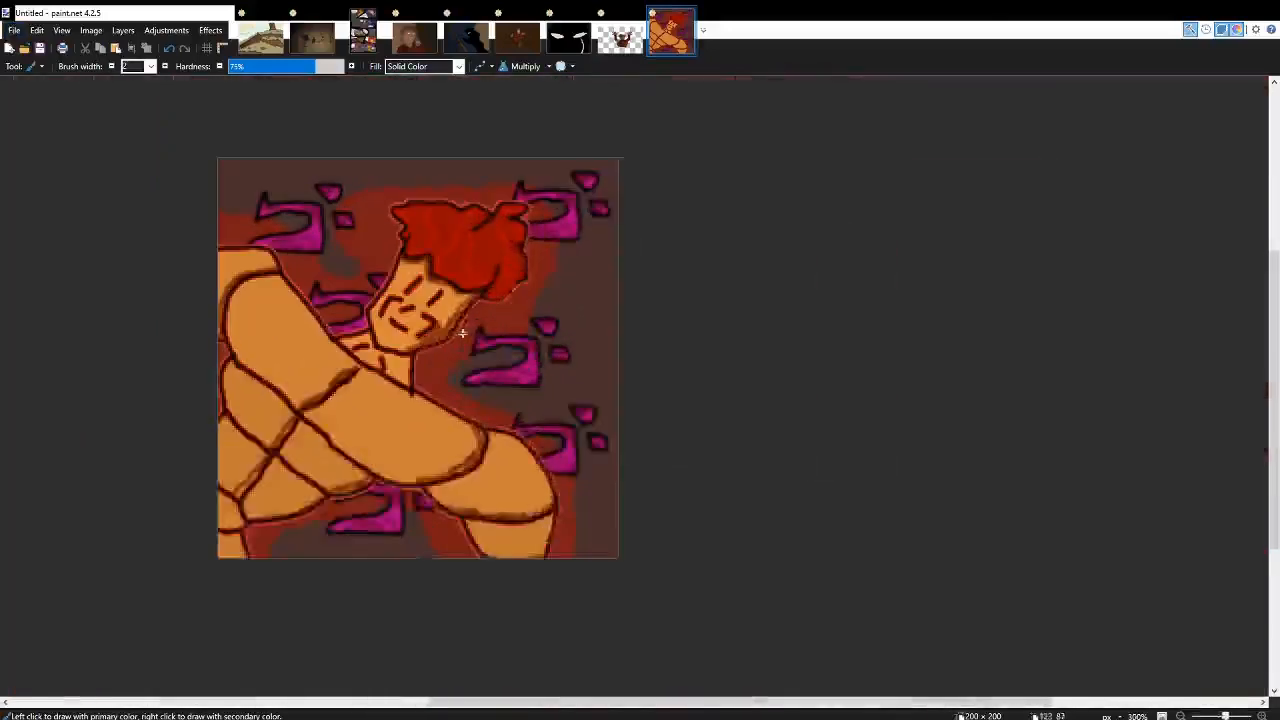
scroll(480, 325, left, 2)
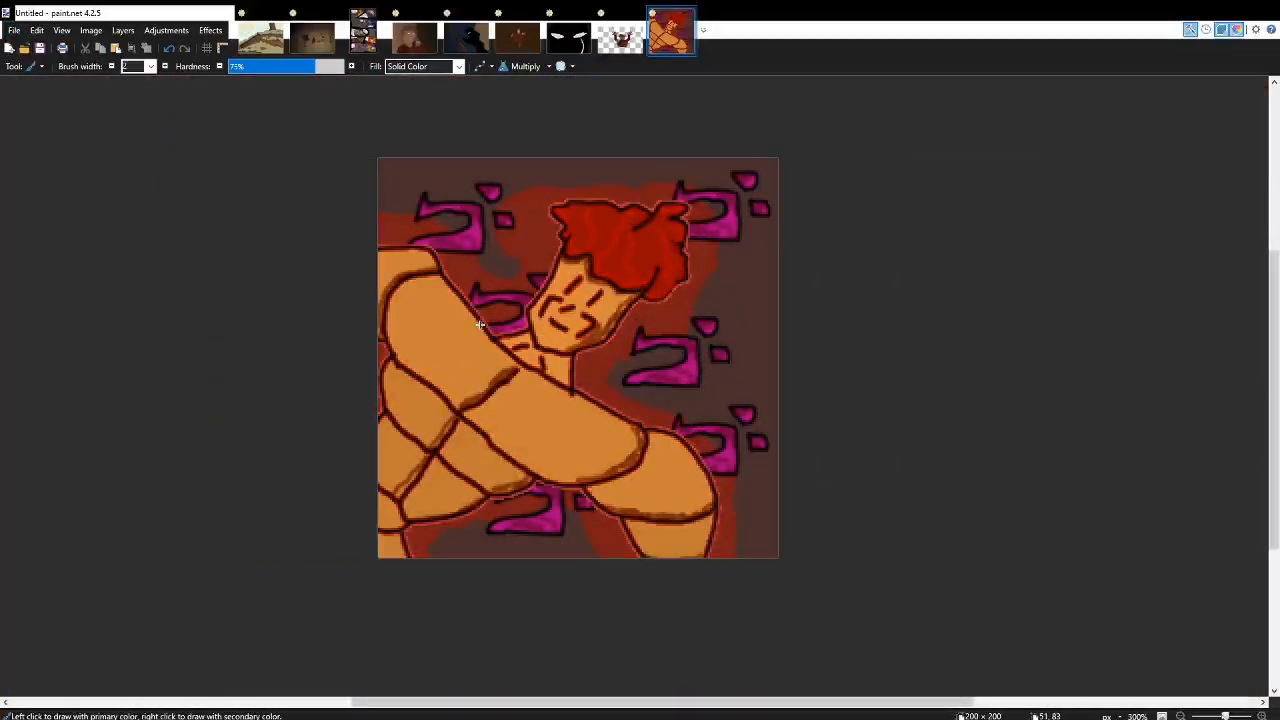